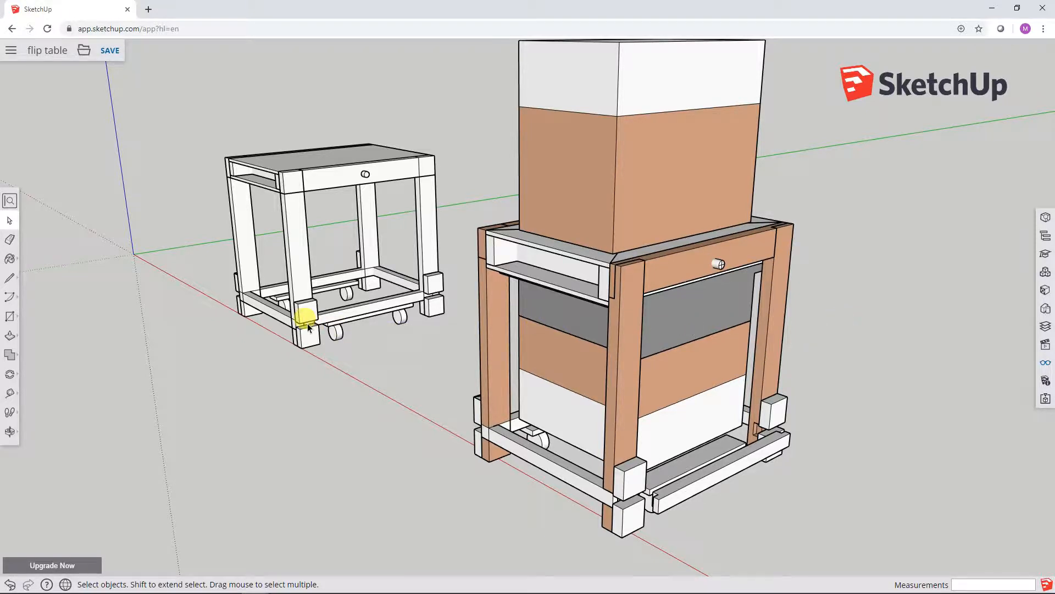
# Hide the smaller table group standing beside the larger flip table.
pyautogui.moveTo(394, 358); pyautogui.dragTo(636, 367, button='middle')
pyautogui.moveTo(808, 314); pyautogui.dragTo(572, 336, button='middle')
pyautogui.moveTo(156, 87); pyautogui.dragTo(433, 368)
pyautogui.rightClick(377, 266)
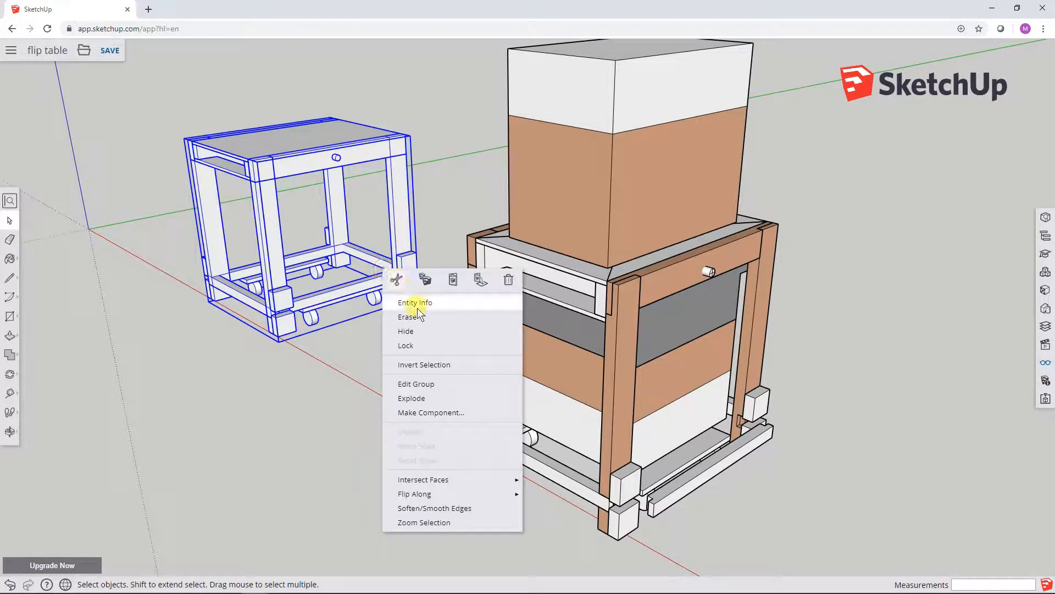
pyautogui.click(425, 329)
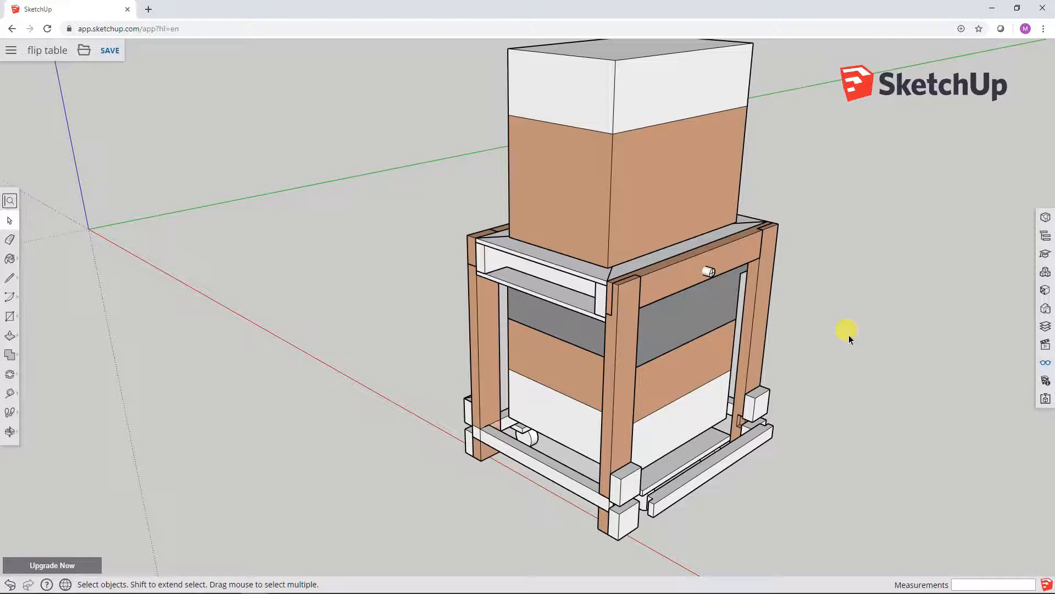
# Move the detached lower rail by its top corner about 3 5/16" toward the notched leg along the red axis.
pyautogui.keyDown('shift'); pyautogui.moveTo(849, 335); pyautogui.dragTo(783, 298, button='middle'); pyautogui.keyUp('shift')
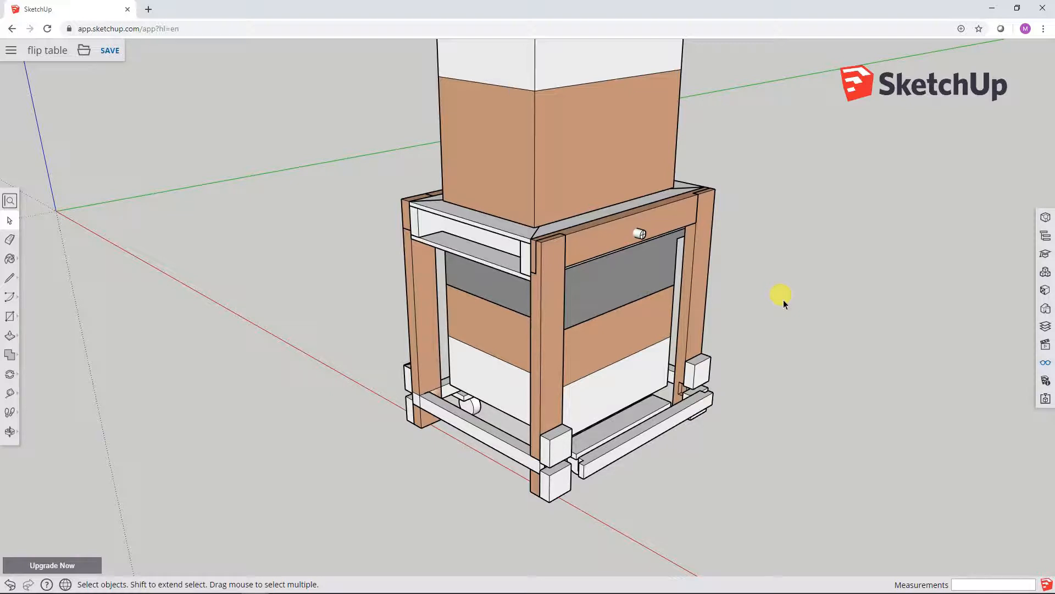
pyautogui.moveTo(784, 301); pyautogui.dragTo(181, 245, button='middle')
pyautogui.scroll(5, 402, 384)
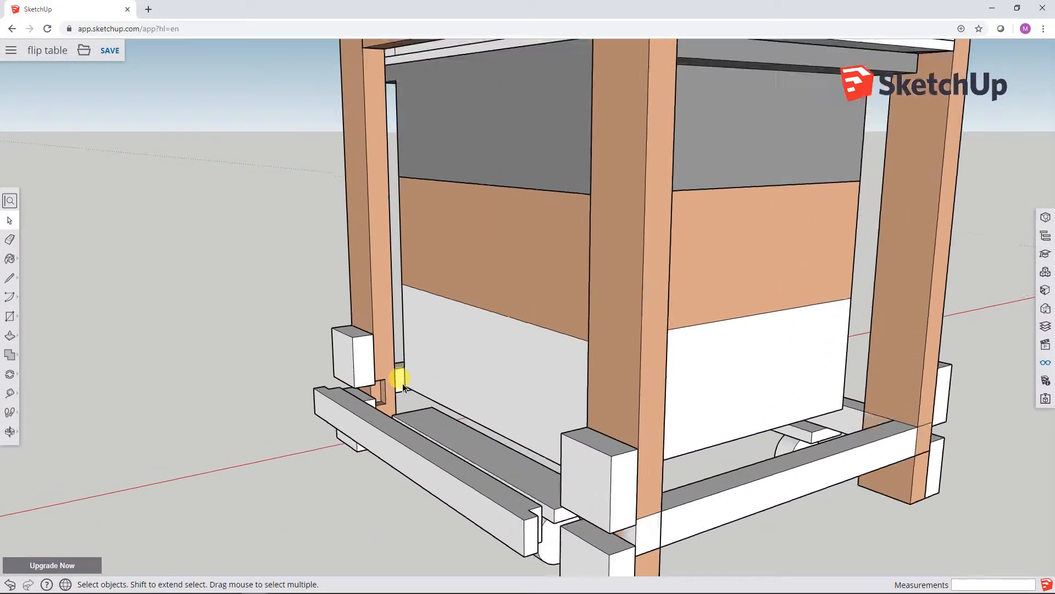
pyautogui.click(401, 371)
pyautogui.click(321, 457)
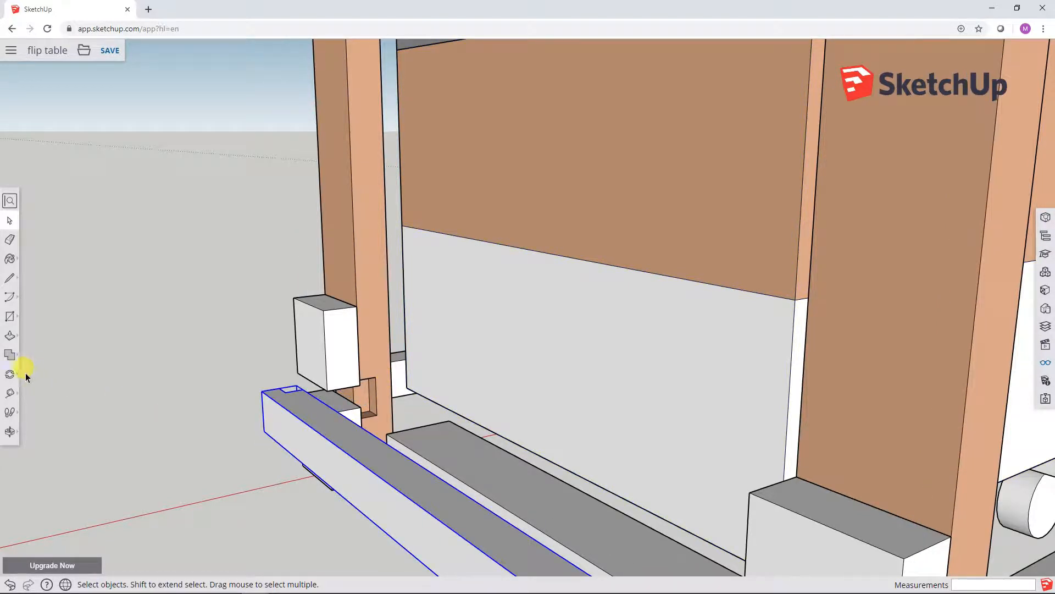
pyautogui.click(10, 374)
pyautogui.click(37, 352)
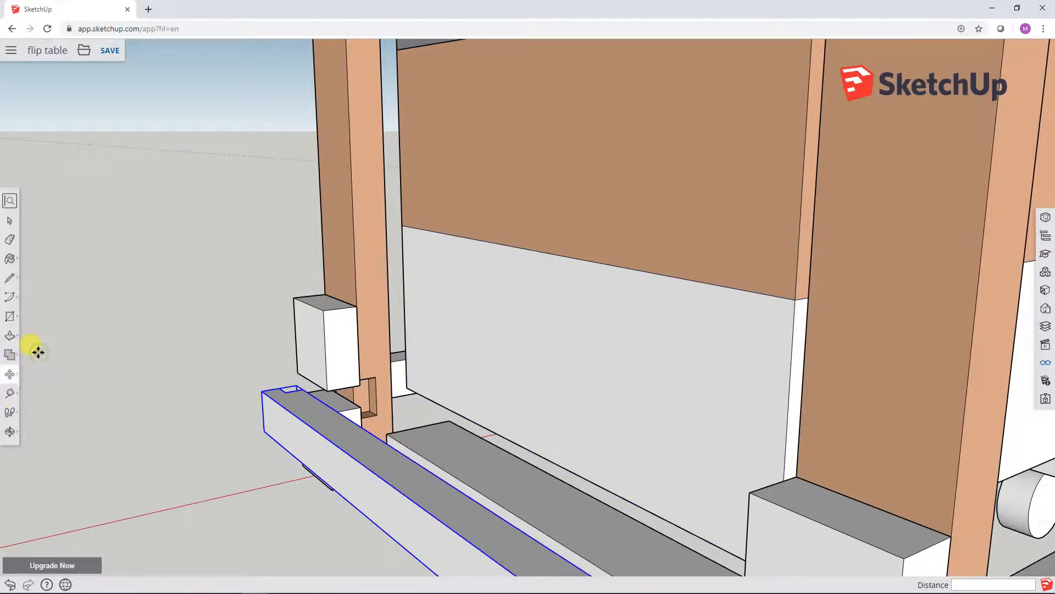
pyautogui.click(265, 390)
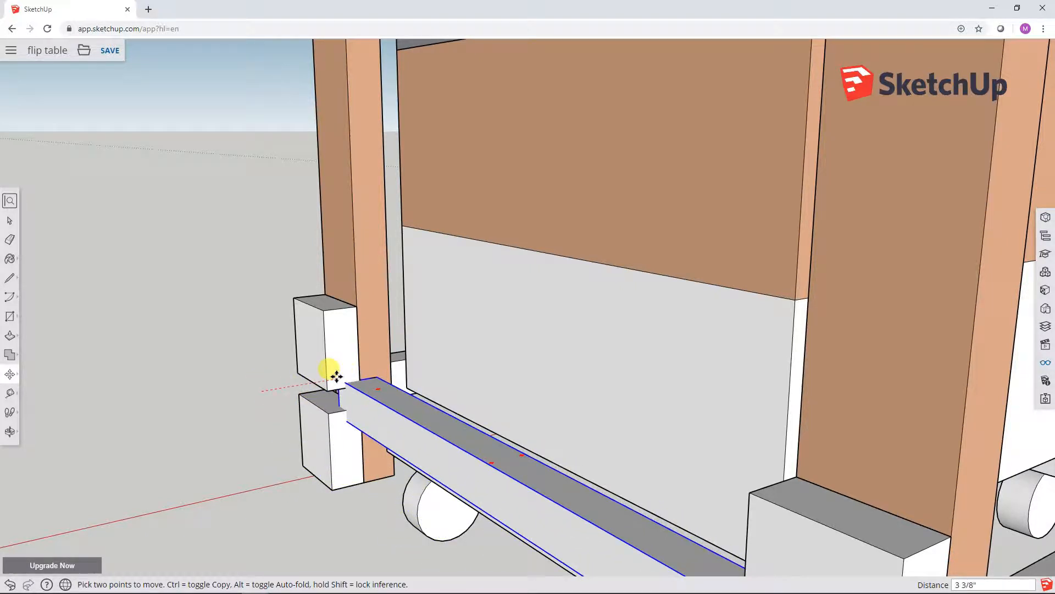
pyautogui.click(335, 376)
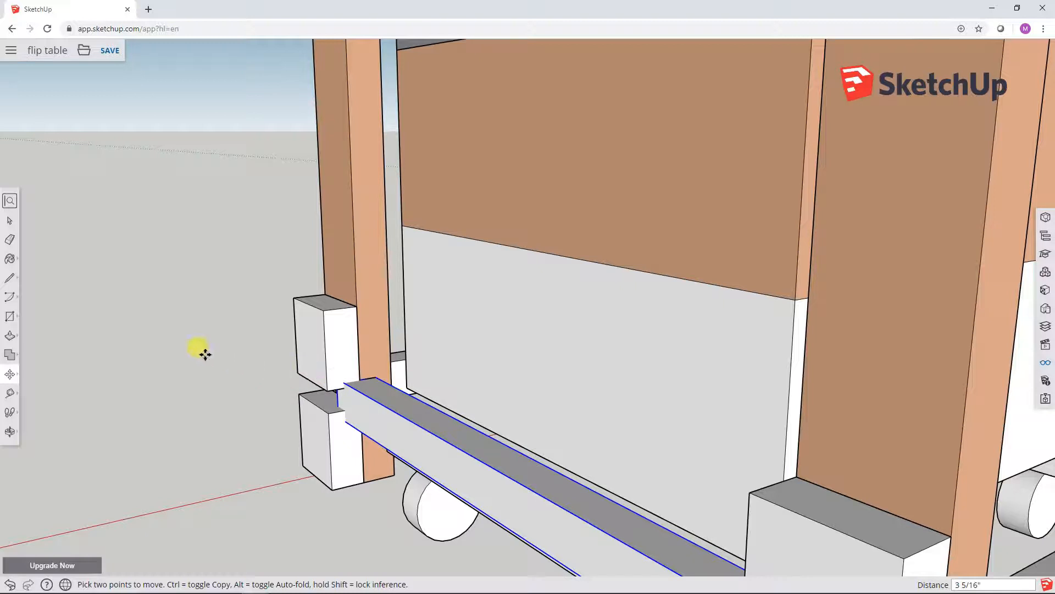
pyautogui.click(10, 220)
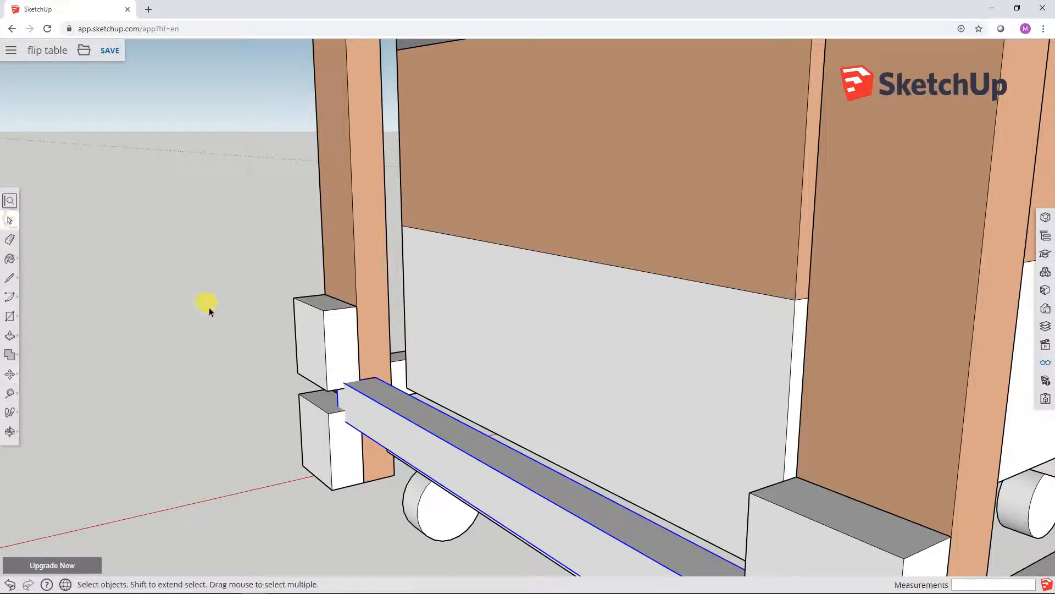
# Hide the upper and lower blocks at the foot of the leg where the rail meets it.
pyautogui.click(295, 332)
pyautogui.rightClick(312, 328)
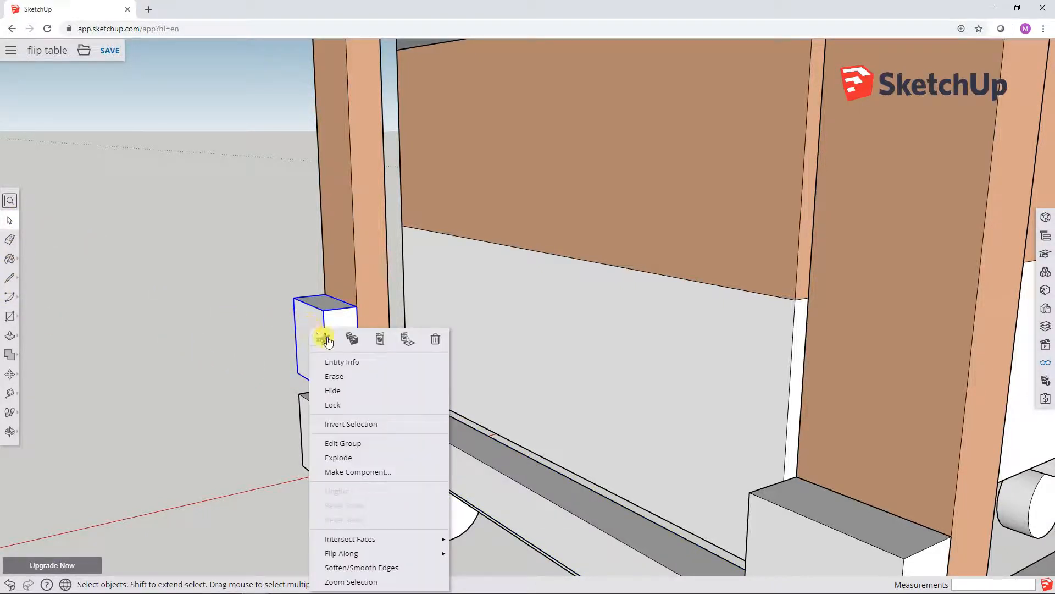
pyautogui.click(343, 393)
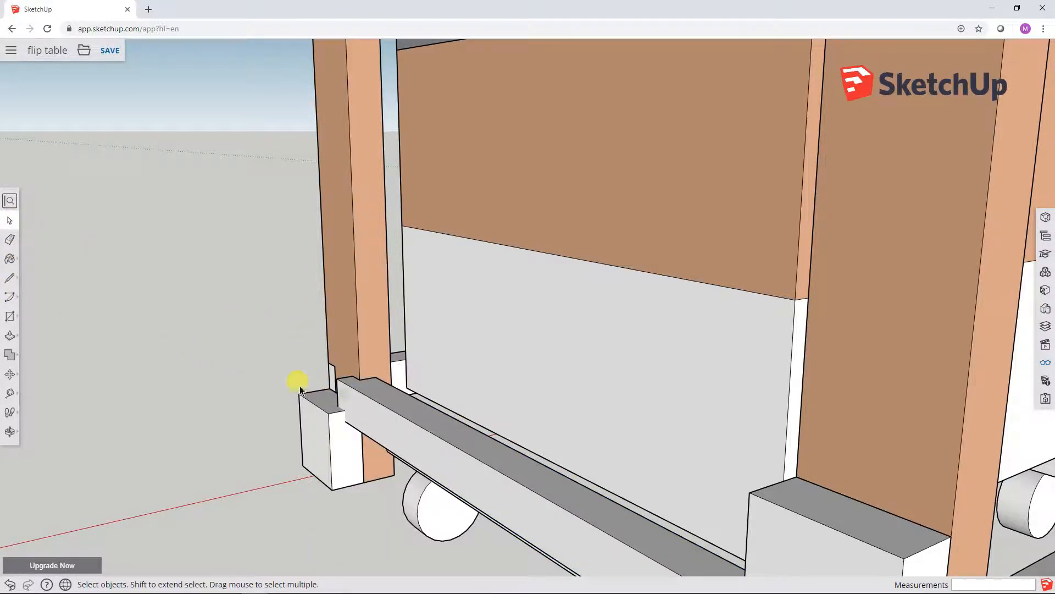
pyautogui.rightClick(326, 453)
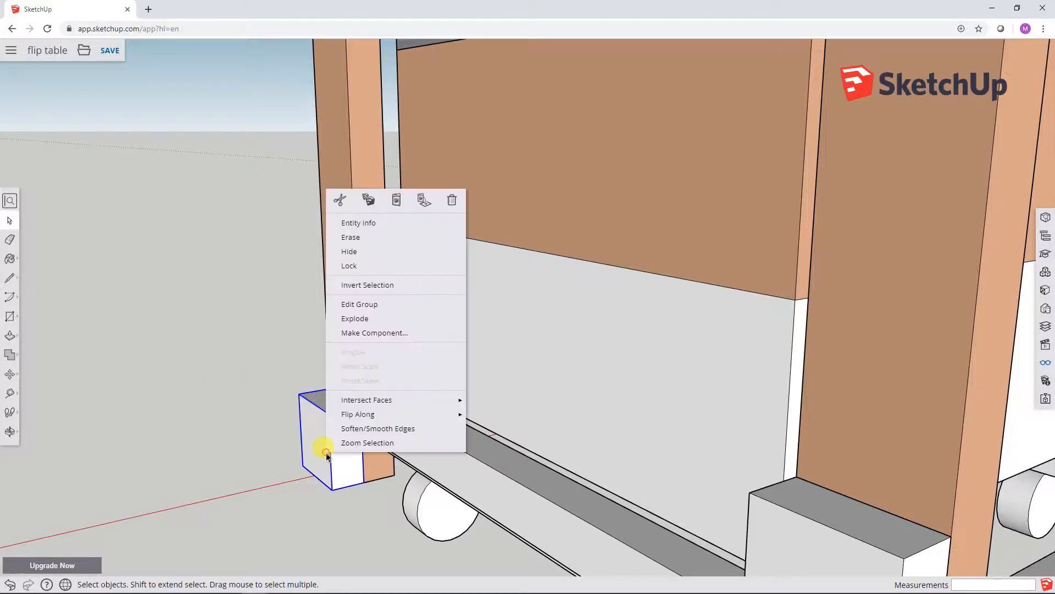
pyautogui.click(358, 254)
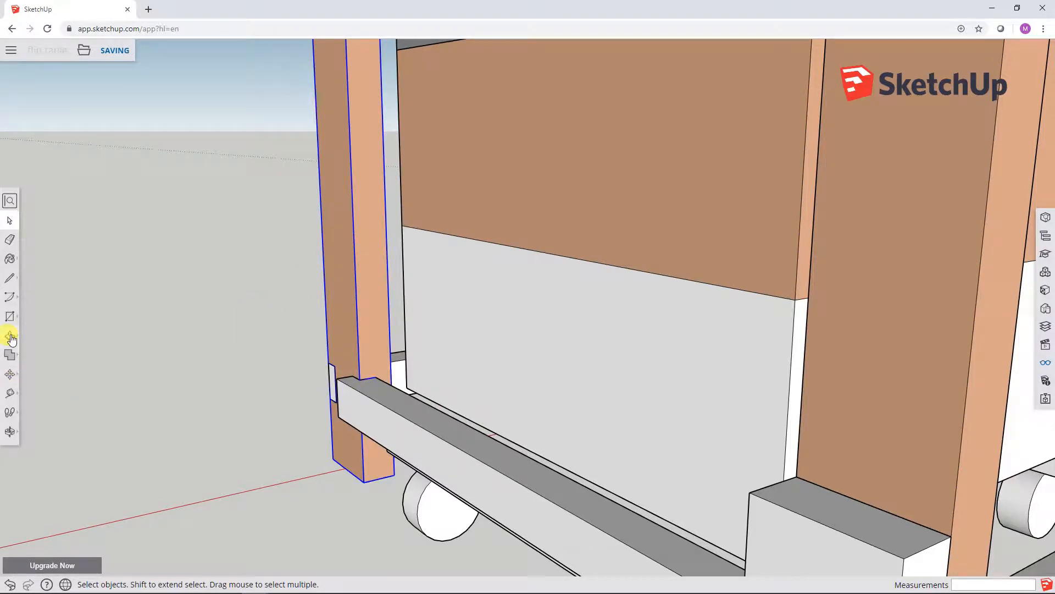
# Move the lower rail another 3/4" along the red axis into the notch in the leg.
pyautogui.click(38, 352)
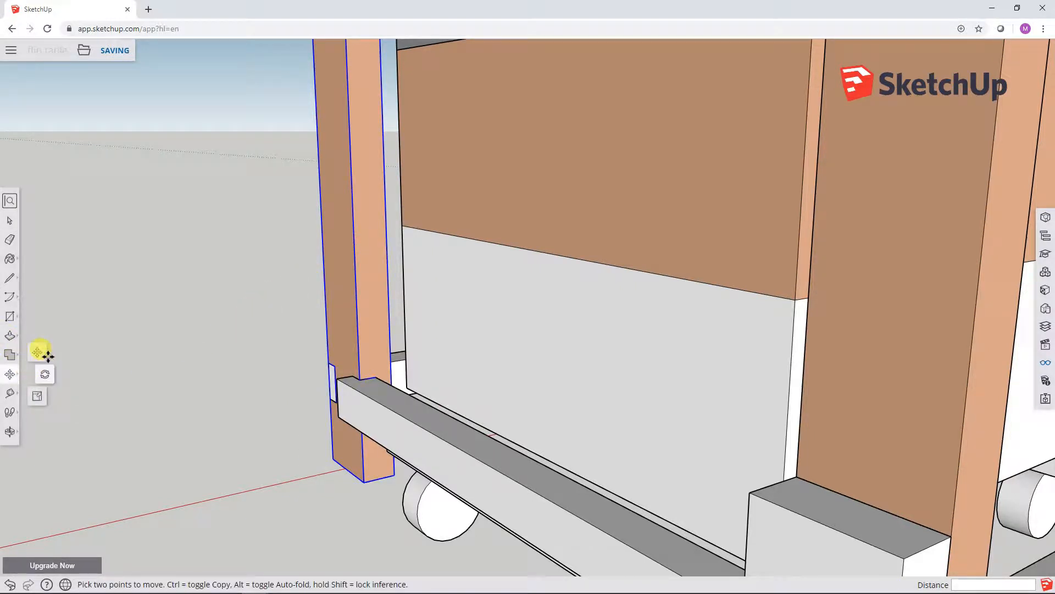
pyautogui.click(10, 220)
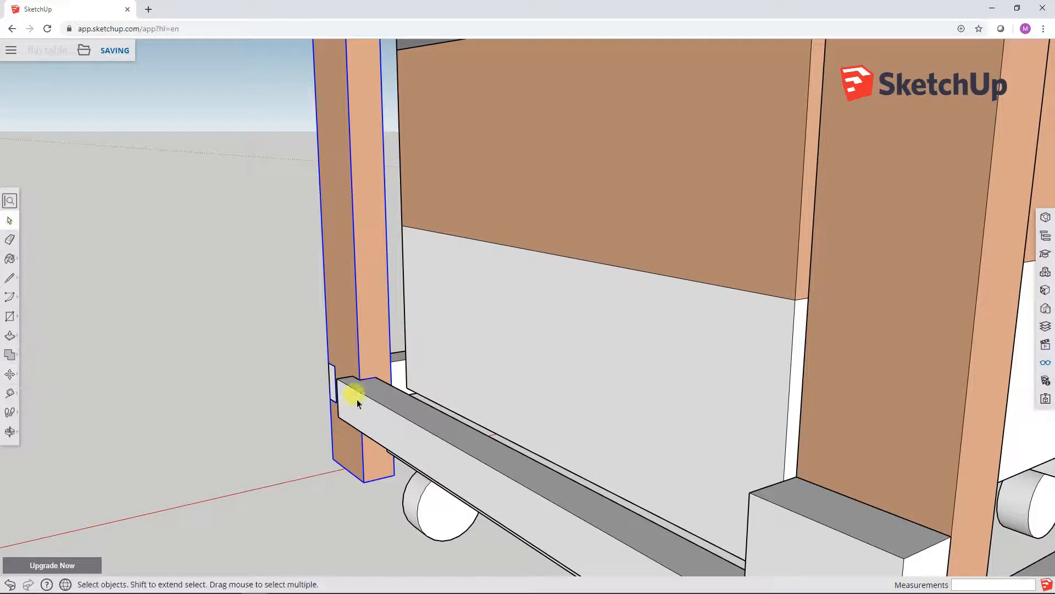
pyautogui.click(391, 389)
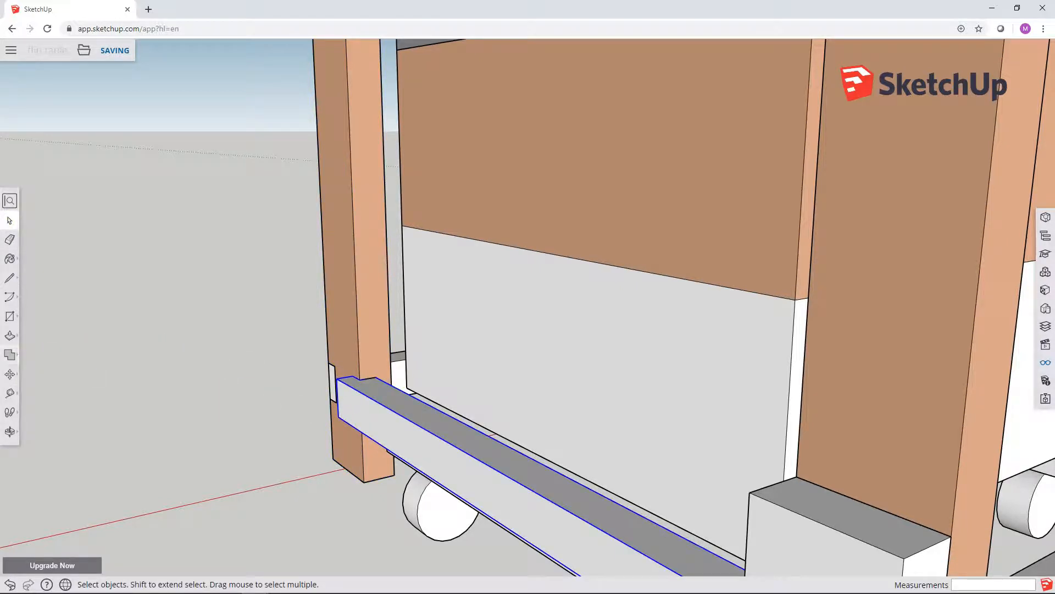
pyautogui.click(9, 374)
pyautogui.click(37, 355)
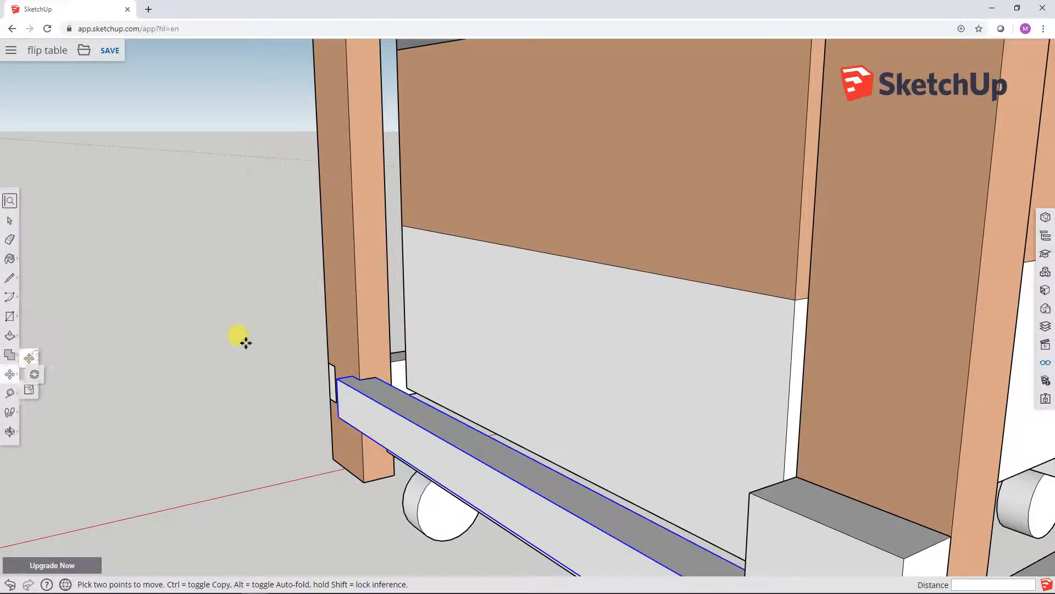
pyautogui.click(337, 380)
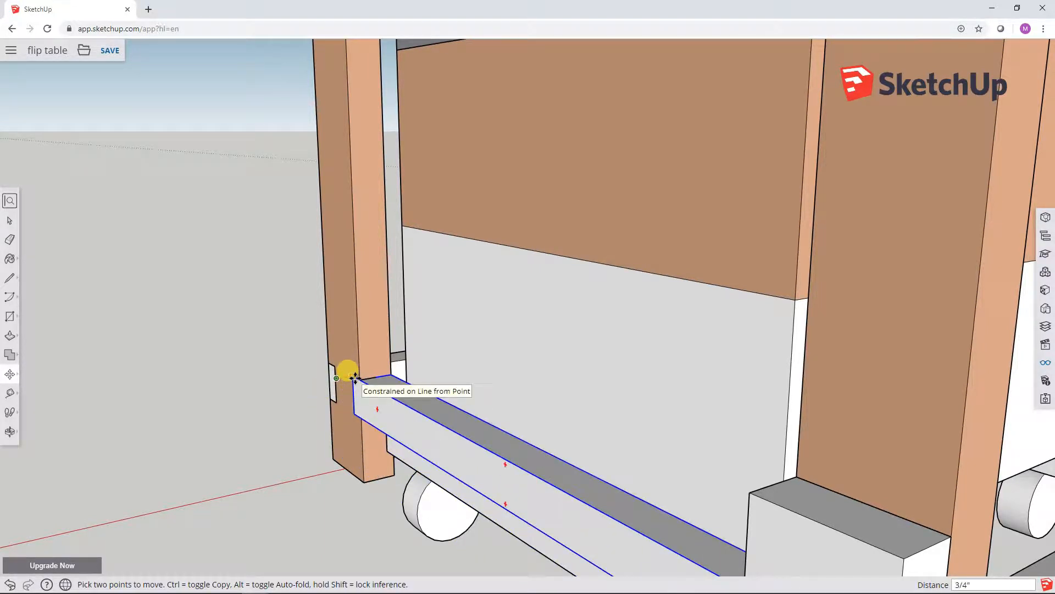
pyautogui.click(355, 378)
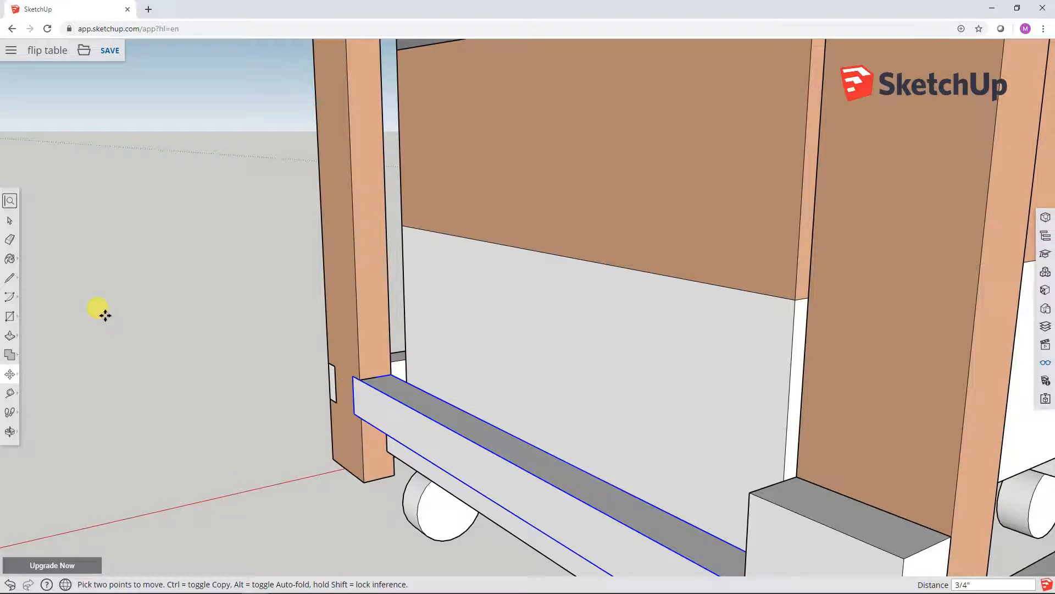
pyautogui.click(9, 221)
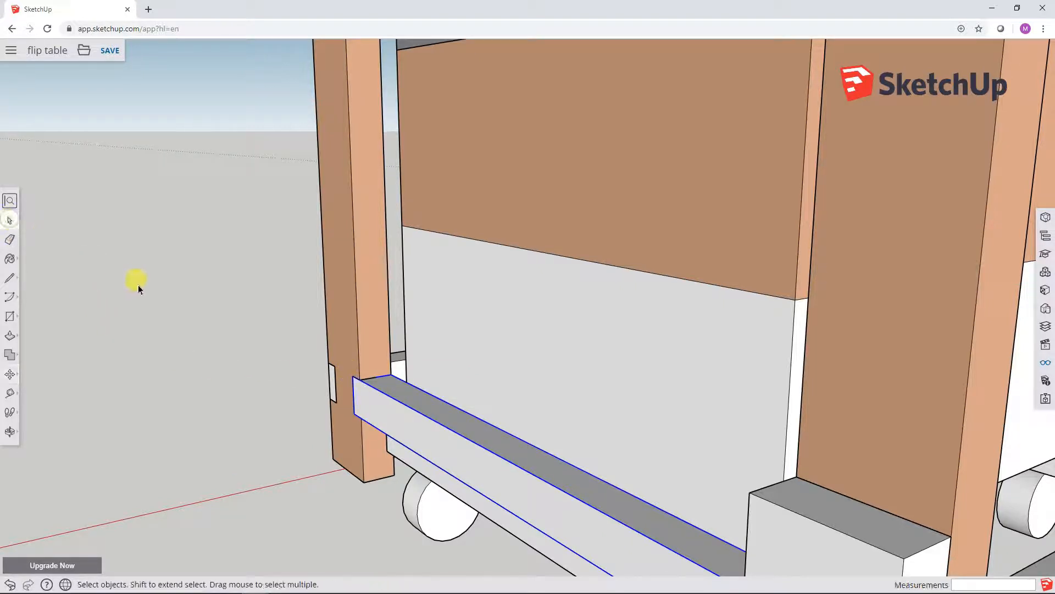
# Move the lower rail 5 1/2" back out of the leg along the red axis.
pyautogui.moveTo(140, 287); pyautogui.dragTo(222, 314, button='middle')
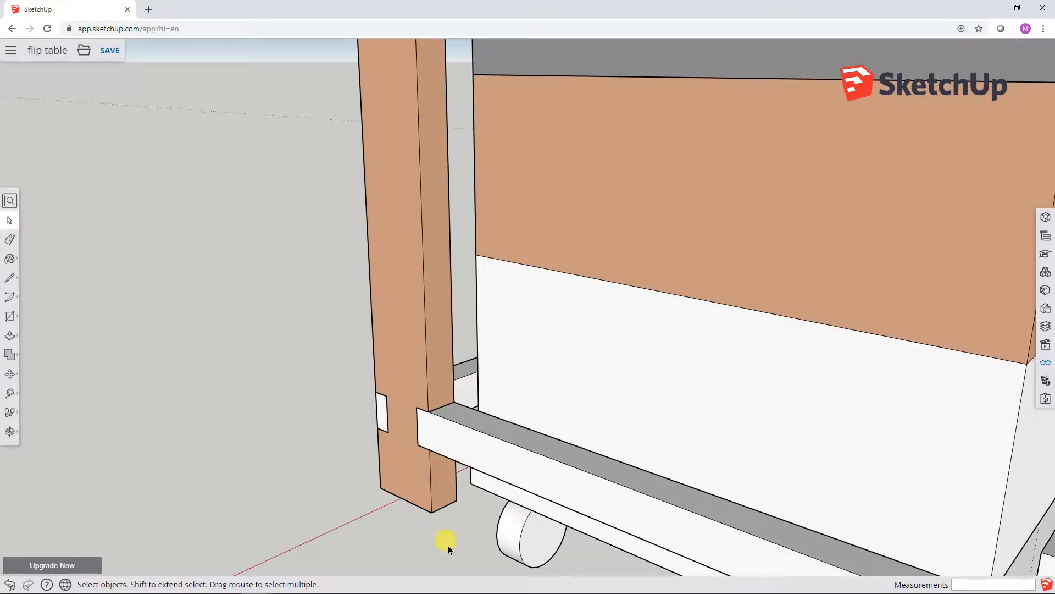
pyautogui.moveTo(447, 545); pyautogui.dragTo(446, 499, button='middle')
pyautogui.click(469, 420)
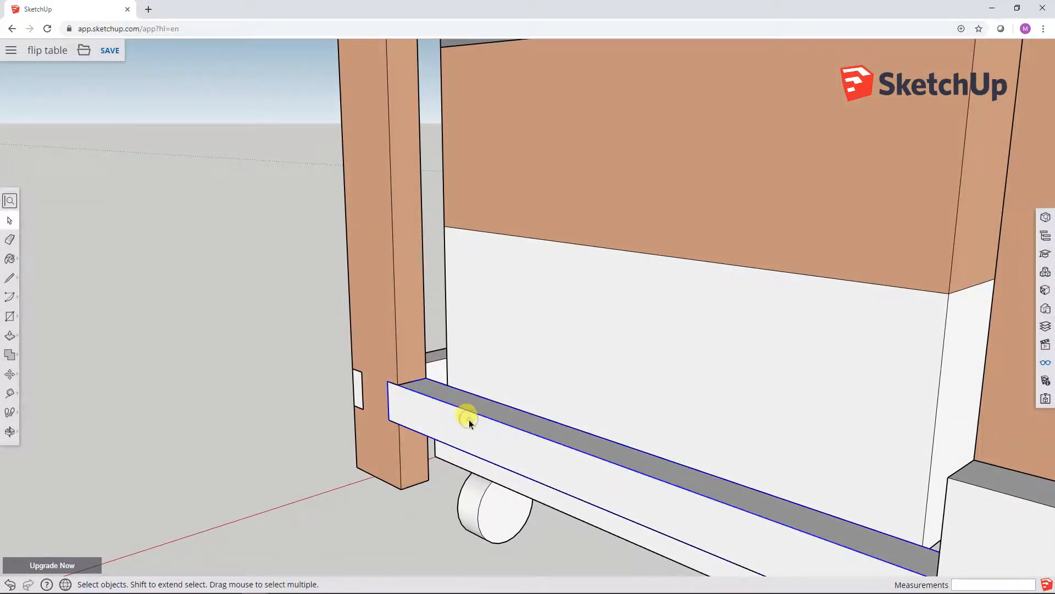
pyautogui.click(11, 379)
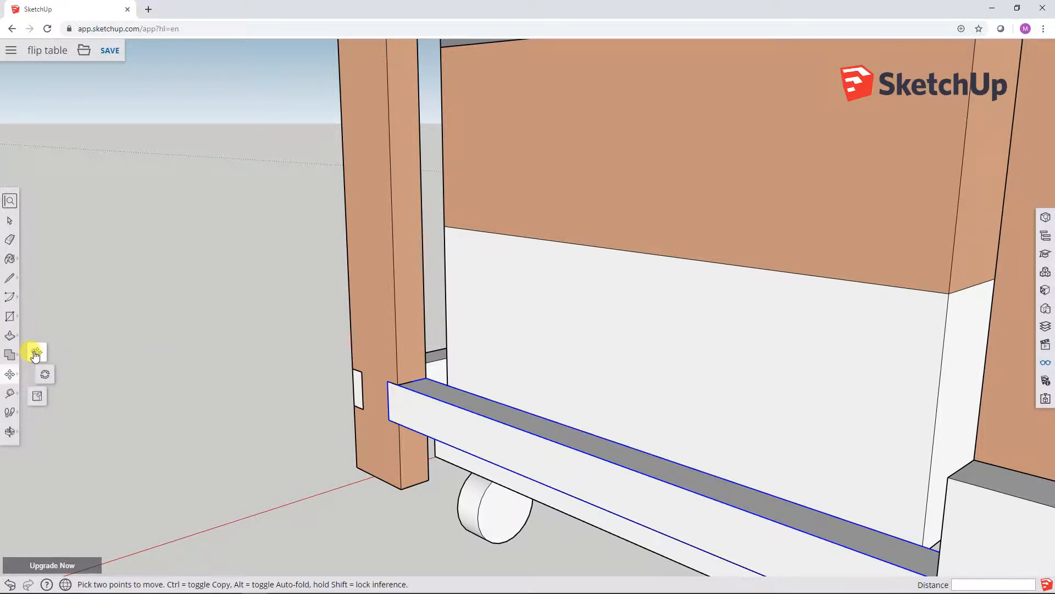
pyautogui.click(388, 379)
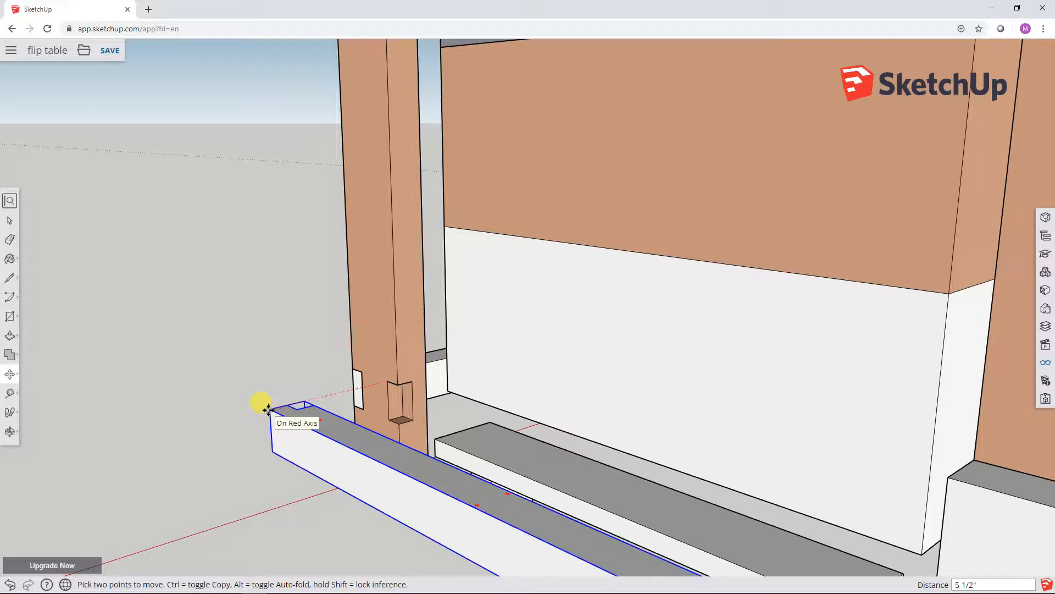
pyautogui.click(268, 409)
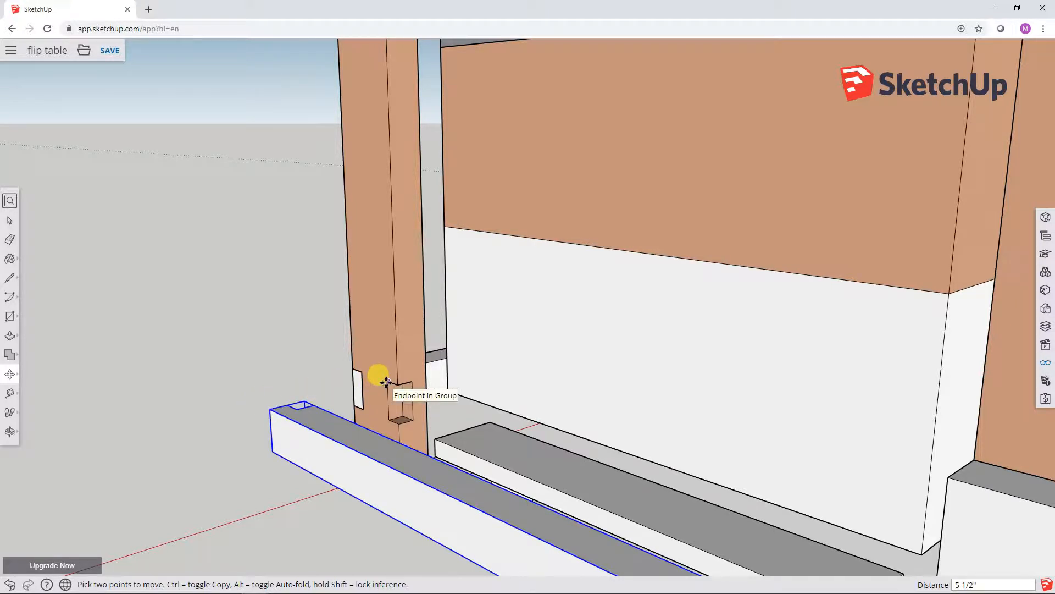
# Move the lower rail by its top corner onto the matching endpoint of the leg's notch and clear the selection.
pyautogui.click(270, 409)
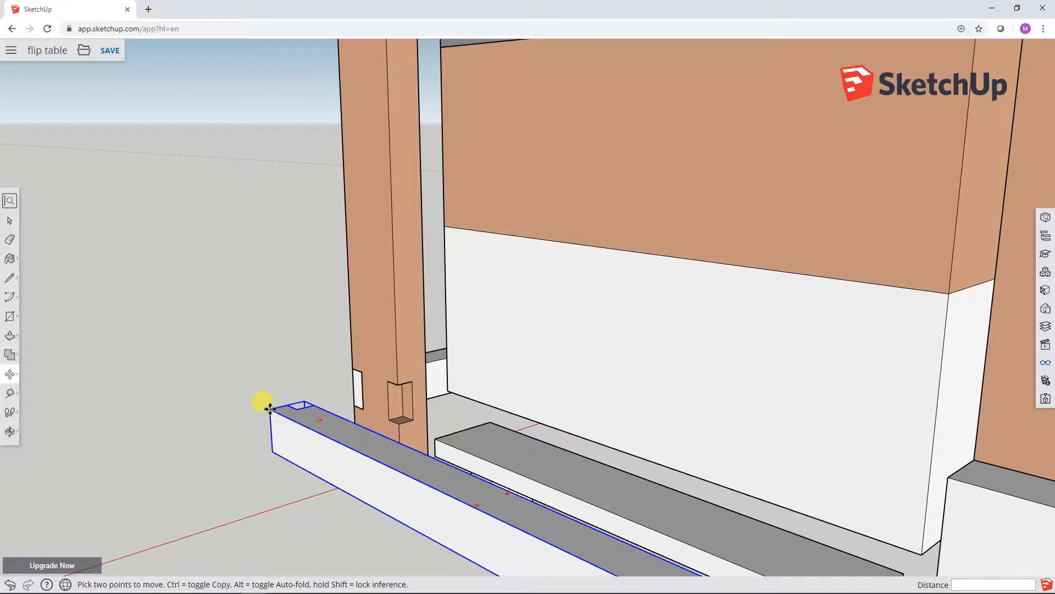
pyautogui.click(386, 382)
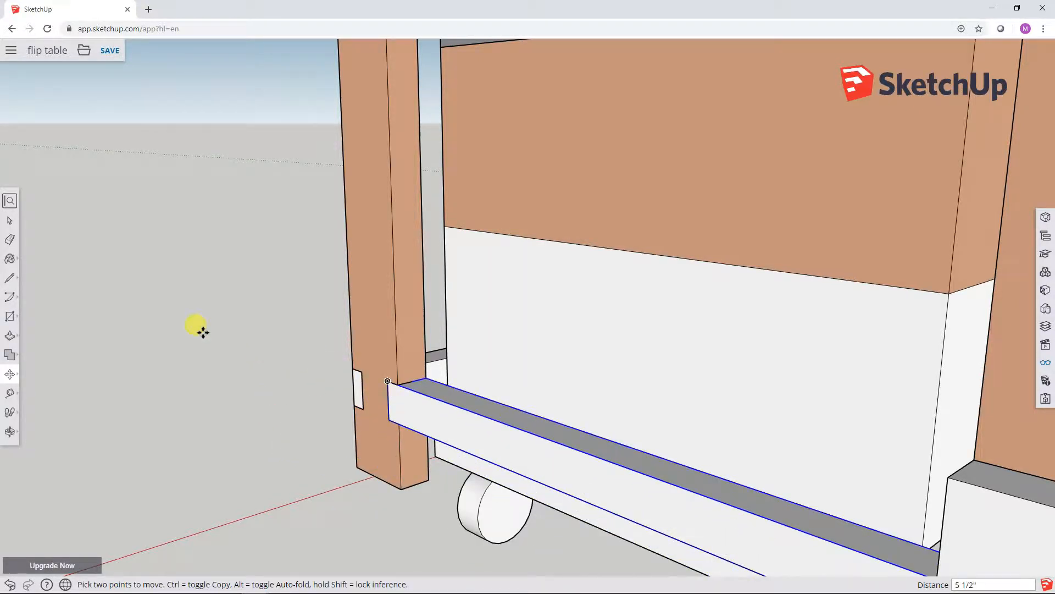
pyautogui.click(9, 221)
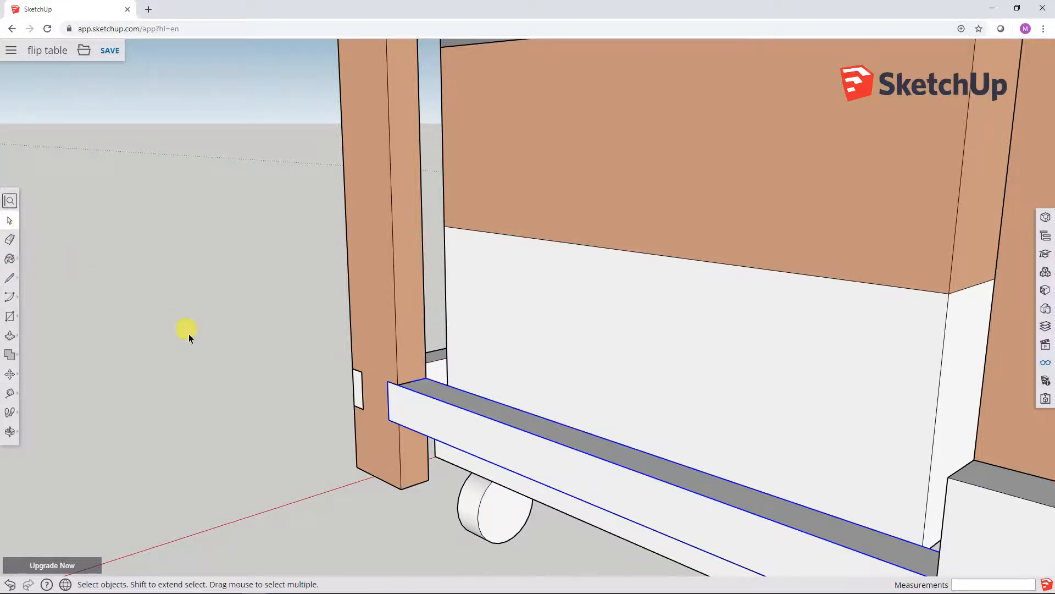
pyautogui.click(214, 336)
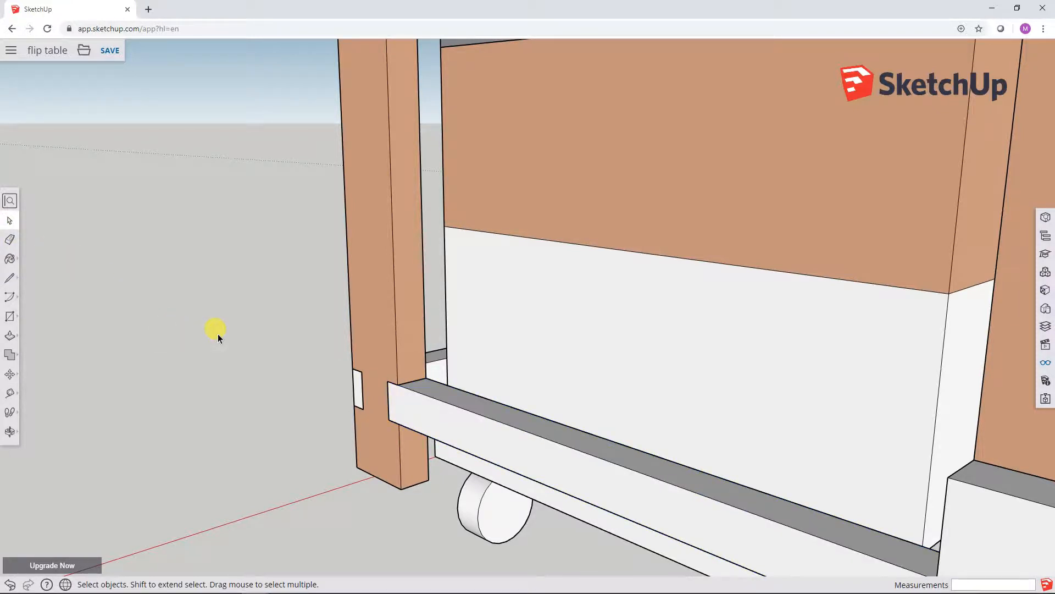
# Turn on the display of hidden objects and unhide the upper and lower blocks at the leg's foot.
pyautogui.moveTo(187, 365); pyautogui.dragTo(236, 361, button='middle')
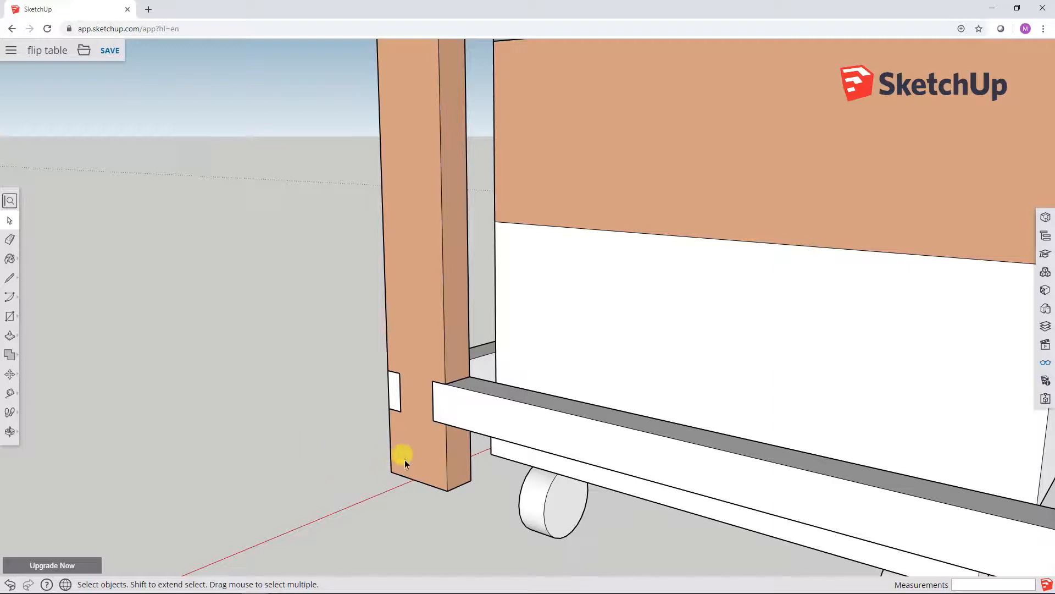
pyautogui.click(1046, 362)
pyautogui.click(1013, 166)
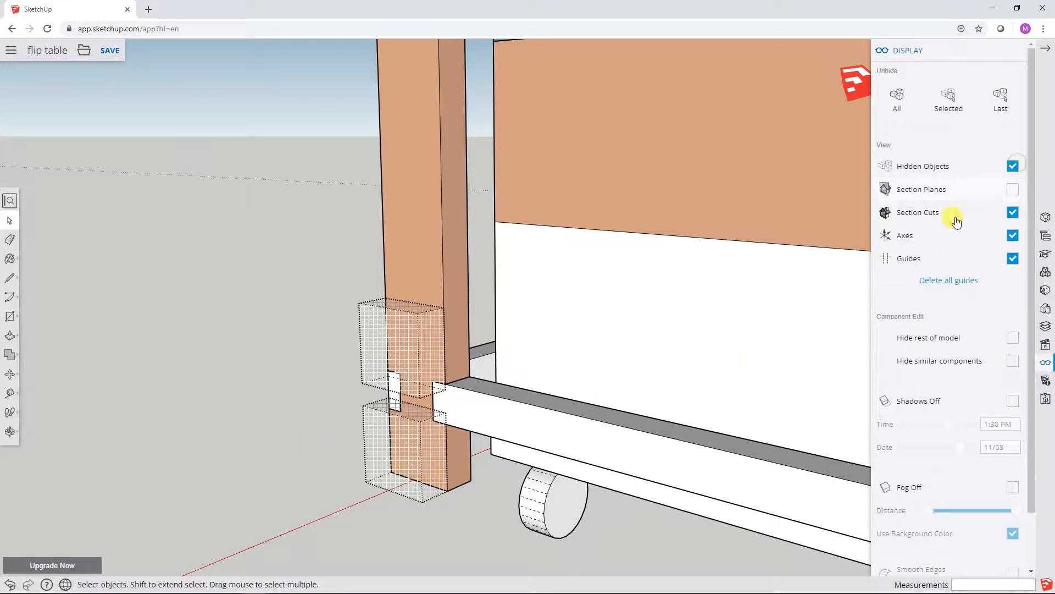
pyautogui.rightClick(409, 356)
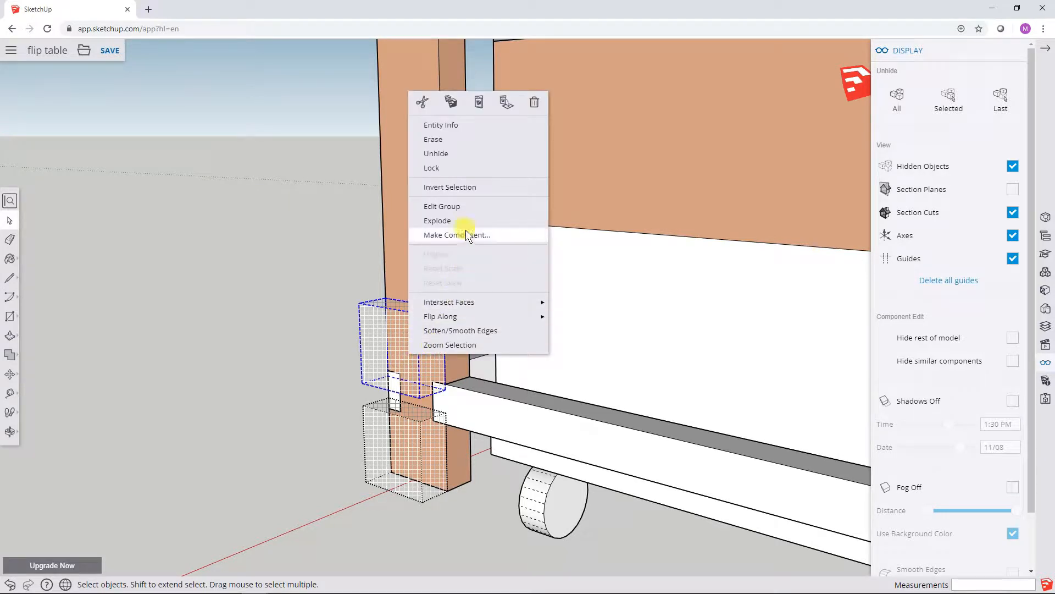
pyautogui.click(478, 153)
pyautogui.rightClick(405, 445)
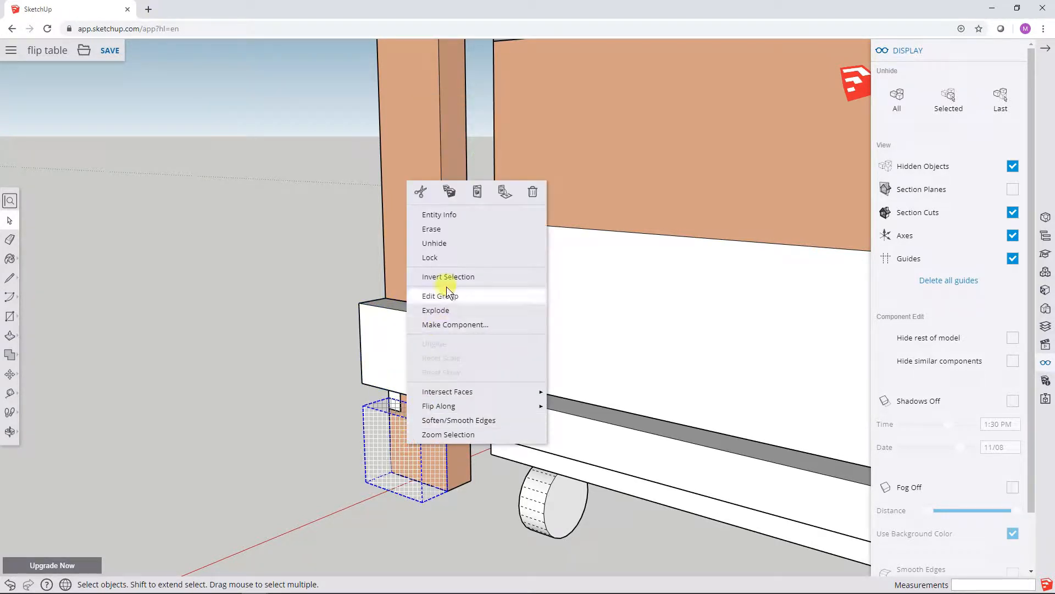
pyautogui.click(464, 243)
pyautogui.click(301, 314)
pyautogui.scroll(-5, 321, 401)
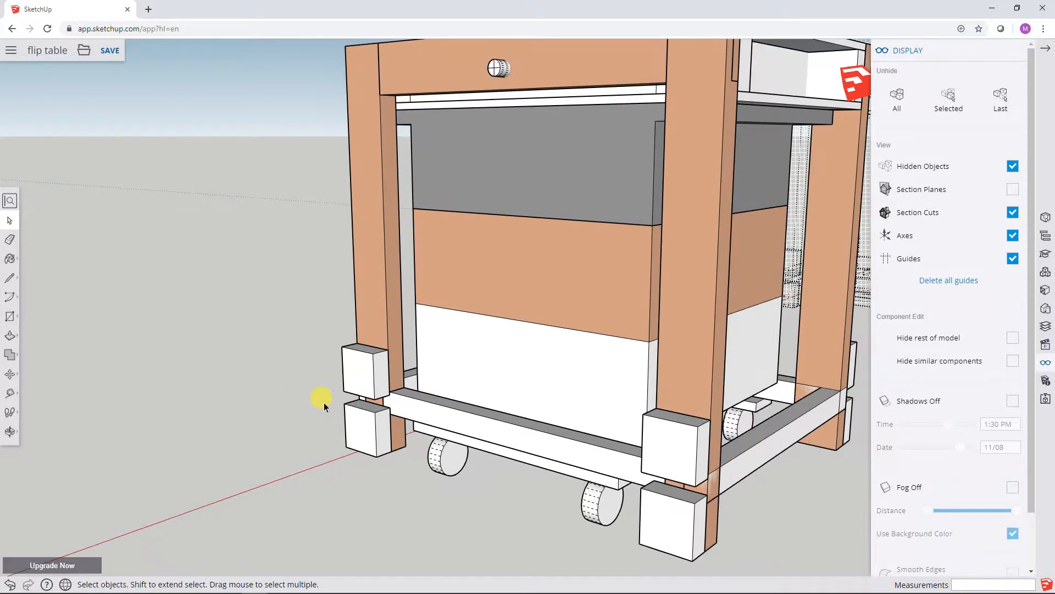
pyautogui.scroll(-2, 324, 407)
pyautogui.moveTo(707, 460); pyautogui.dragTo(407, 437, button='middle')
pyautogui.moveTo(776, 404); pyautogui.dragTo(510, 419, button='middle')
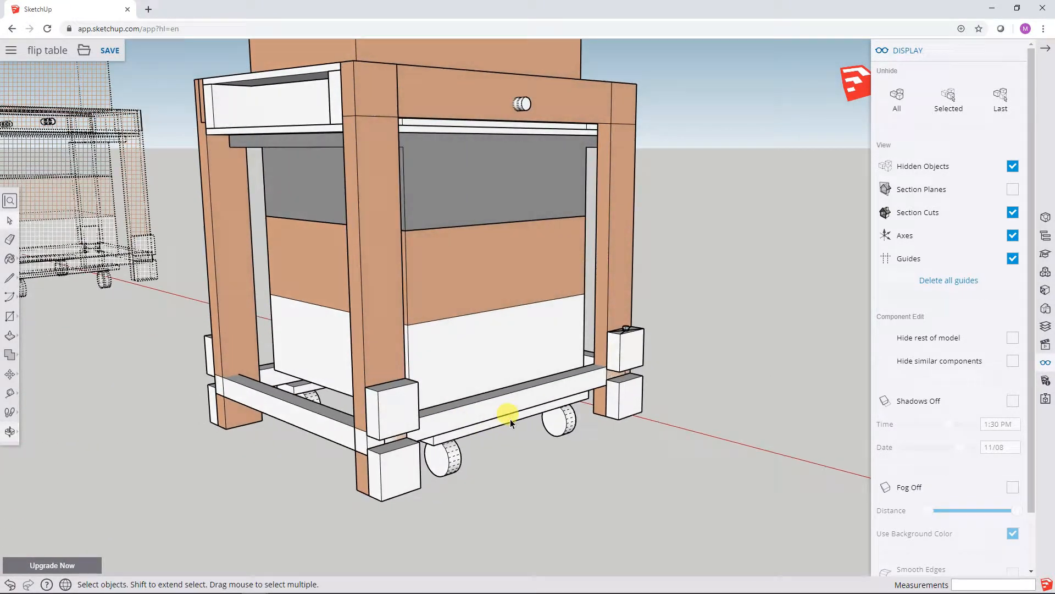
# Turn off the display of hidden objects in the model.
pyautogui.moveTo(377, 416); pyautogui.dragTo(725, 414, button='middle')
pyautogui.press('o')
pyautogui.moveTo(300, 400); pyautogui.dragTo(490, 418)
pyautogui.press('space')
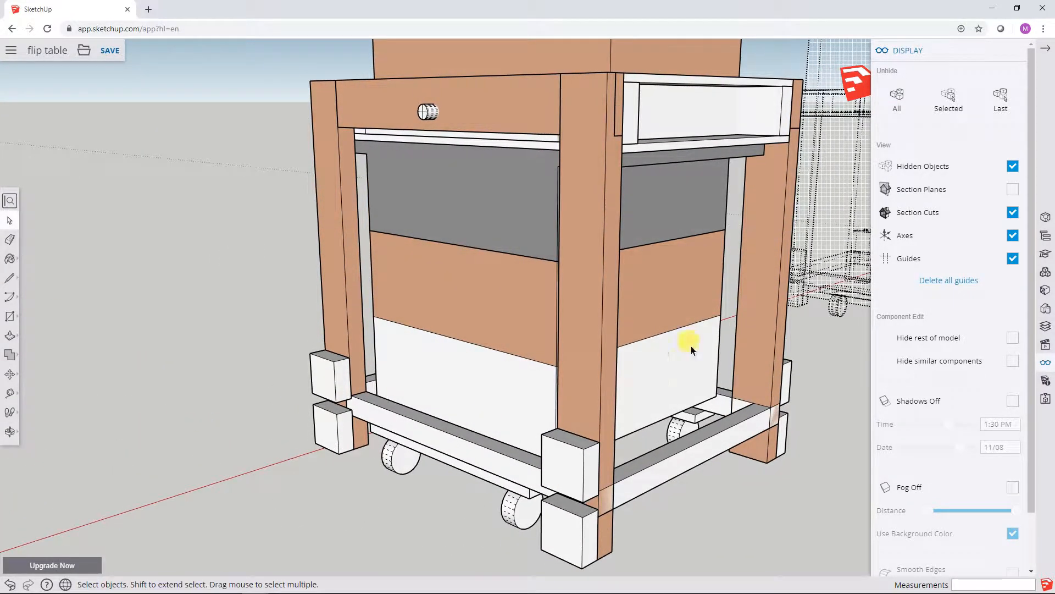
pyautogui.click(1013, 168)
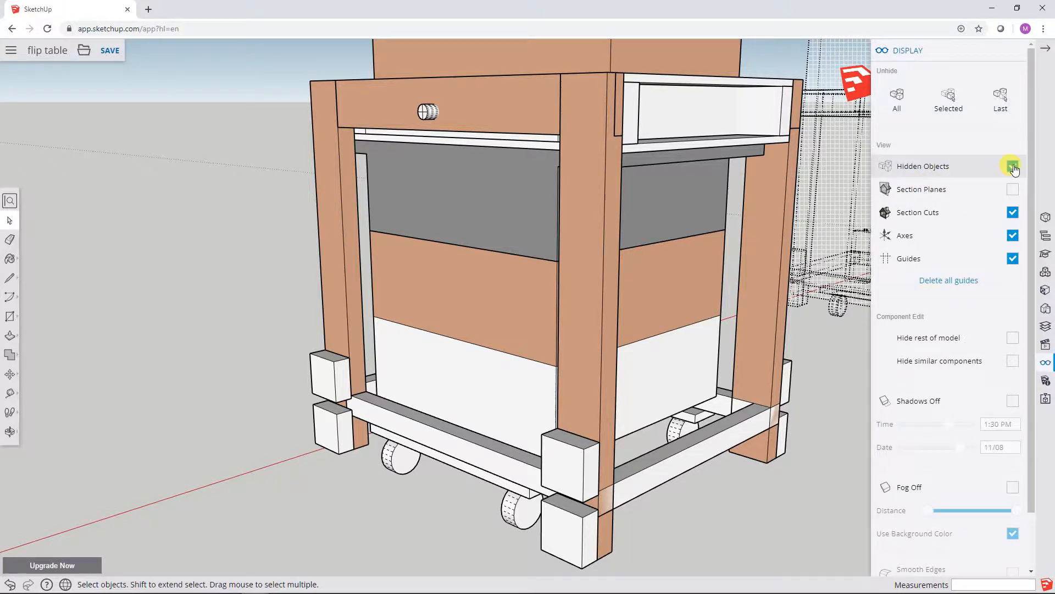
pyautogui.scroll(-5, 374, 309)
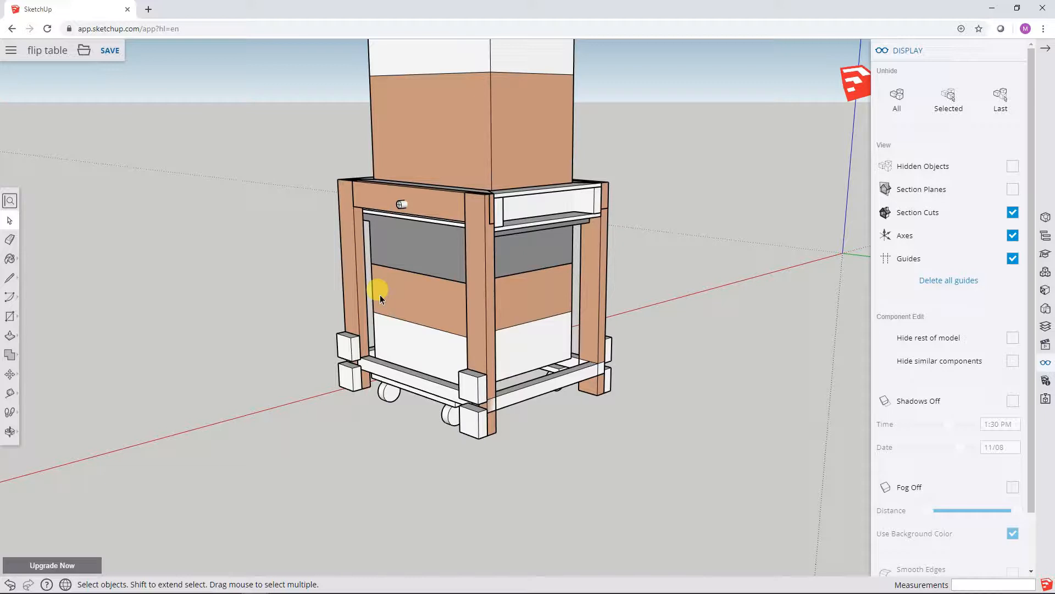
# Move the central flip-top and tool box group about 5' 3 13/16" along the green axis out of the leg frame and clear the selection.
pyautogui.moveTo(380, 298); pyautogui.dragTo(649, 357, button='middle')
pyautogui.moveTo(443, 375); pyautogui.dragTo(620, 370, button='middle')
pyautogui.moveTo(438, 360); pyautogui.dragTo(598, 382, button='middle')
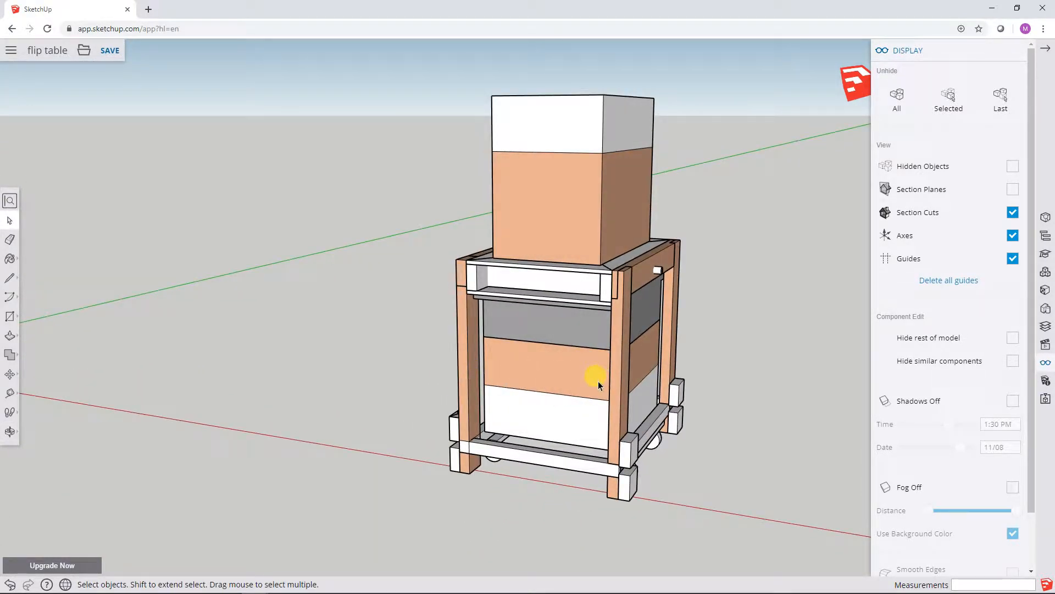
pyautogui.moveTo(730, 345); pyautogui.dragTo(330, 389, button='middle')
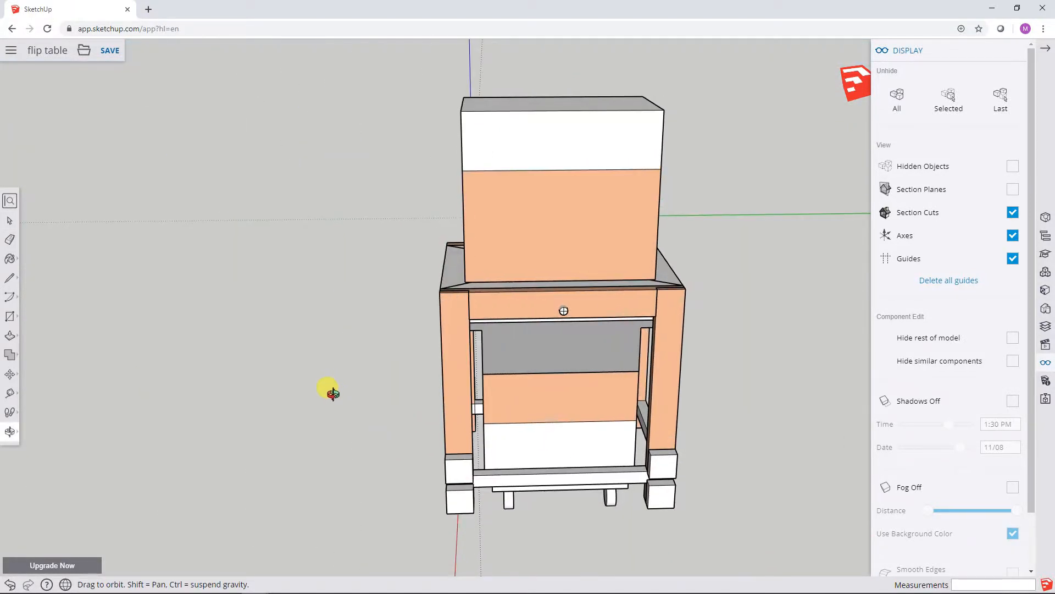
pyautogui.moveTo(518, 355); pyautogui.dragTo(545, 348, button='middle')
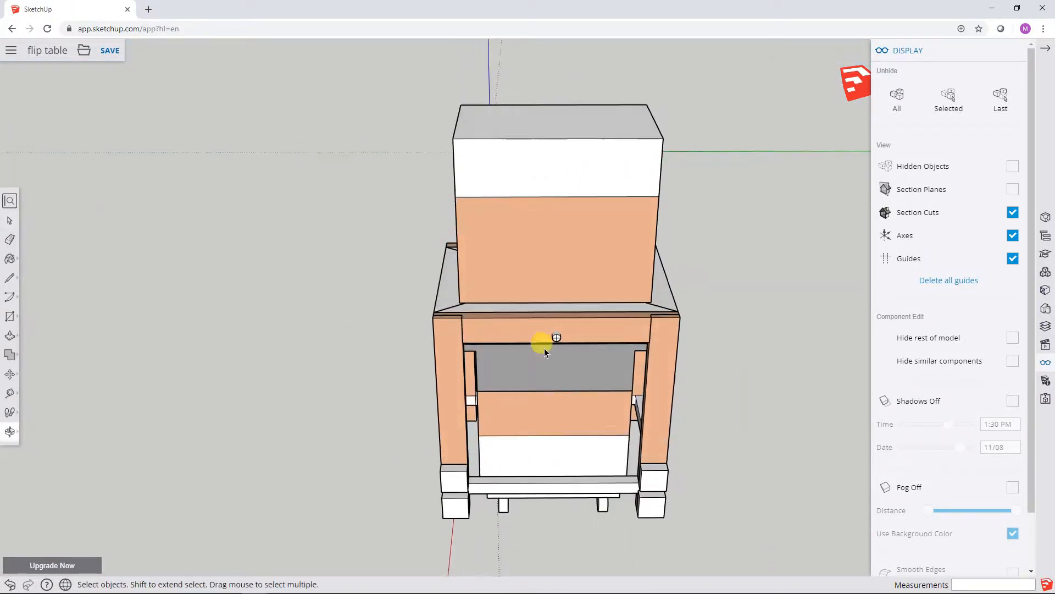
pyautogui.click(565, 251)
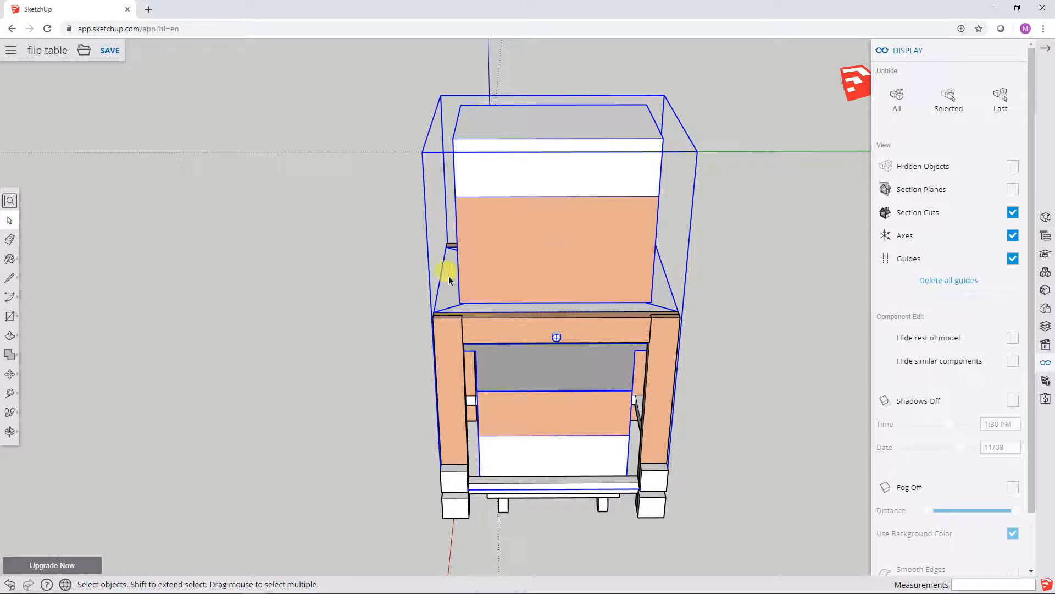
pyautogui.click(10, 354)
pyautogui.click(37, 353)
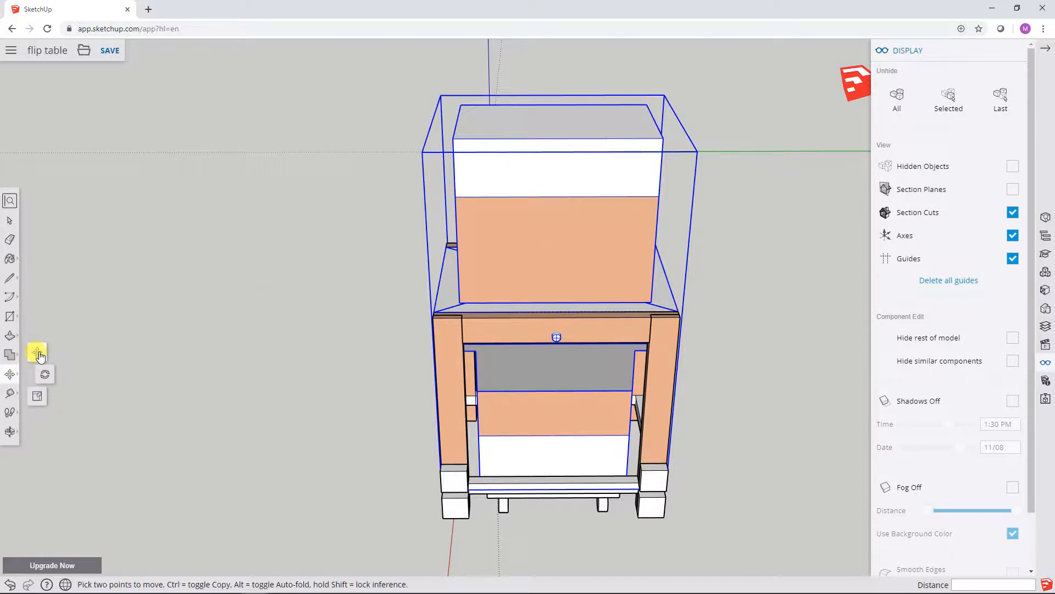
pyautogui.click(679, 311)
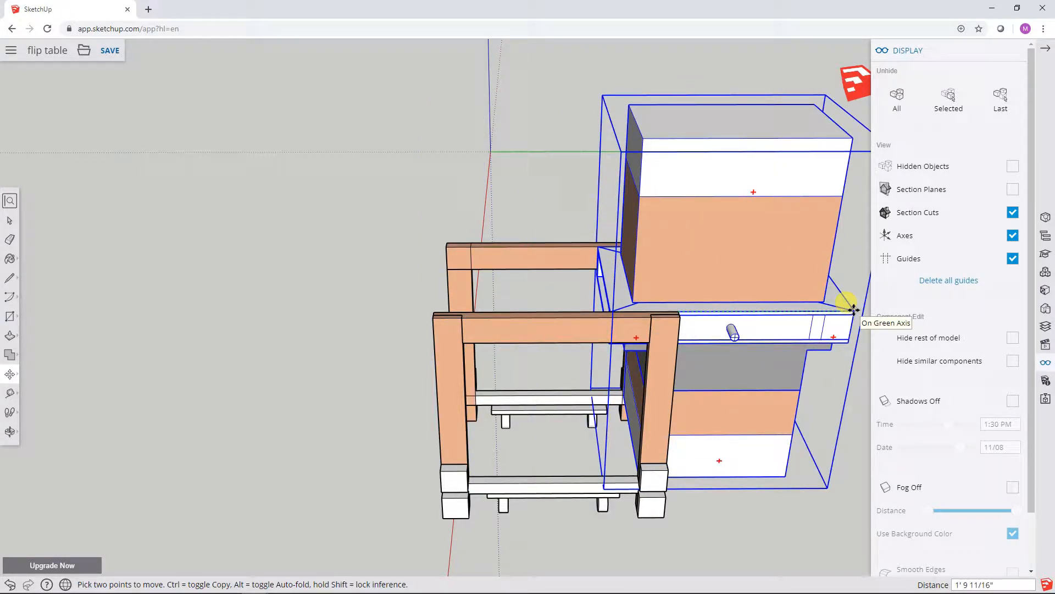
pyautogui.moveTo(854, 309); pyautogui.dragTo(467, 313, button='middle')
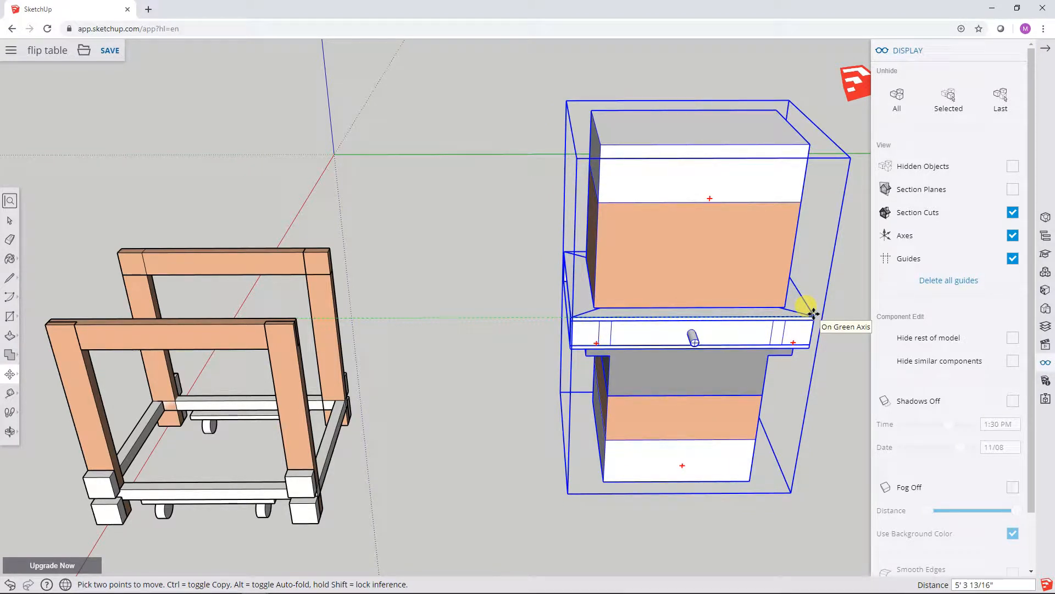
pyautogui.click(813, 312)
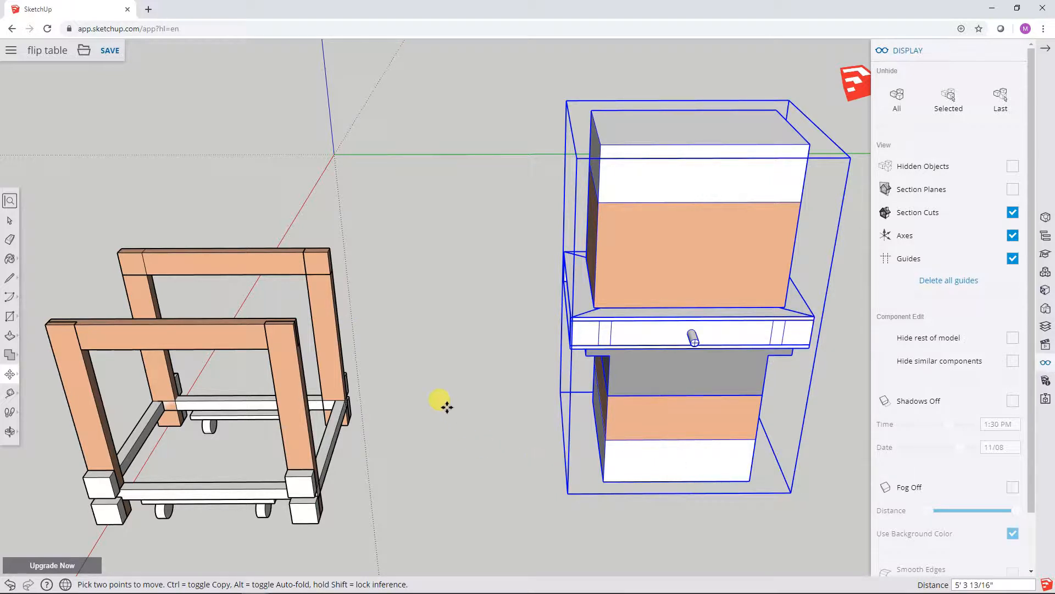
pyautogui.click(10, 220)
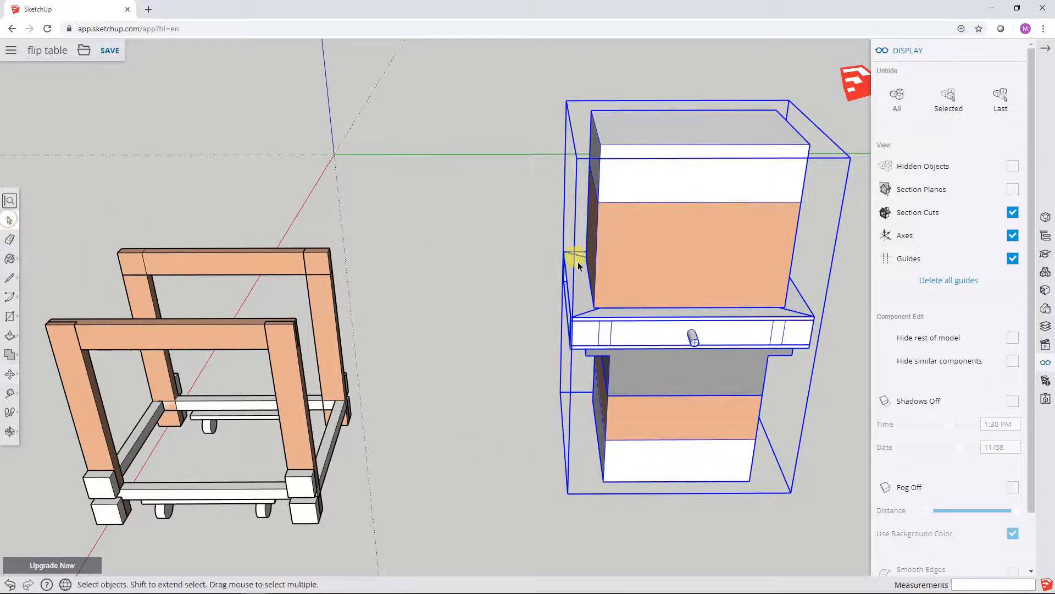
pyautogui.click(460, 313)
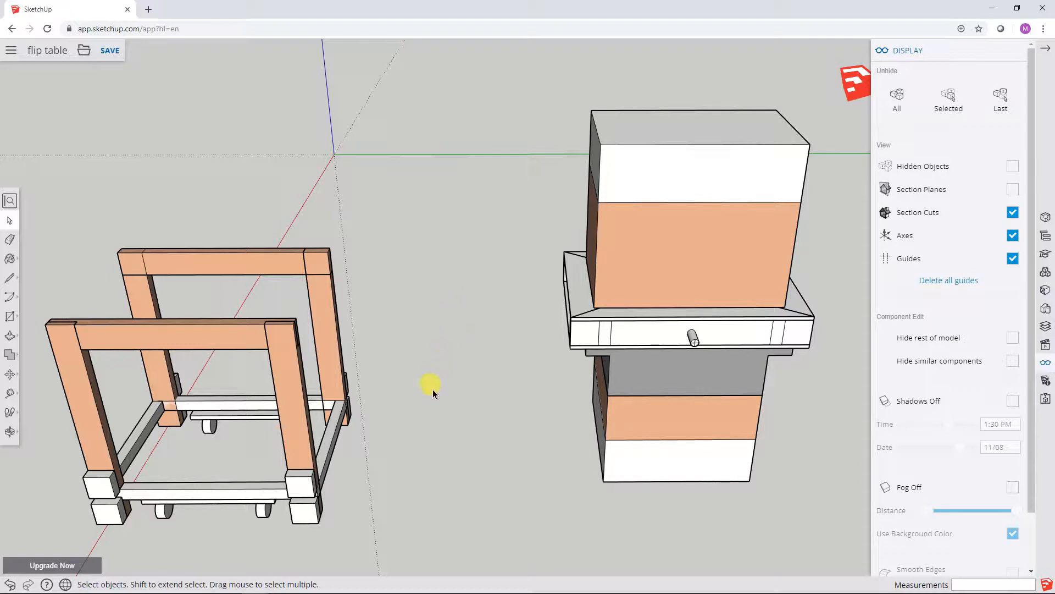
# Hide the central flip-top and tool box group standing beside the leg frame.
pyautogui.moveTo(396, 409); pyautogui.dragTo(744, 420, button='middle')
pyautogui.moveTo(629, 471); pyautogui.dragTo(231, 418, button='middle')
pyautogui.keyDown('shift'); pyautogui.moveTo(718, 415); pyautogui.dragTo(508, 385, button='middle'); pyautogui.keyUp('shift')
pyautogui.moveTo(455, 135); pyautogui.dragTo(783, 549)
pyautogui.rightClick(688, 456)
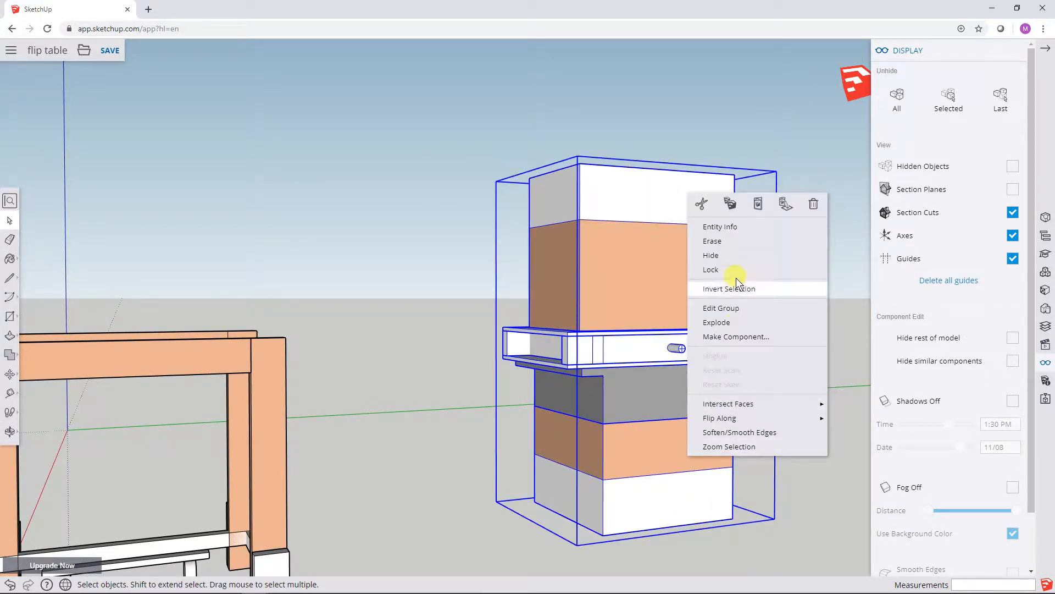
pyautogui.click(731, 257)
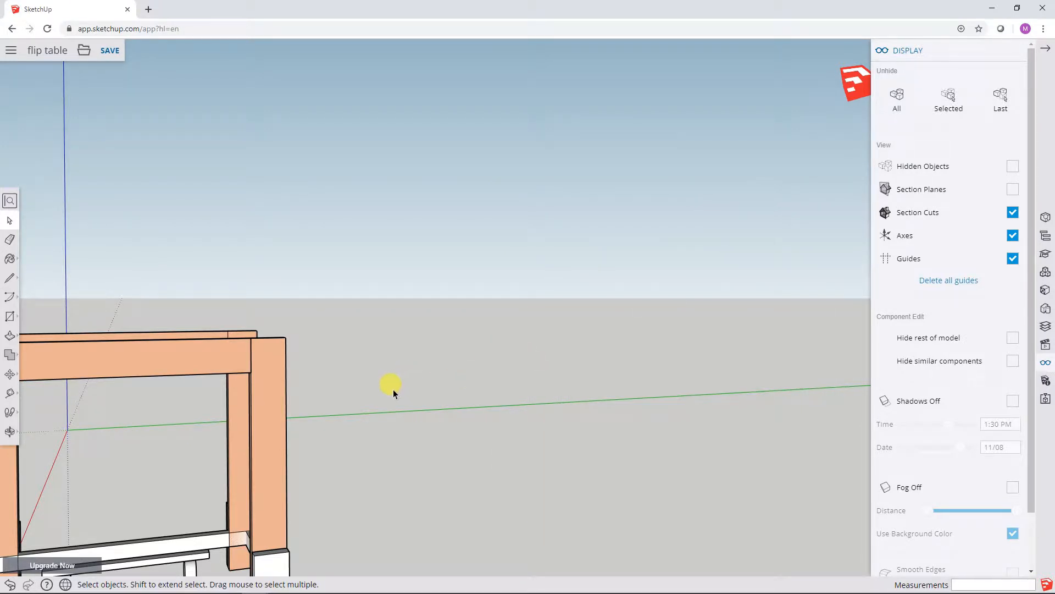
# Select both legs and the top rail of one end frame together.
pyautogui.press('o')
pyautogui.moveTo(390, 386); pyautogui.dragTo(768, 286)
pyautogui.press('space')
pyautogui.moveTo(557, 480); pyautogui.dragTo(684, 432, button='middle')
pyautogui.moveTo(176, 427); pyautogui.dragTo(481, 450, button='middle')
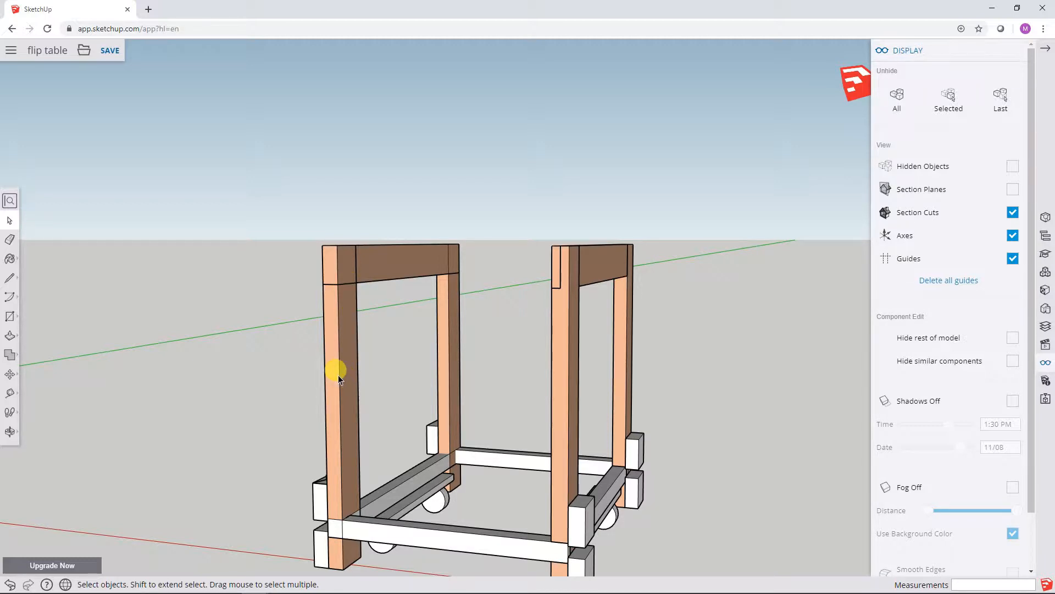
pyautogui.click(567, 387)
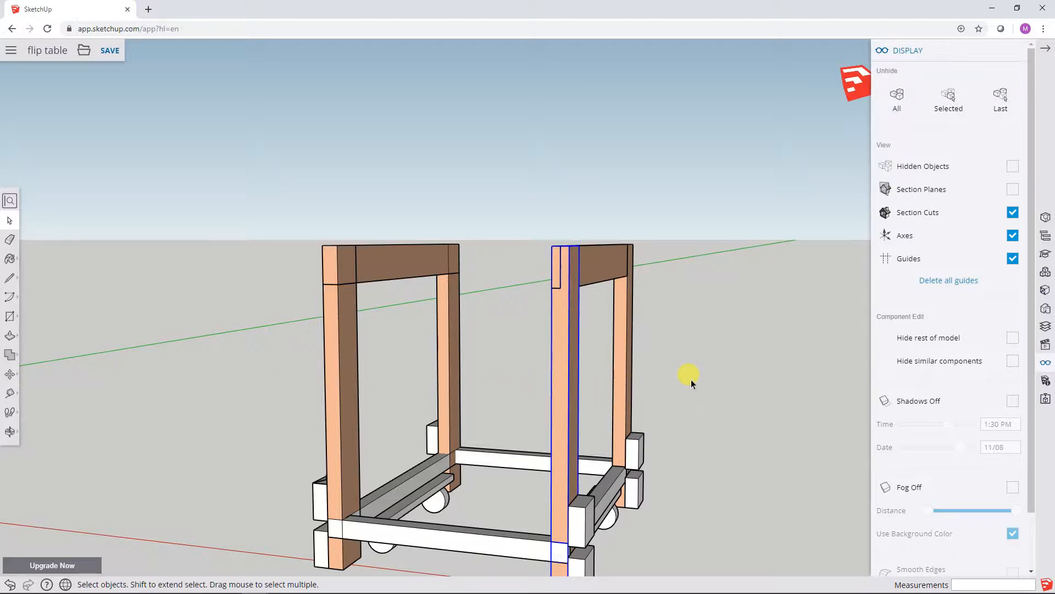
pyautogui.press('o')
pyautogui.moveTo(744, 381); pyautogui.dragTo(581, 422)
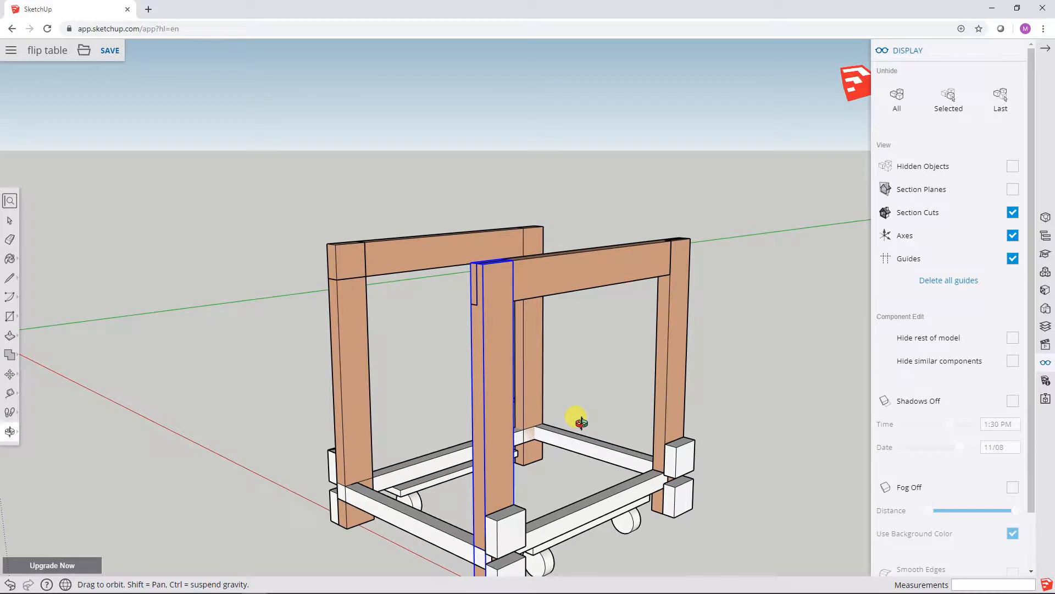
pyautogui.press('space')
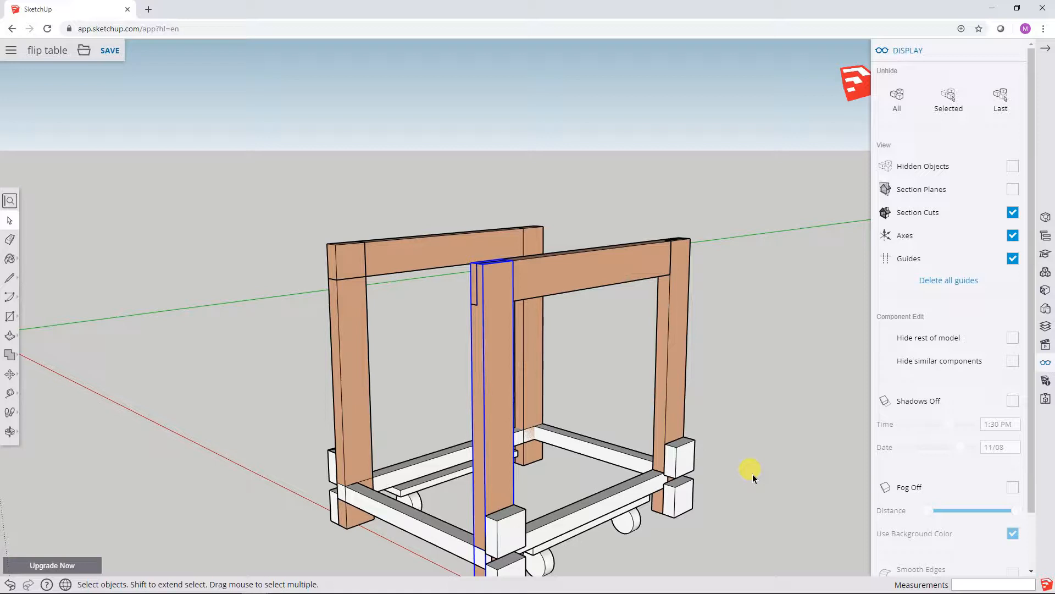
pyautogui.press('o')
pyautogui.moveTo(750, 471); pyautogui.dragTo(730, 375)
pyautogui.press('space')
pyautogui.moveTo(575, 186); pyautogui.dragTo(496, 343, button='middle')
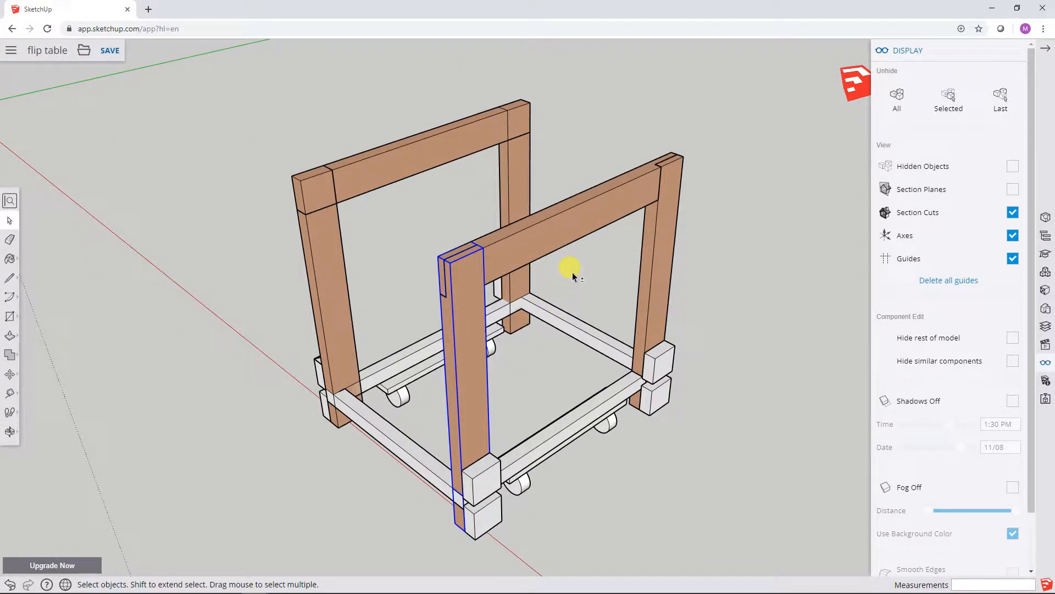
pyautogui.keyDown('shift'); pyautogui.click(586, 223); pyautogui.keyUp('shift')
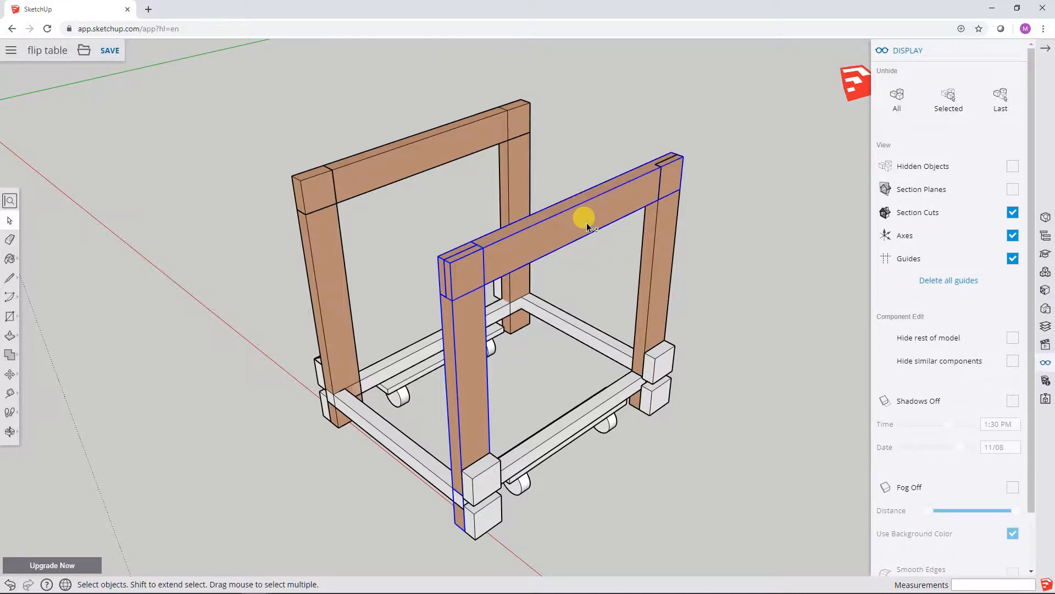
pyautogui.keyDown('shift'); pyautogui.click(661, 267); pyautogui.keyUp('shift')
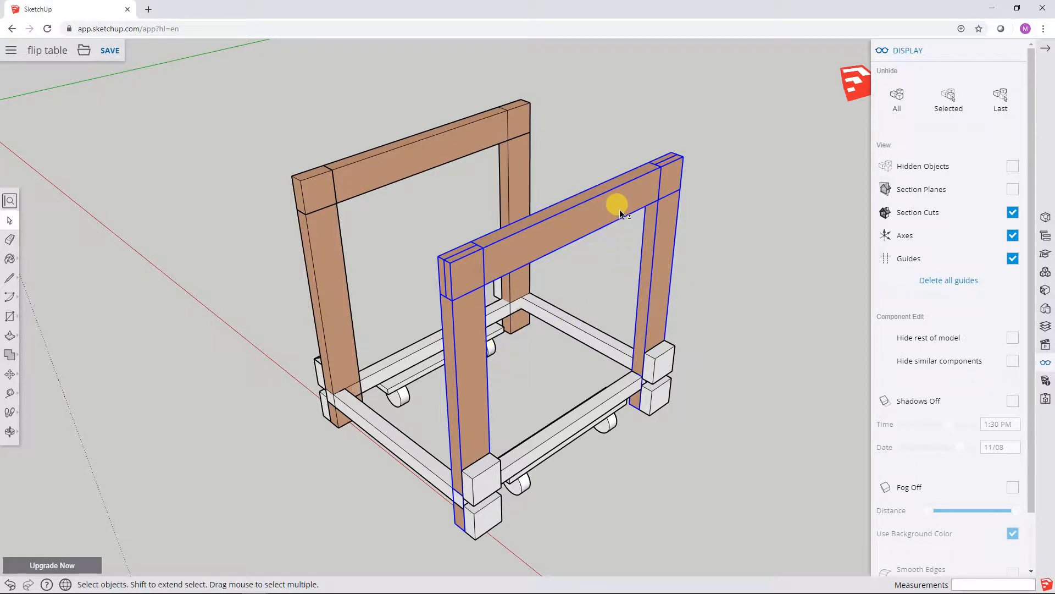
# Add the end frame's four foot blocks, lower rail and caster board to the selection and make it all one group.
pyautogui.keyDown('shift'); pyautogui.click(660, 362); pyautogui.keyUp('shift')
pyautogui.keyDown('shift'); pyautogui.click(656, 396); pyautogui.keyUp('shift')
pyautogui.keyDown('shift'); pyautogui.click(481, 474); pyautogui.keyUp('shift')
pyautogui.keyDown('shift'); pyautogui.click(477, 517); pyautogui.keyUp('shift')
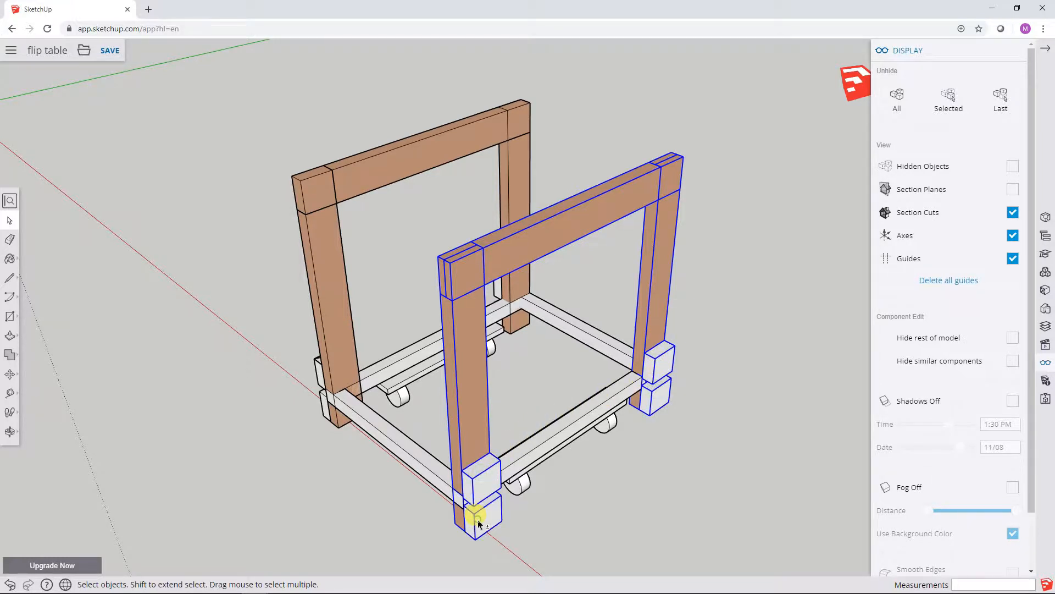
pyautogui.keyDown('shift'); pyautogui.click(531, 449); pyautogui.keyUp('shift')
pyautogui.moveTo(584, 476); pyautogui.dragTo(558, 214, button='middle')
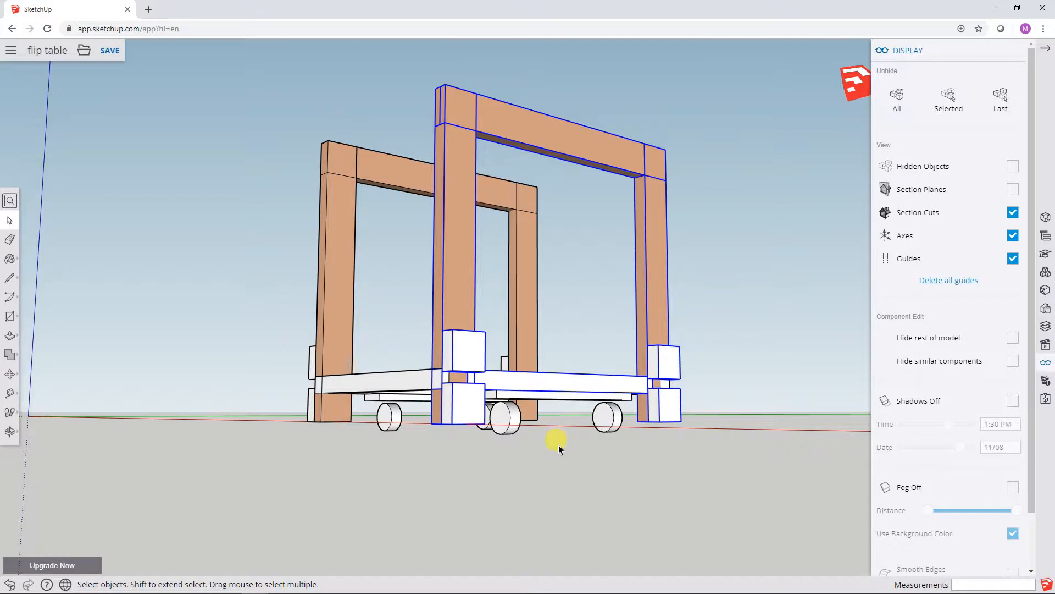
pyautogui.moveTo(563, 453); pyautogui.dragTo(567, 365, button='middle')
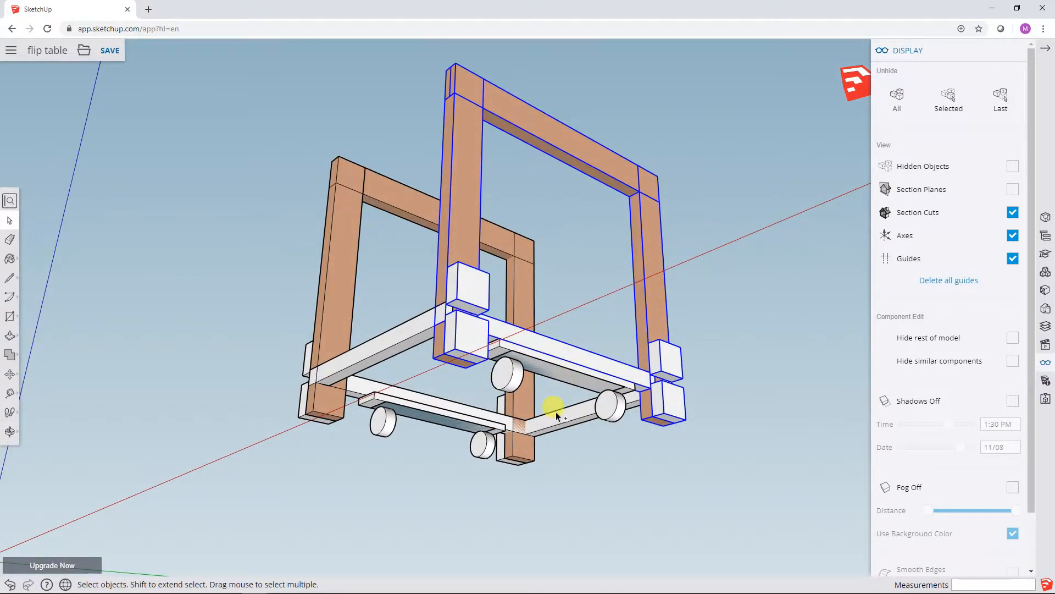
pyautogui.keyDown('shift'); pyautogui.click(554, 371); pyautogui.keyUp('shift')
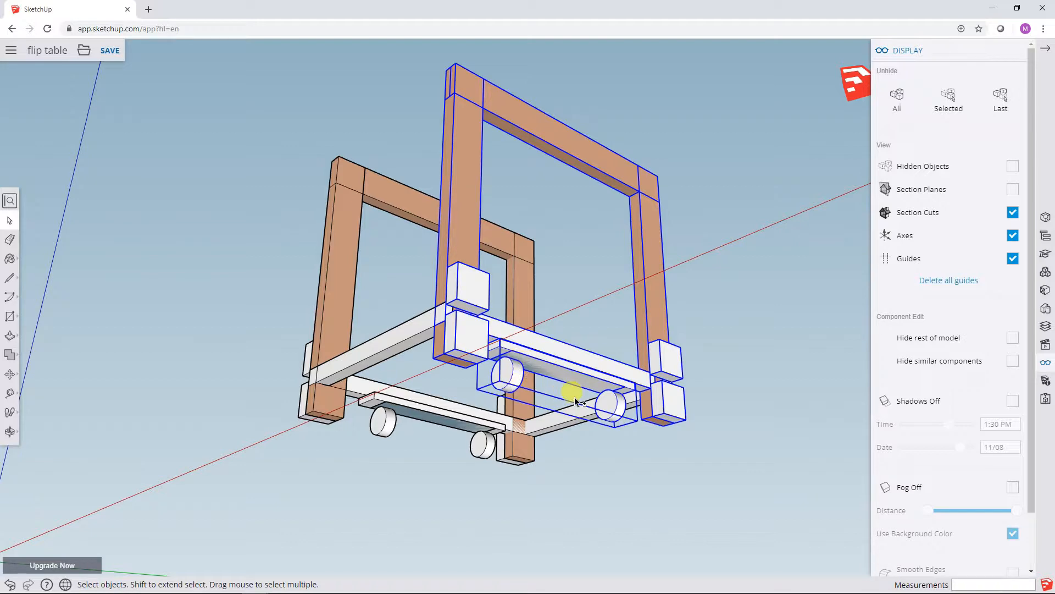
pyautogui.moveTo(380, 272); pyautogui.dragTo(535, 552, button='middle')
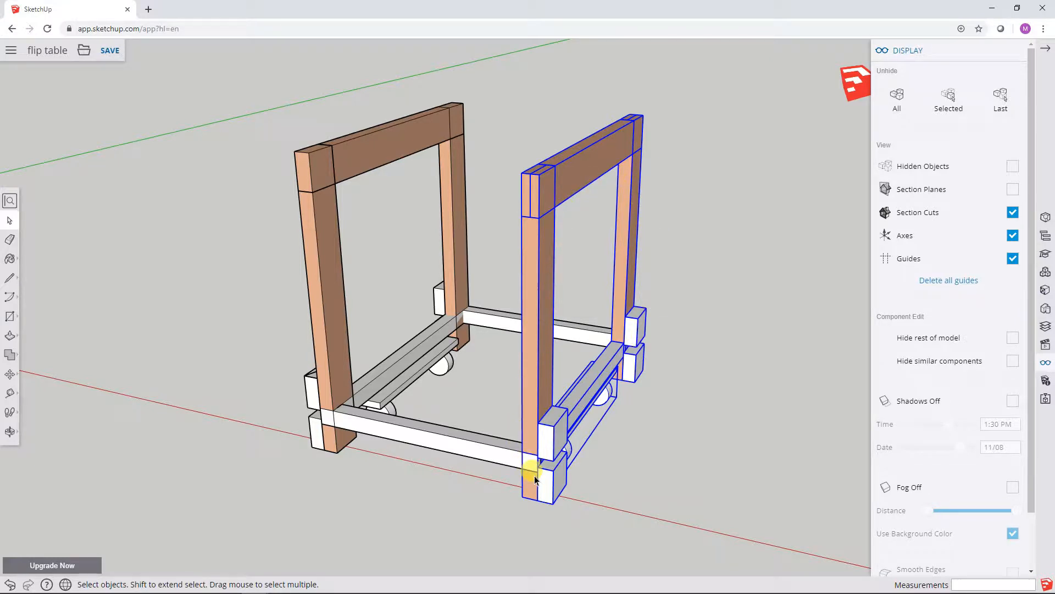
pyautogui.rightClick(533, 363)
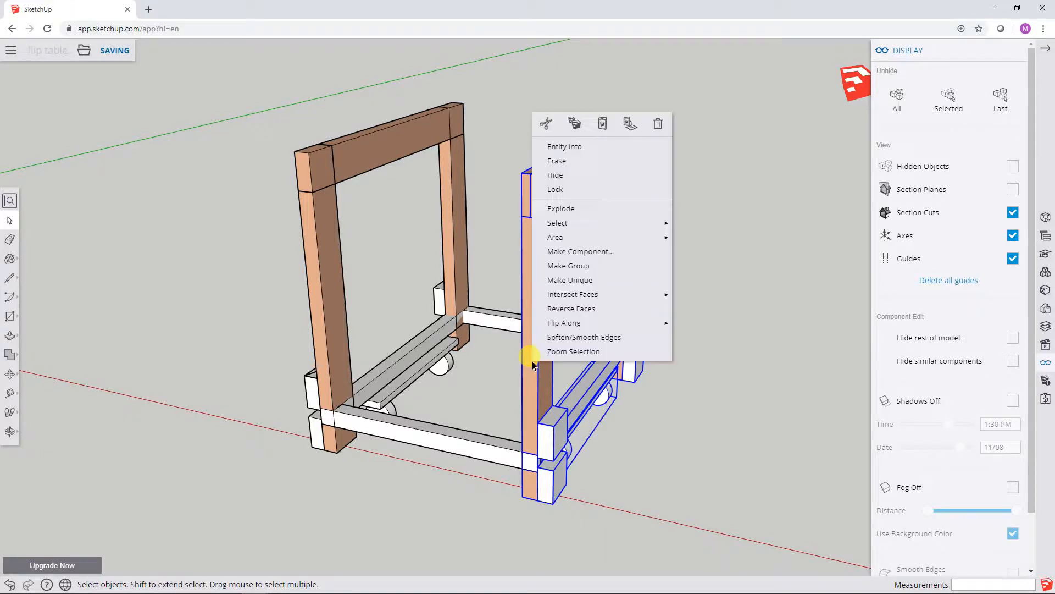
pyautogui.click(558, 267)
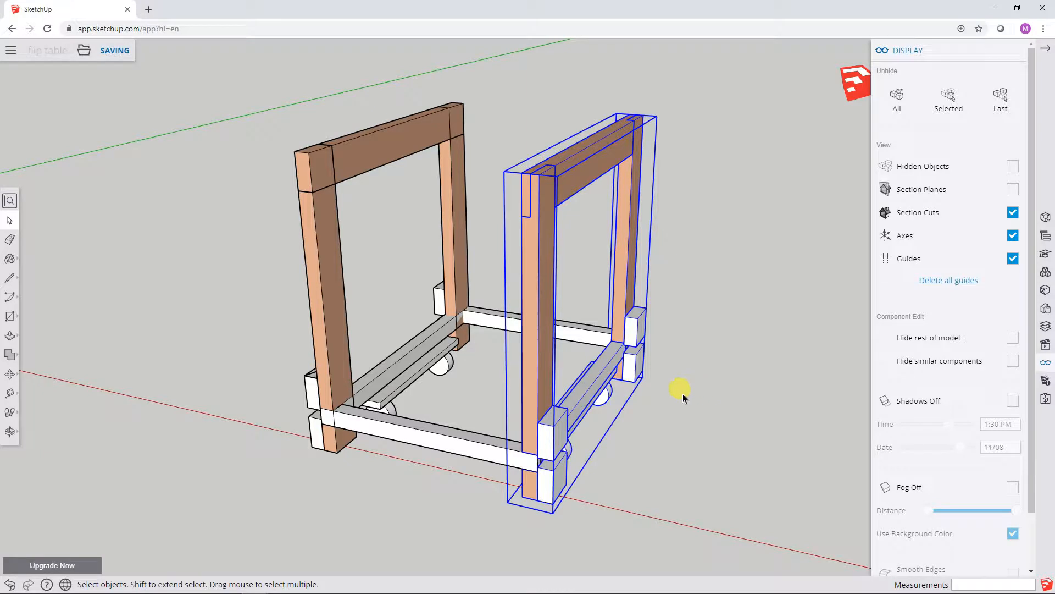
# Move the grouped end frame 1" outward along the red axis and clear the selection.
pyautogui.click(10, 376)
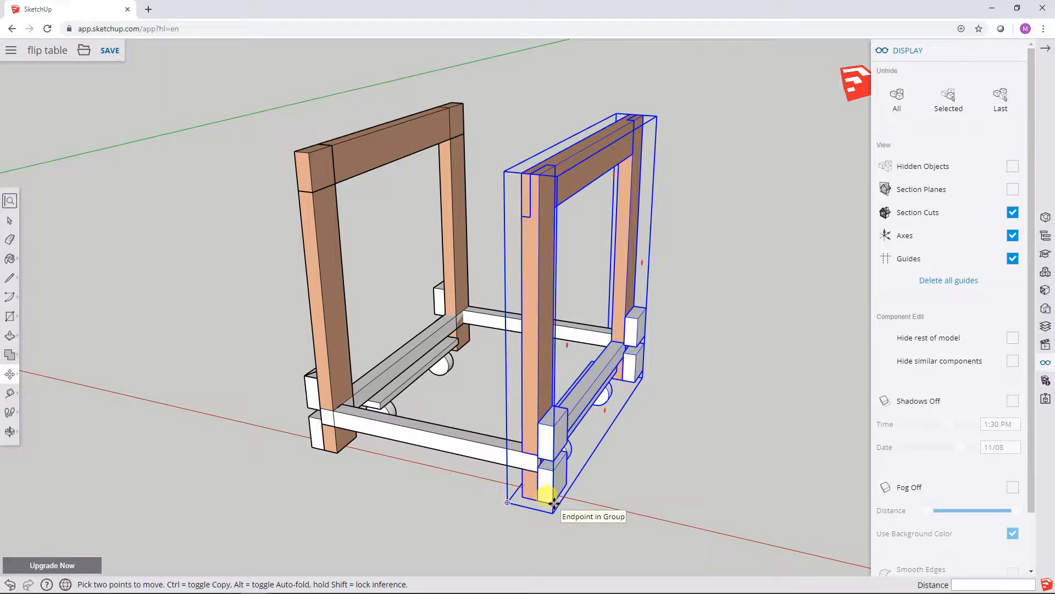
pyautogui.click(553, 502)
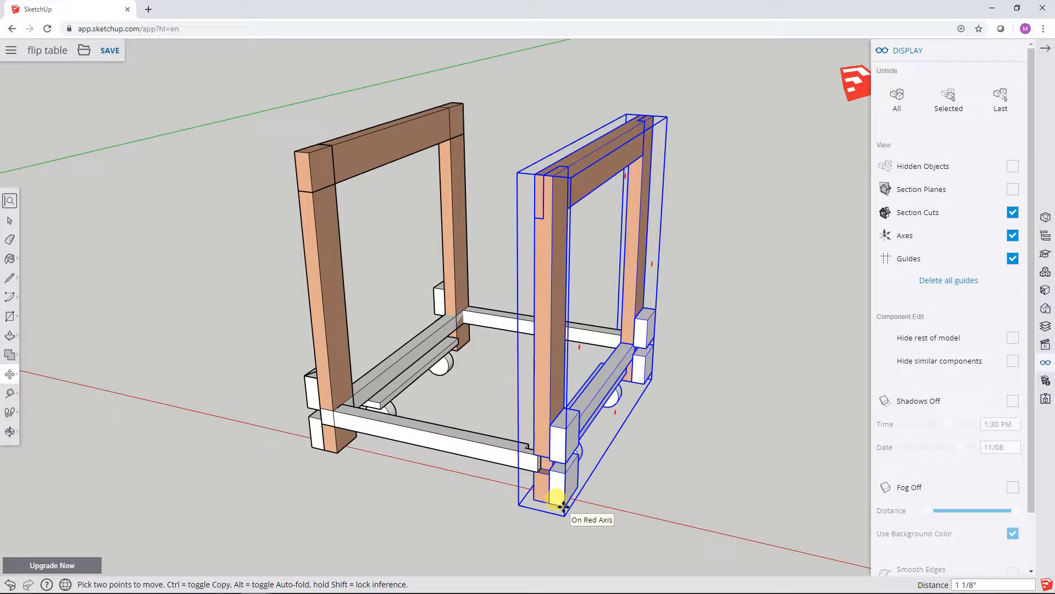
pyautogui.write('1')
pyautogui.click(561, 504)
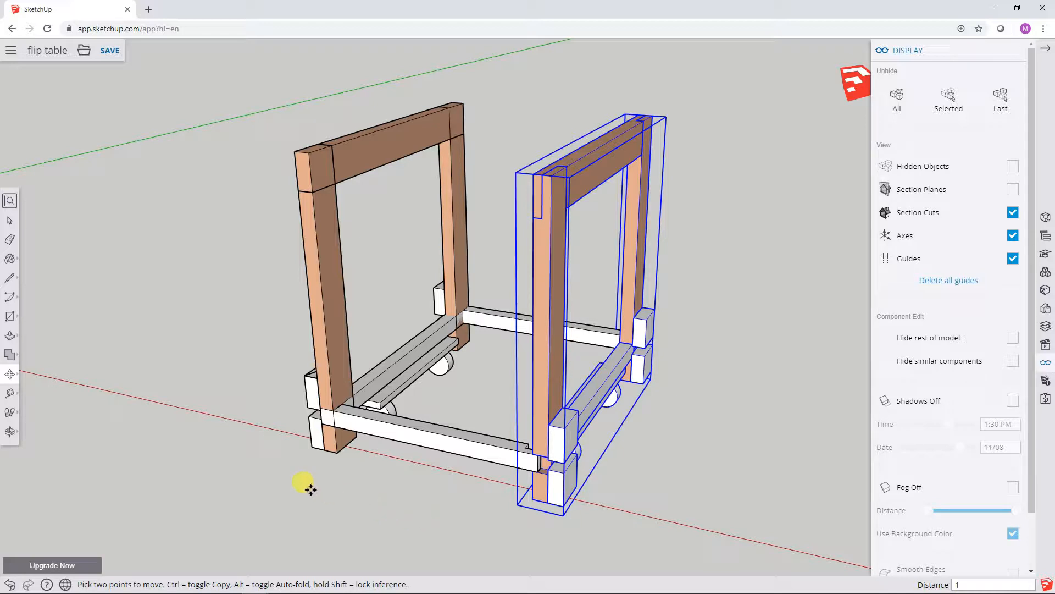
pyautogui.click(9, 220)
pyautogui.click(84, 231)
# Select the opposite end frame's legs and top rail together with its four foot blocks.
pyautogui.moveTo(84, 231); pyautogui.dragTo(466, 258, button='middle')
pyautogui.click(445, 279)
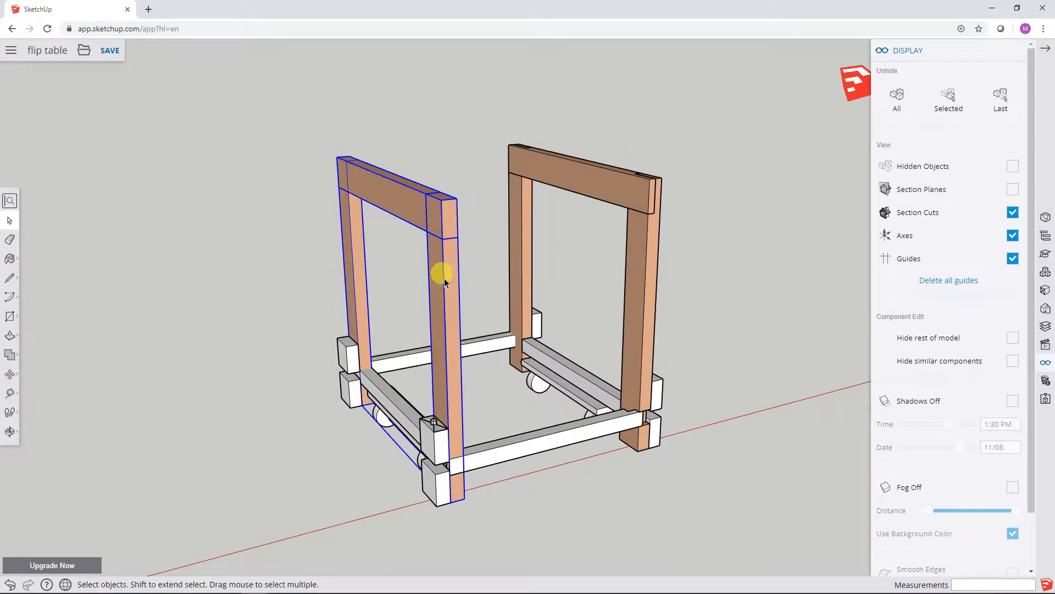
pyautogui.moveTo(245, 233); pyautogui.dragTo(348, 240, button='middle')
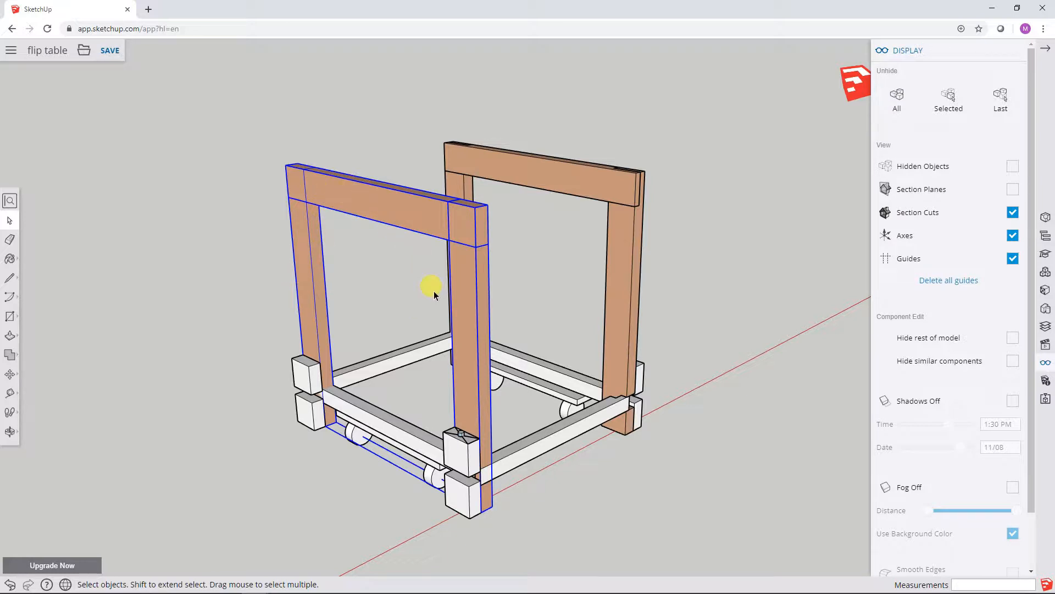
pyautogui.keyDown('shift'); pyautogui.click(465, 460); pyautogui.keyUp('shift')
pyautogui.keyDown('shift'); pyautogui.click(476, 494); pyautogui.keyUp('shift')
pyautogui.keyDown('shift'); pyautogui.click(303, 408); pyautogui.keyUp('shift')
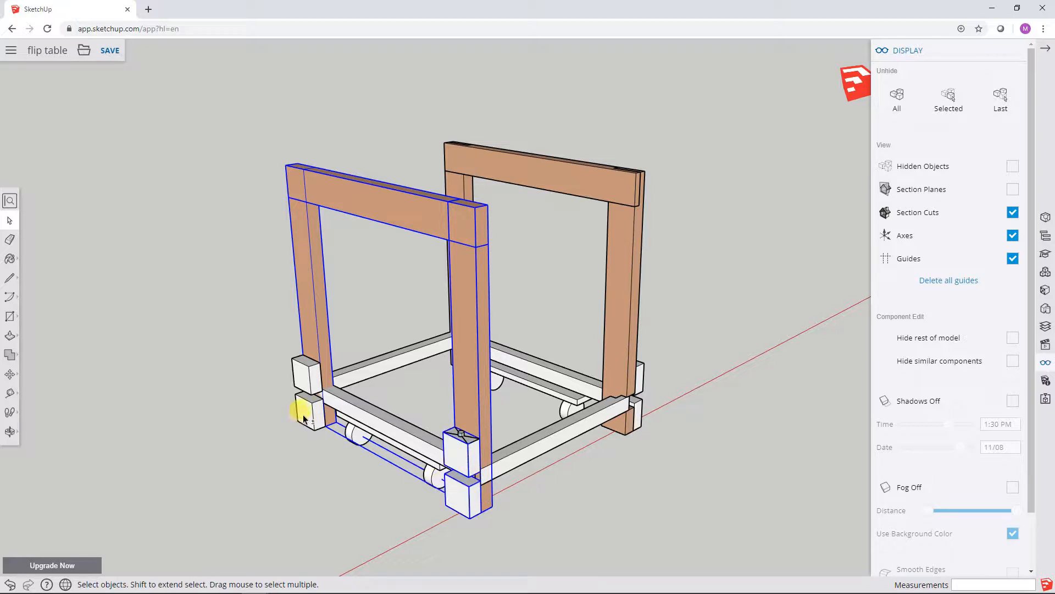
pyautogui.keyDown('shift'); pyautogui.click(303, 385); pyautogui.keyUp('shift')
# Add the same end frame's lower rail and caster board to the selection and make it all one group.
pyautogui.keyDown('shift'); pyautogui.click(358, 412); pyautogui.keyUp('shift')
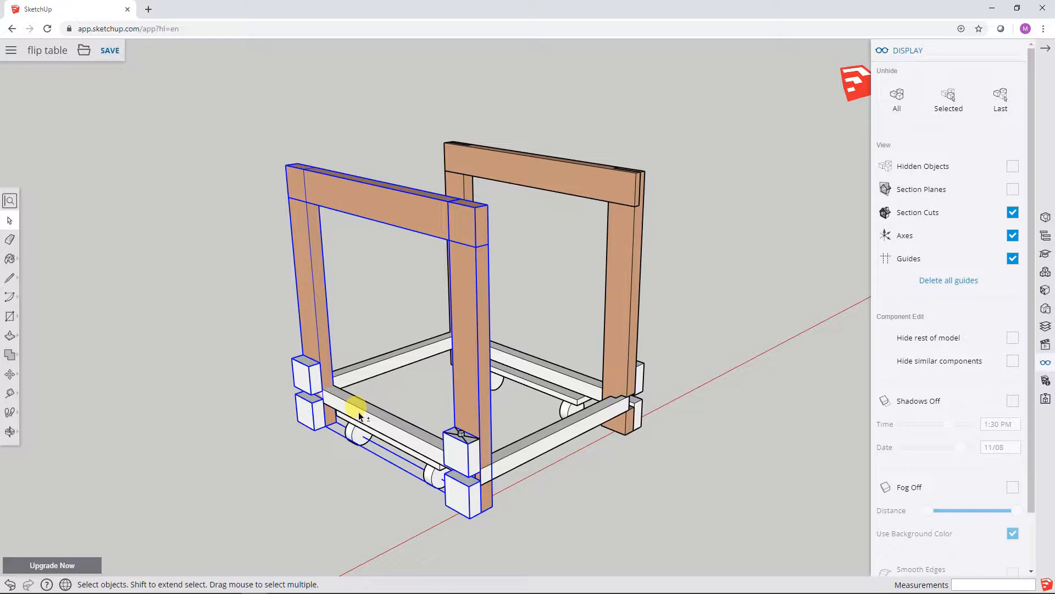
pyautogui.moveTo(340, 466); pyautogui.dragTo(439, 254, button='middle')
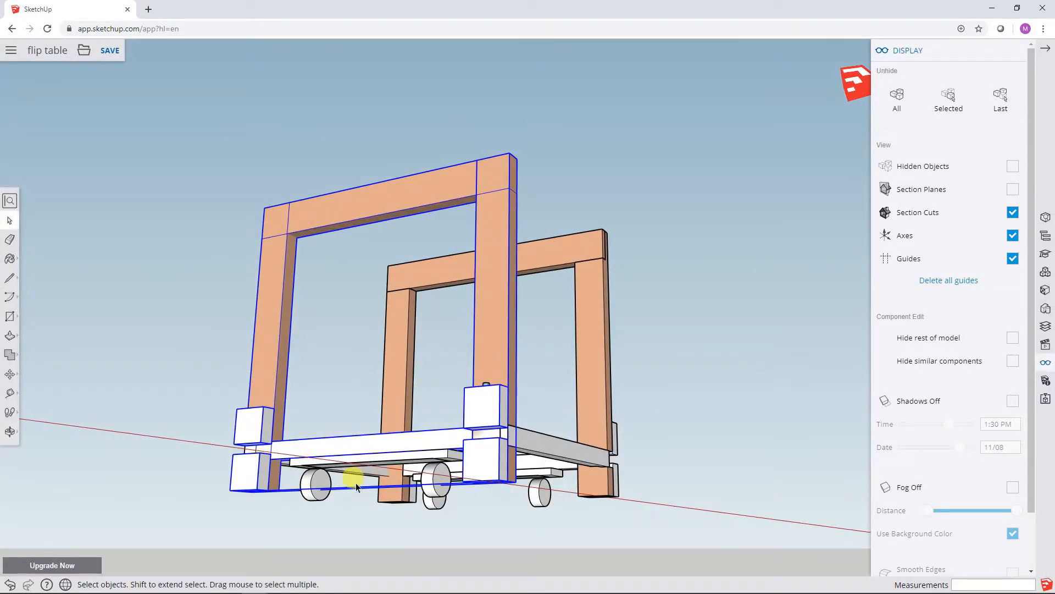
pyautogui.keyDown('shift'); pyautogui.click(317, 464); pyautogui.keyUp('shift')
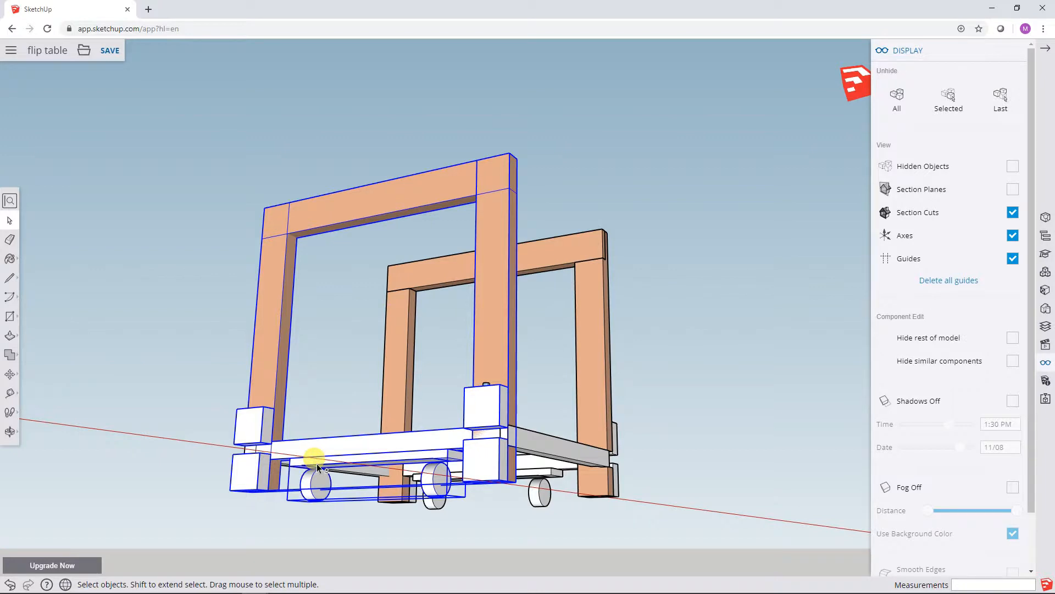
pyautogui.rightClick(261, 367)
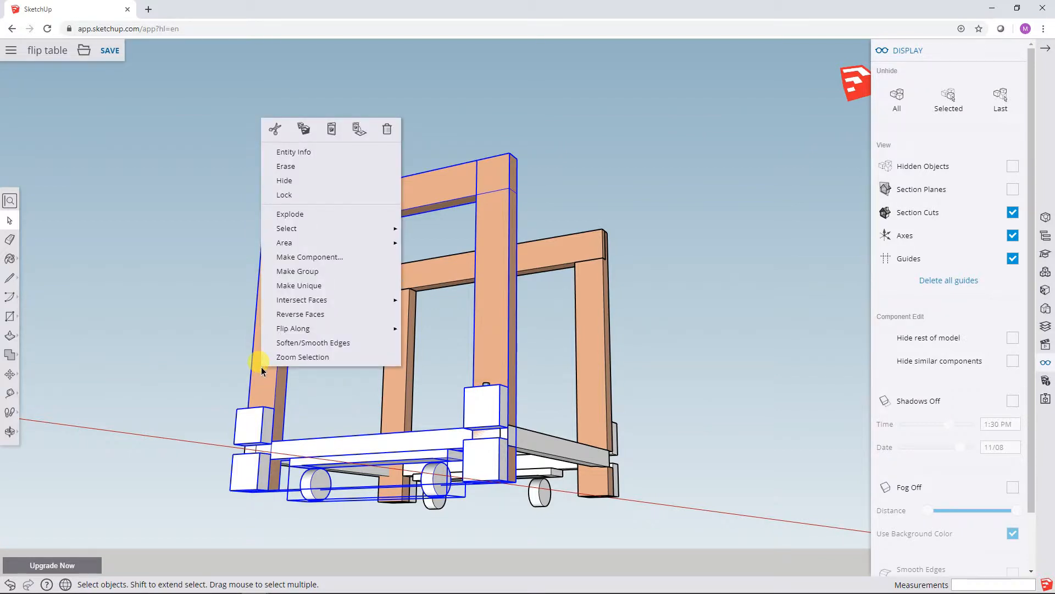
pyautogui.click(295, 271)
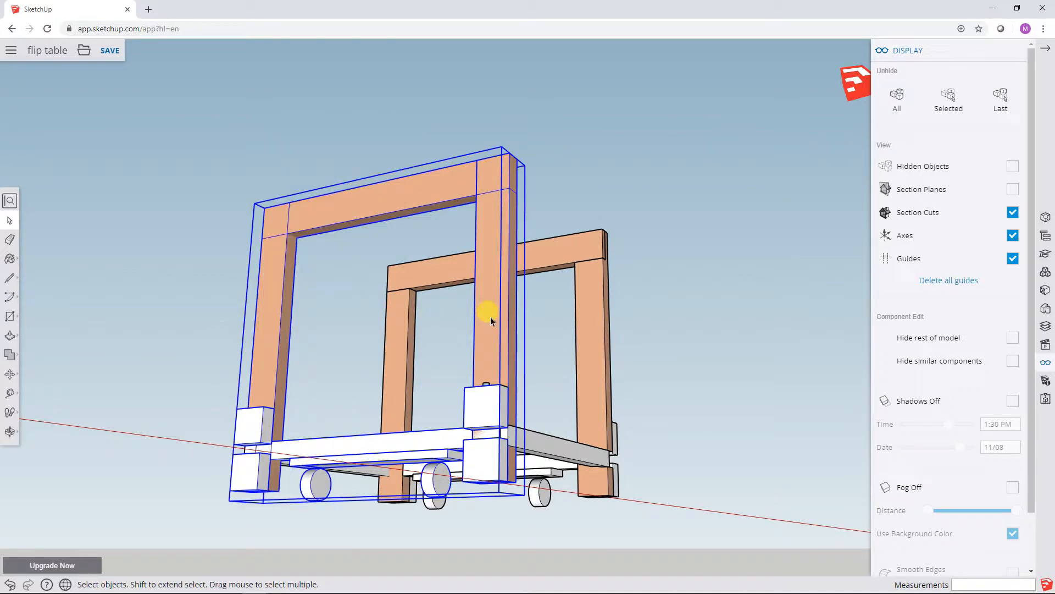
# Move the newly grouped end frame 1" outward along the red axis, away from the other frame, and clear the selection.
pyautogui.press('o')
pyautogui.moveTo(697, 330); pyautogui.dragTo(473, 459)
pyautogui.press('space')
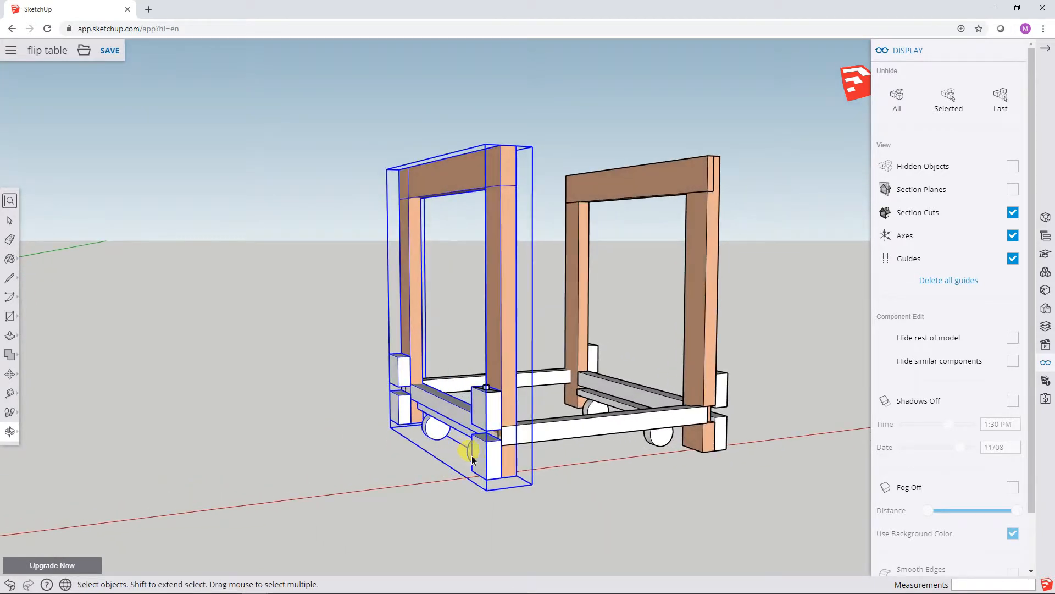
pyautogui.click(10, 374)
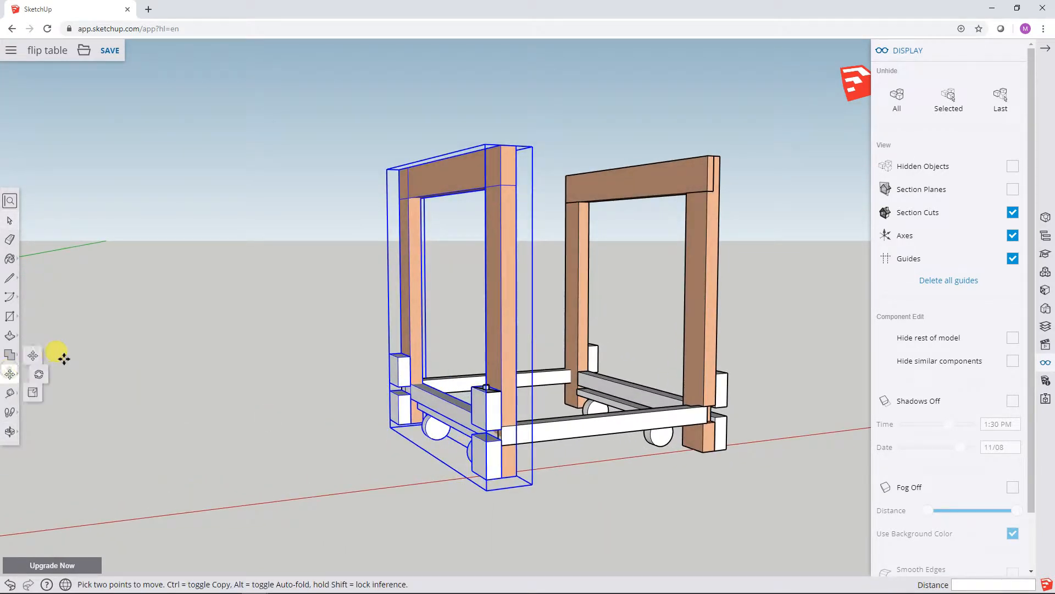
pyautogui.click(486, 480)
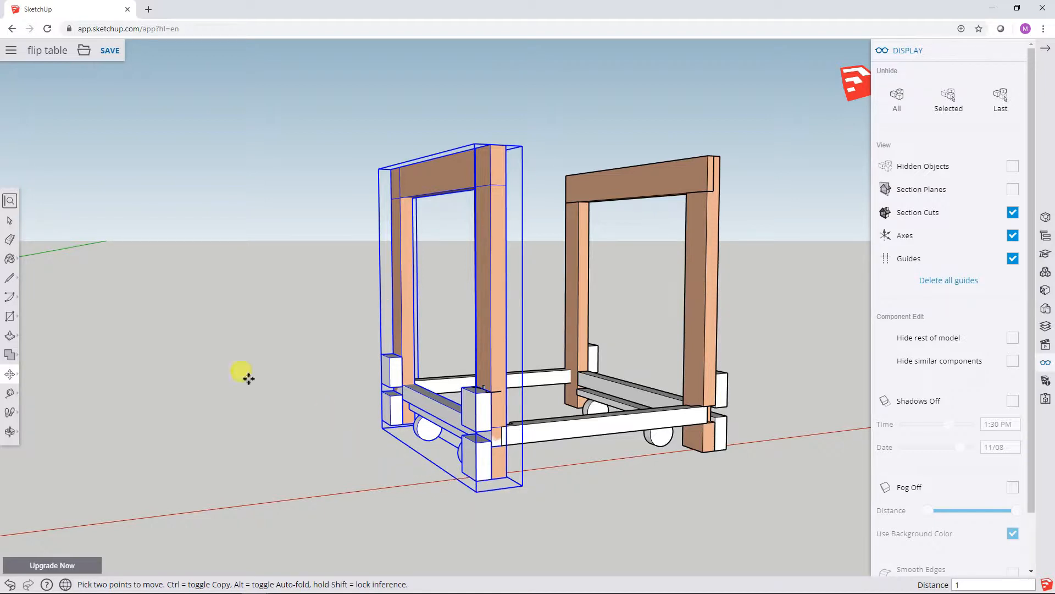
pyautogui.click(8, 221)
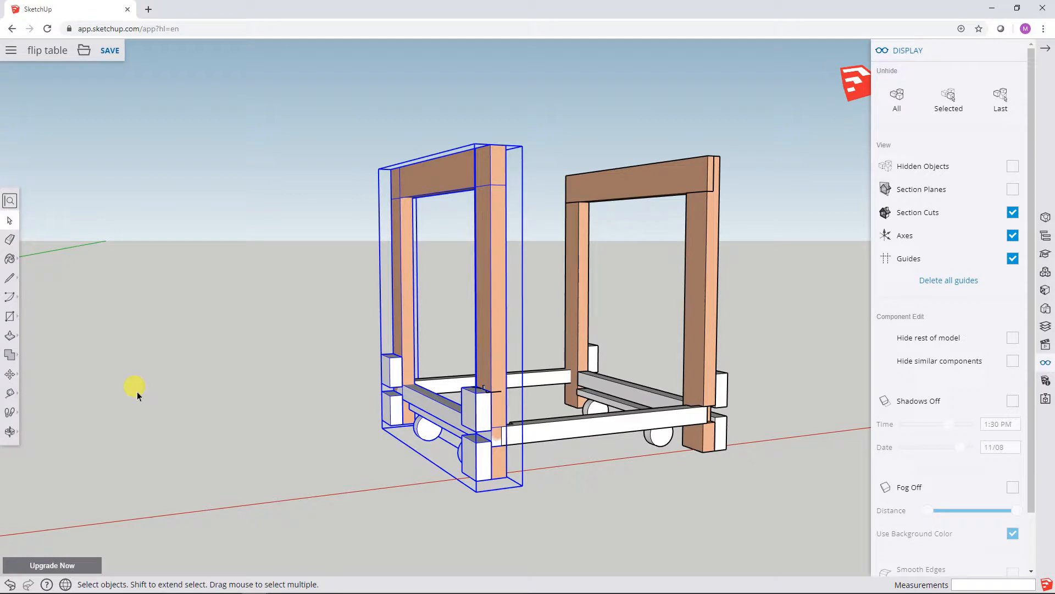
pyautogui.click(627, 495)
# Measure the clear distance at floor level between the inner faces of the two end frames' front legs.
pyautogui.moveTo(630, 496); pyautogui.dragTo(466, 509, button='middle')
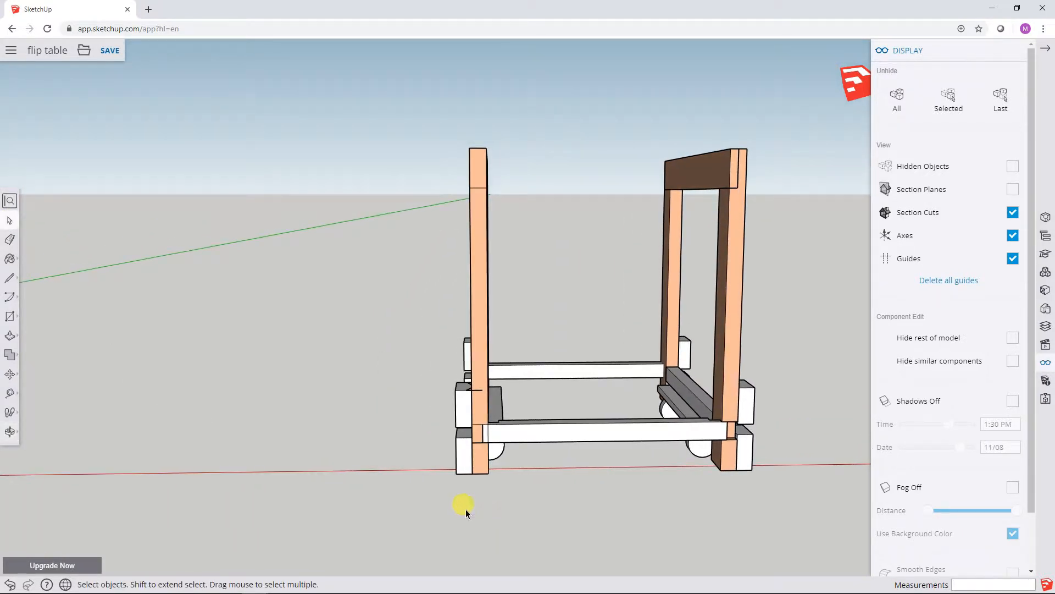
pyautogui.click(10, 395)
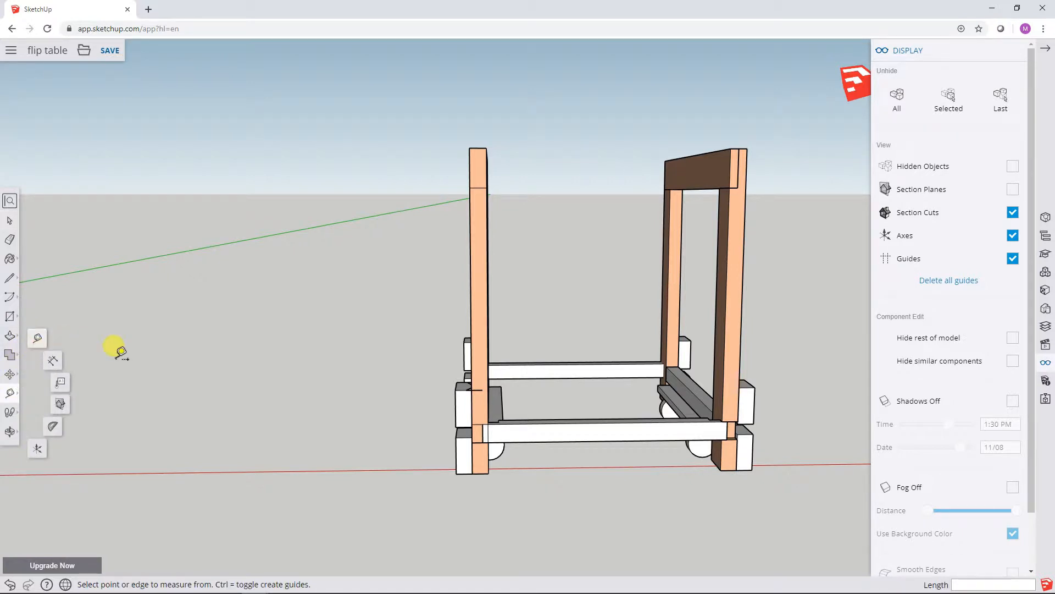
pyautogui.click(488, 472)
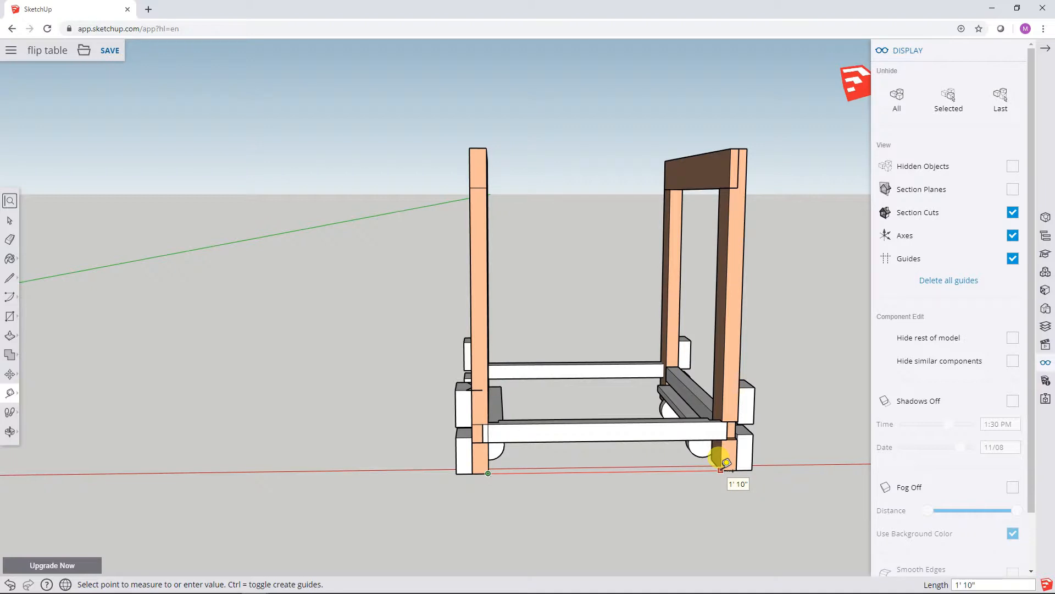
pyautogui.click(11, 220)
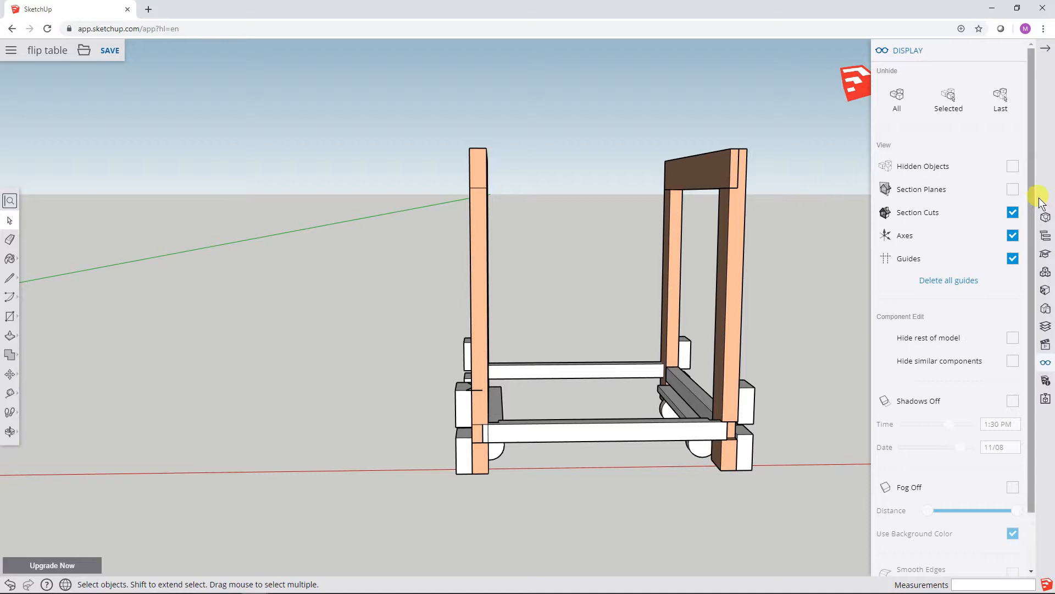
# Show hidden objects, unhide the central flip-top and tool box group, and turn the hidden object display off again.
pyautogui.click(1012, 166)
pyautogui.click(565, 123)
pyautogui.rightClick(566, 125)
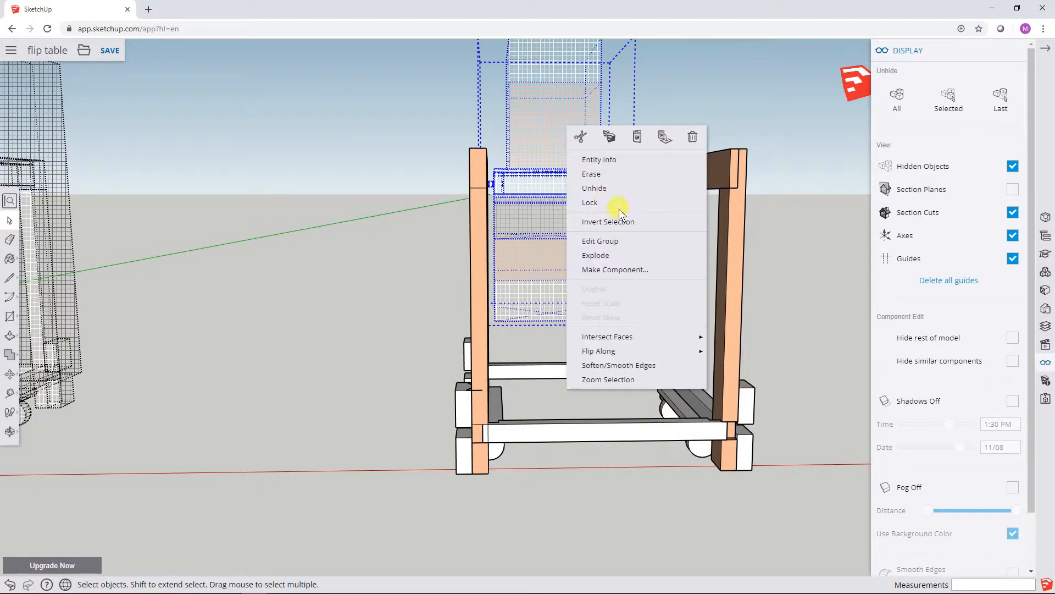
pyautogui.click(626, 188)
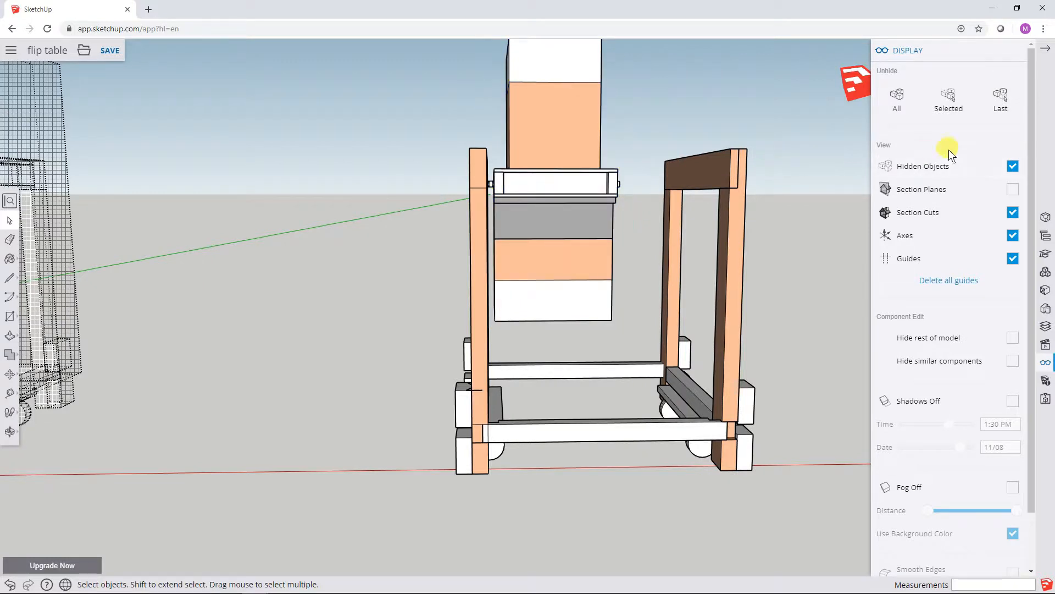
pyautogui.click(1013, 166)
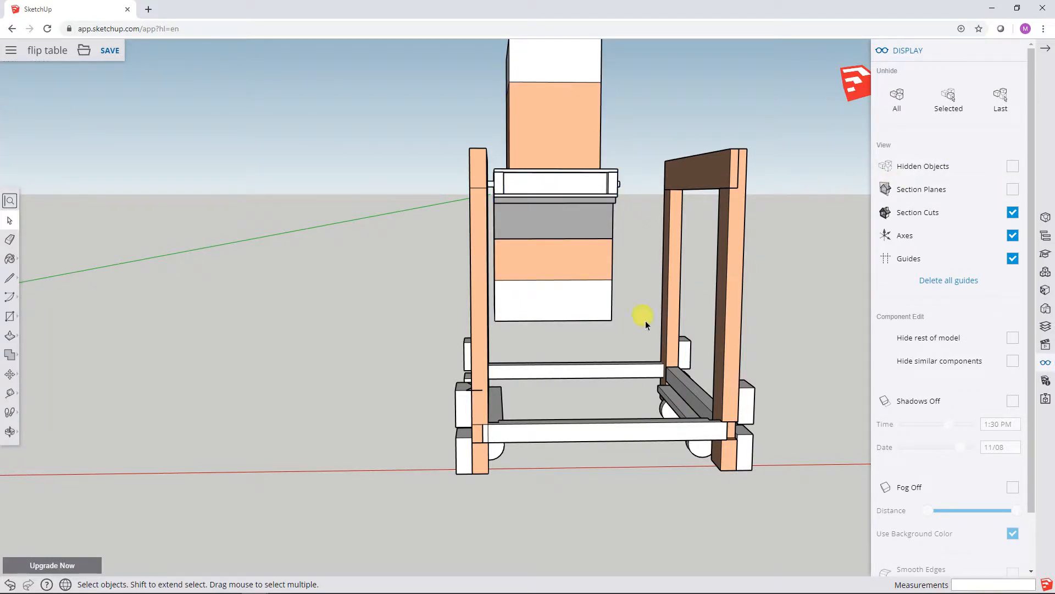
# Measure across the tool box in the central unit, starting from its side edge.
pyautogui.scroll(5, 605, 303)
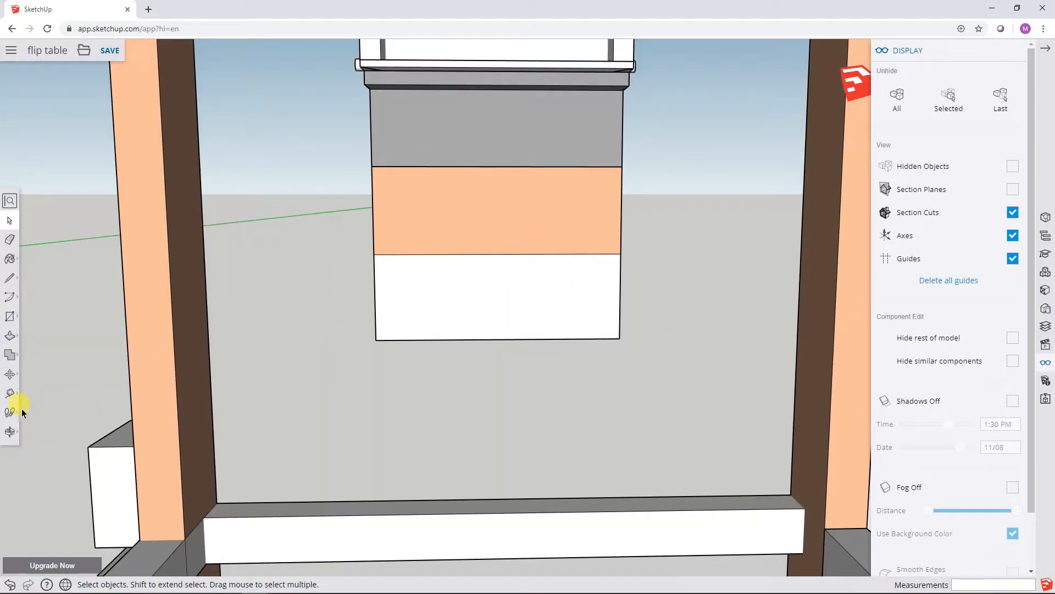
pyautogui.click(11, 393)
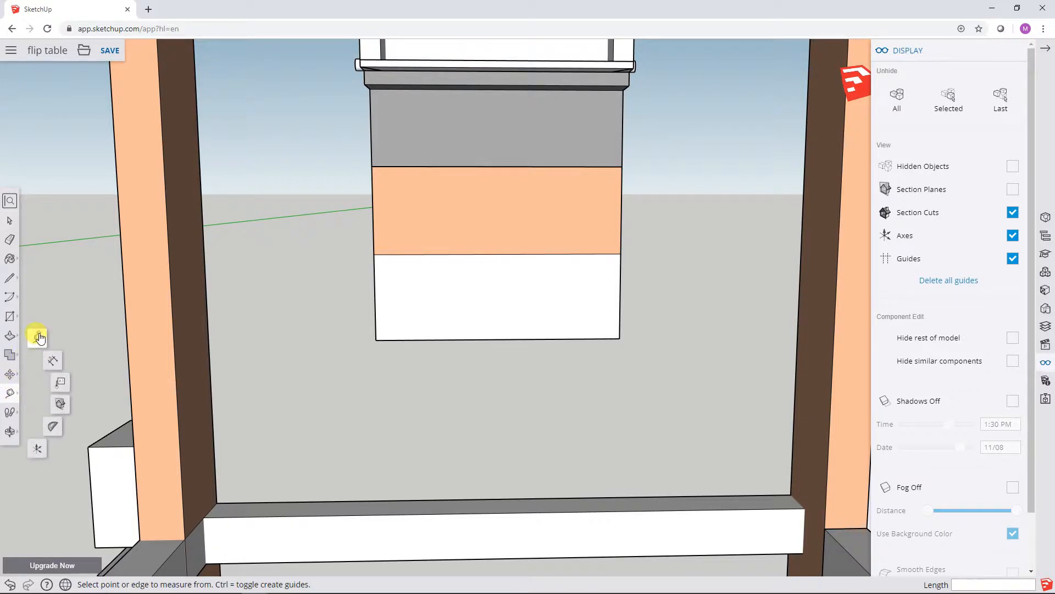
pyautogui.click(374, 254)
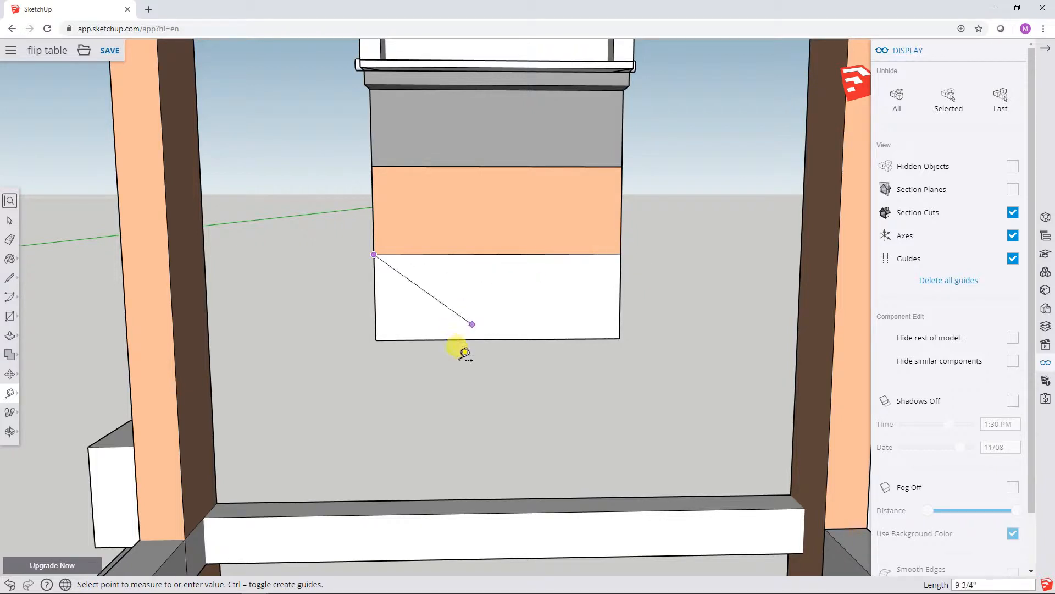
pyautogui.press('Escape')
# Measure from the inner bottom corner of one front leg across towards the opposite end frame.
pyautogui.scroll(-5, 438, 390)
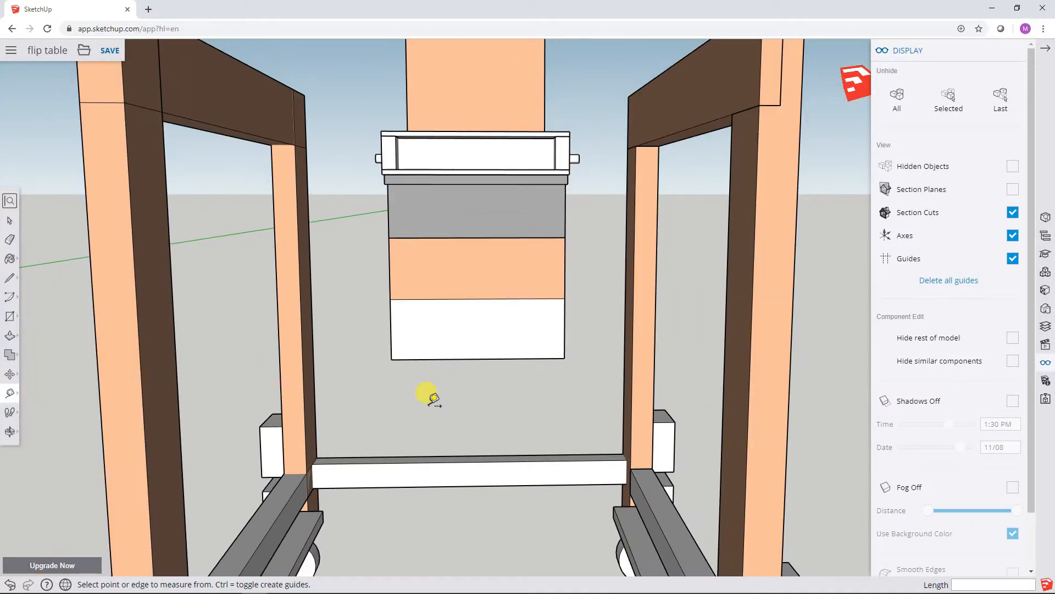
pyautogui.moveTo(381, 492)
pyautogui.mouseDown(button='middle')
pyautogui.moveTo(373, 464)
pyautogui.moveTo(385, 484)
pyautogui.mouseUp(button='middle')
pyautogui.moveTo(407, 526); pyautogui.dragTo(393, 431, button='middle')
pyautogui.click(305, 492)
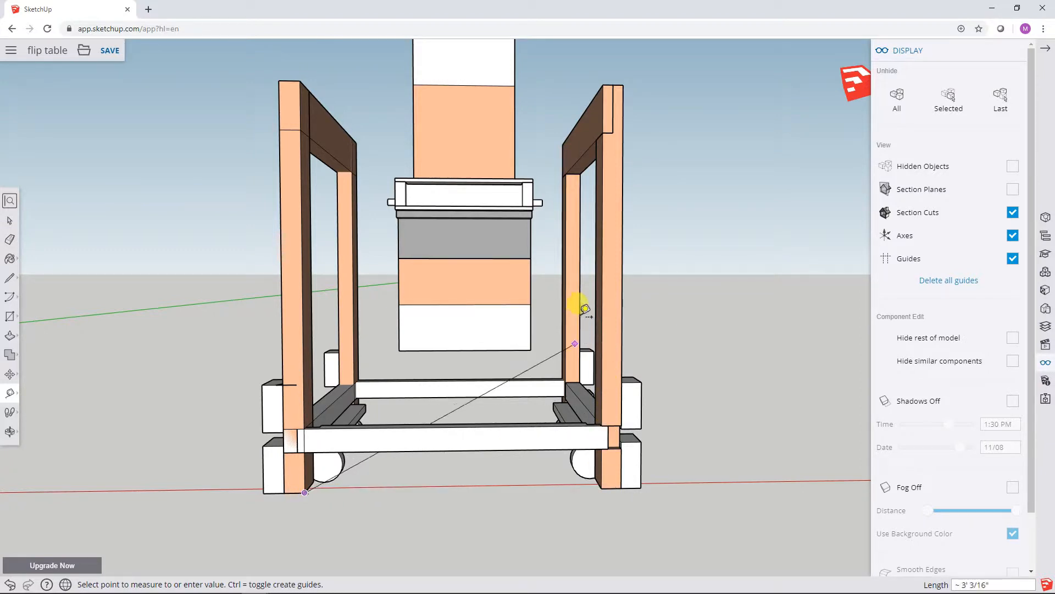
pyautogui.click(488, 330)
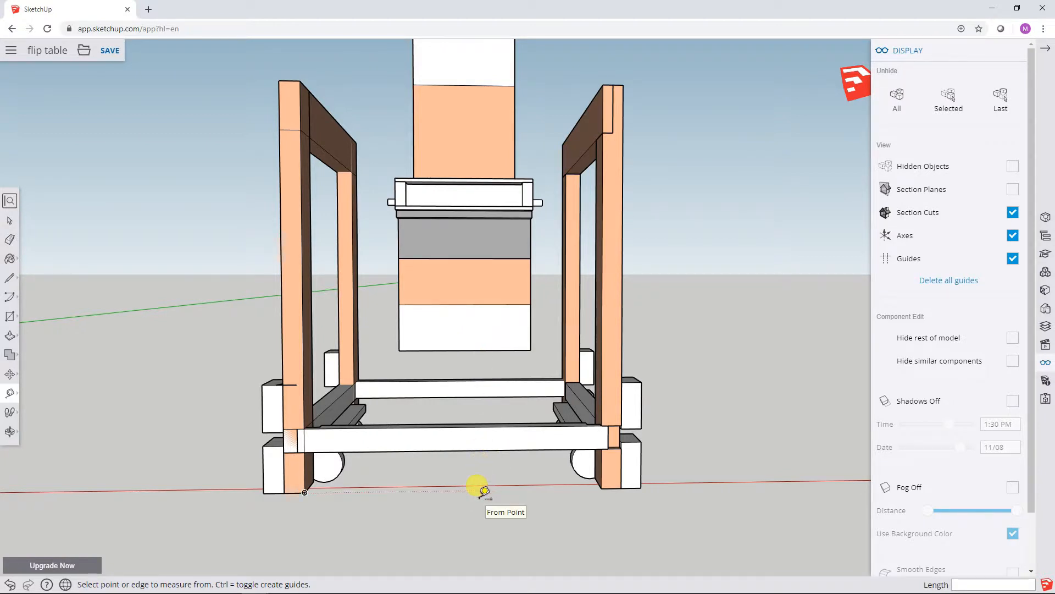
# Hide the central flip-top and tool box group again.
pyautogui.click(10, 220)
pyautogui.click(499, 131)
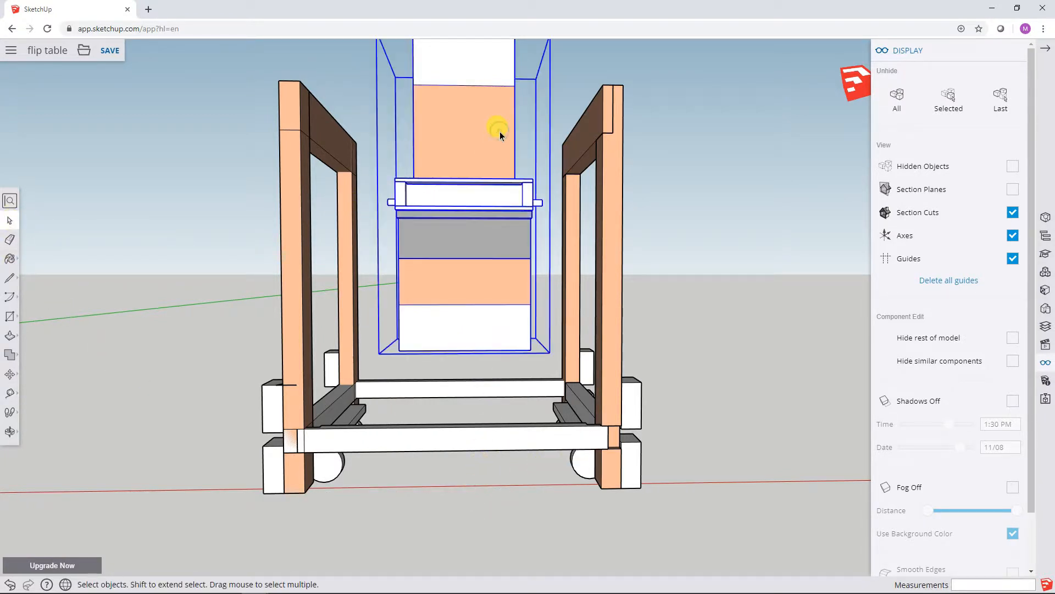
pyautogui.rightClick(496, 130)
pyautogui.click(539, 189)
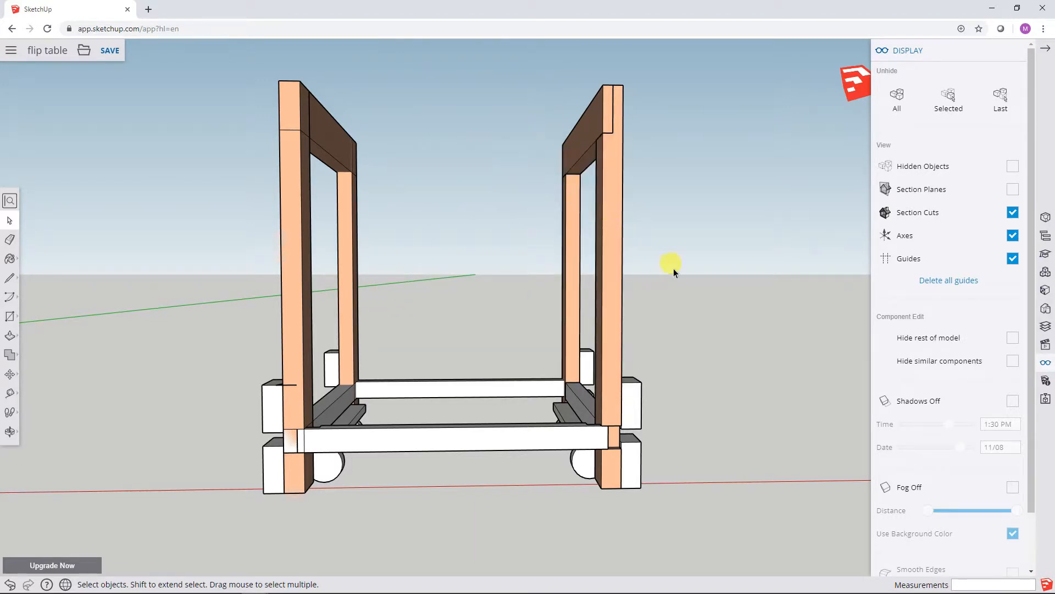
# Move the front lower stretcher about 1' 3 1/2" out in front of the base, clear of the legs.
pyautogui.press('o')
pyautogui.moveTo(702, 279); pyautogui.dragTo(470, 336)
pyautogui.press('space')
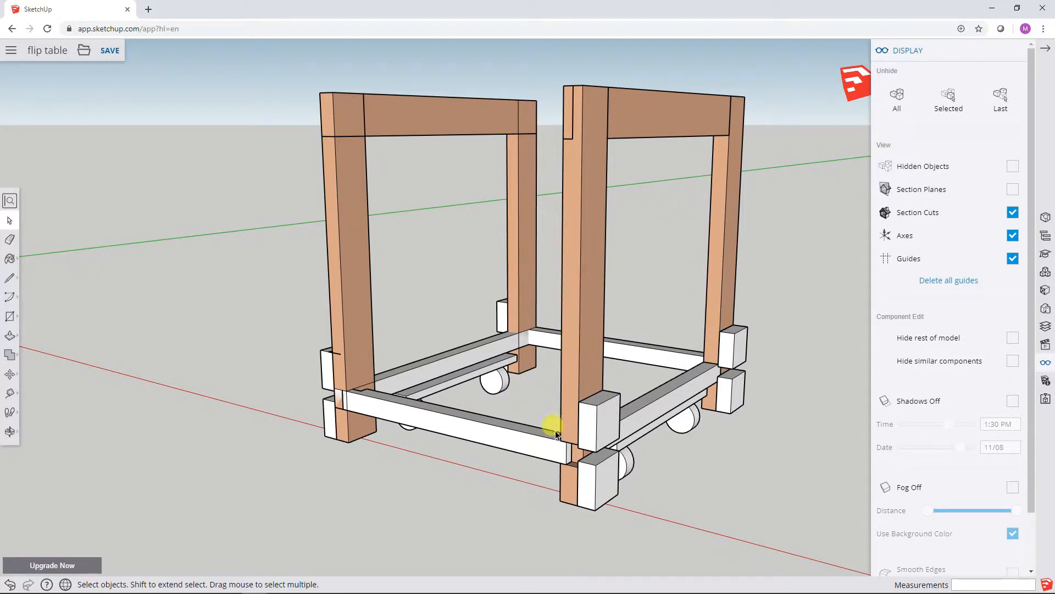
pyautogui.click(514, 443)
pyautogui.click(550, 457)
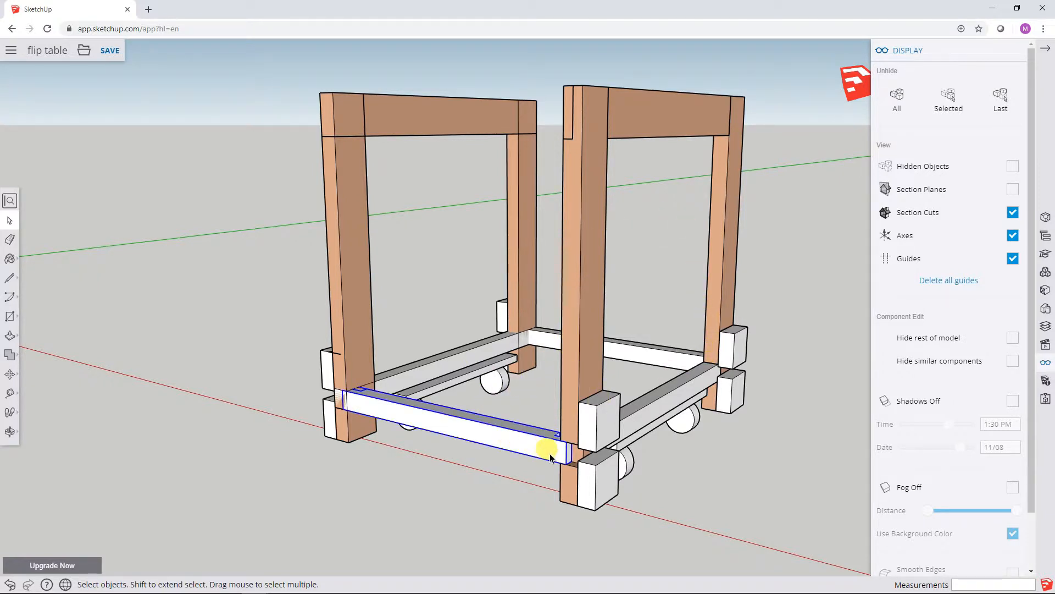
pyautogui.moveTo(419, 464); pyautogui.dragTo(299, 427, button='middle')
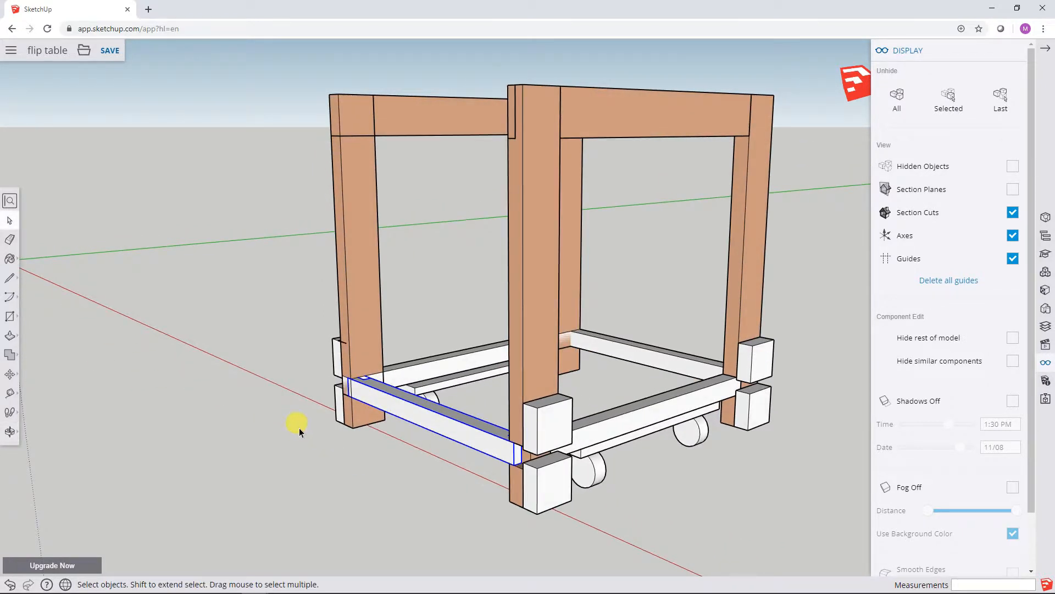
pyautogui.click(9, 376)
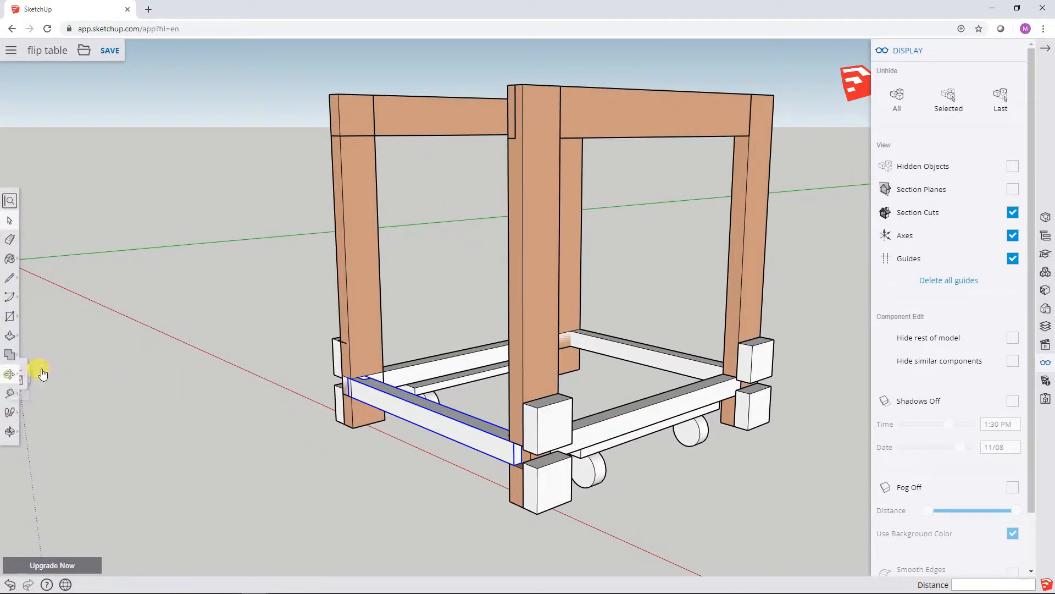
pyautogui.click(514, 465)
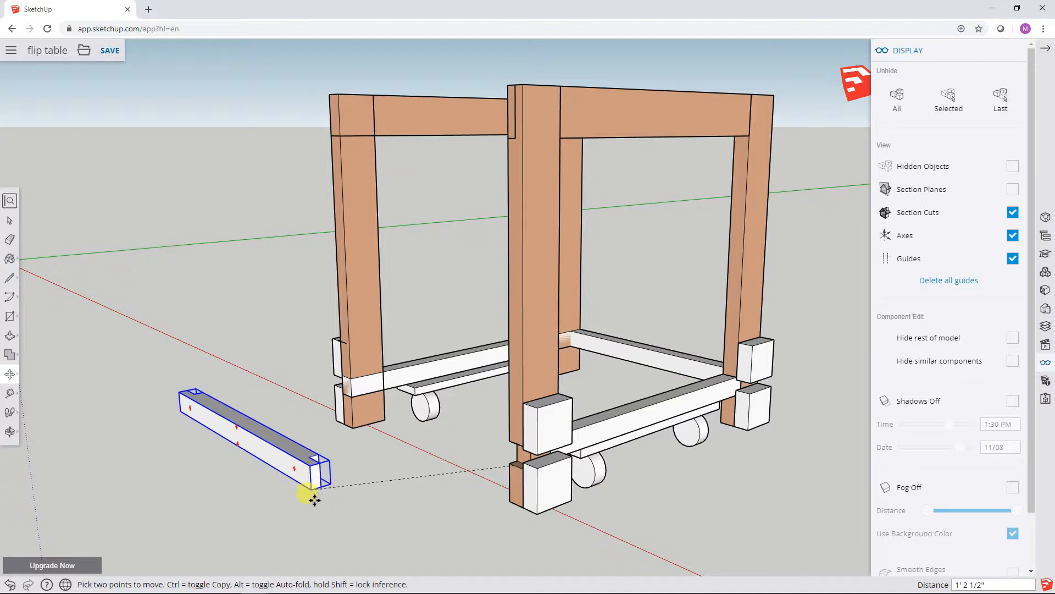
pyautogui.click(324, 525)
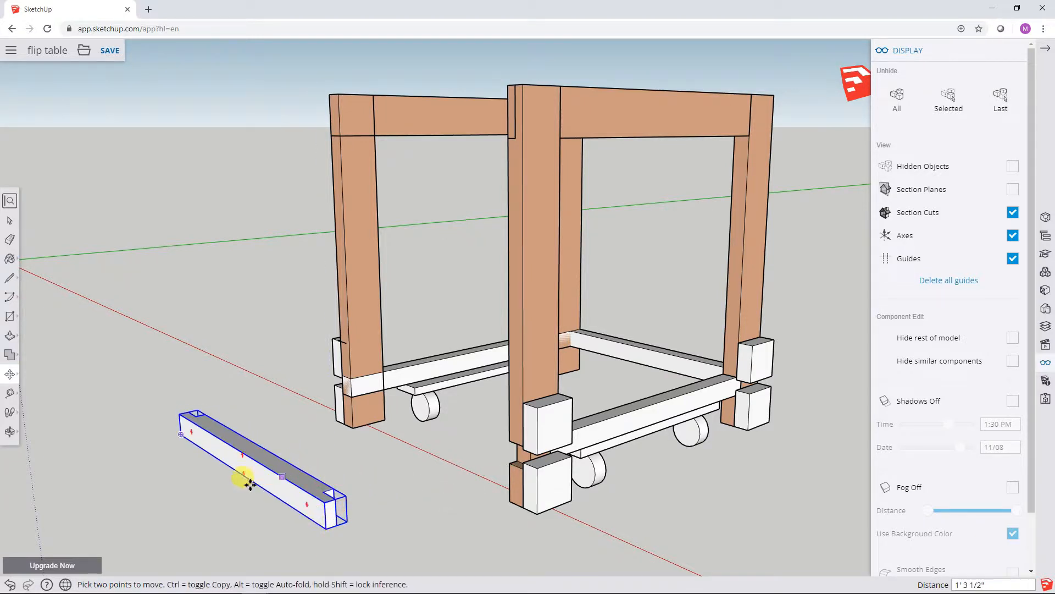
pyautogui.keyDown('shift'); pyautogui.moveTo(286, 452); pyautogui.dragTo(385, 346, button='middle'); pyautogui.keyUp('shift')
pyautogui.moveTo(501, 349); pyautogui.dragTo(431, 381, button='middle')
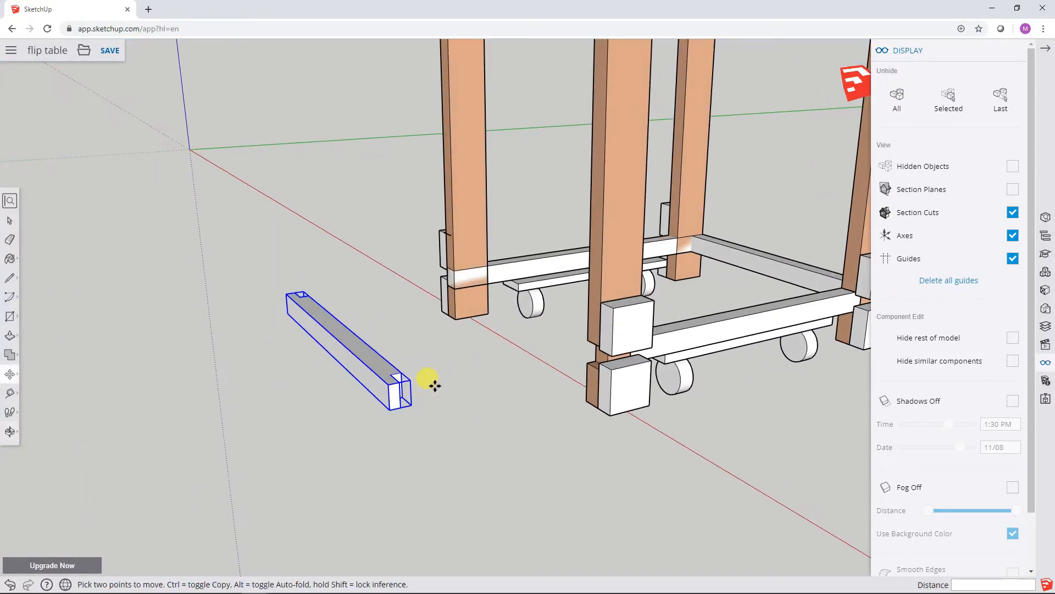
pyautogui.click(9, 221)
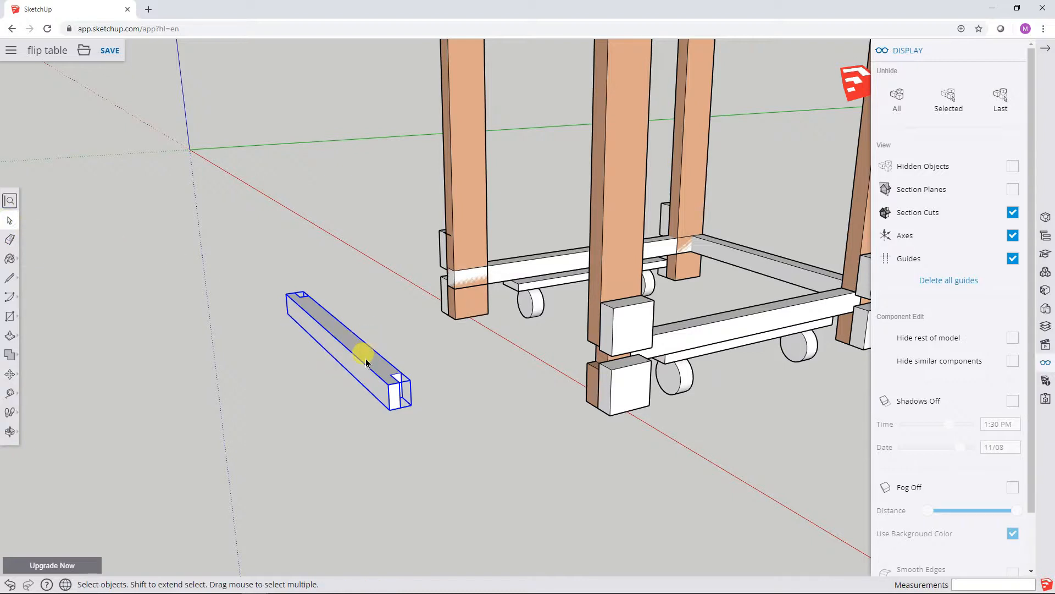
# Open the pulled-out lower stretcher's group and extend the projecting face of its notched end by 1" with Push/Pull.
pyautogui.click(416, 337)
pyautogui.scroll(5, 356, 379)
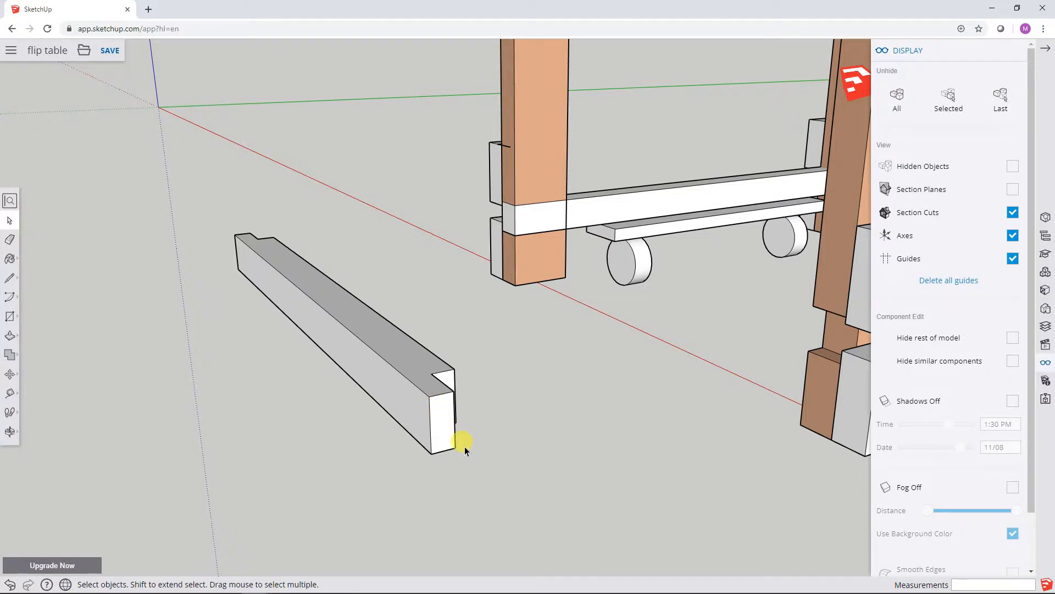
pyautogui.moveTo(467, 424); pyautogui.dragTo(431, 408, button='middle')
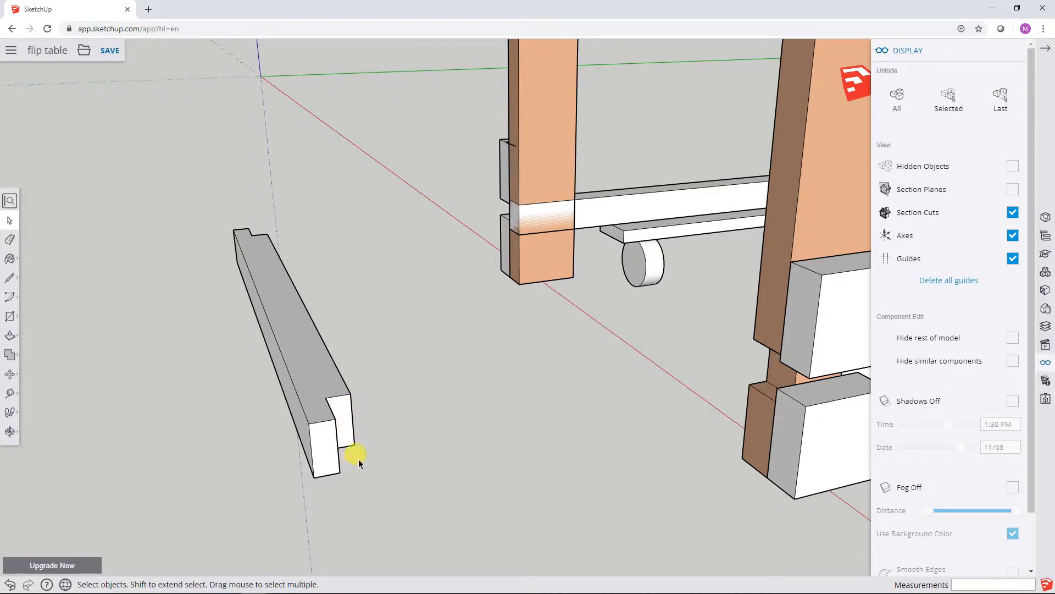
pyautogui.moveTo(250, 372); pyautogui.dragTo(733, 358, button='middle')
pyautogui.moveTo(808, 299); pyautogui.dragTo(744, 425, button='middle')
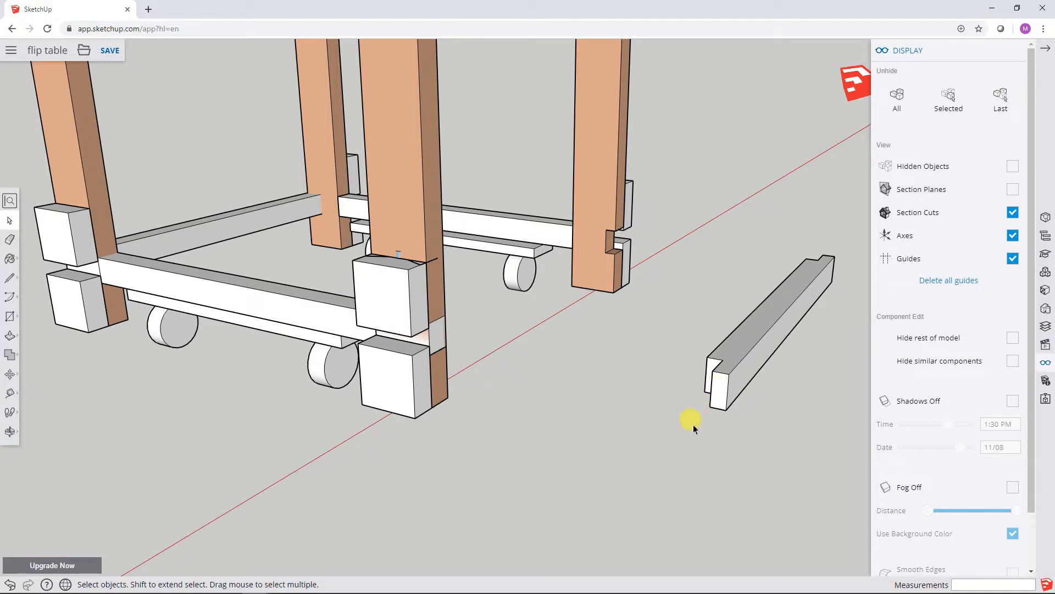
pyautogui.click(724, 393)
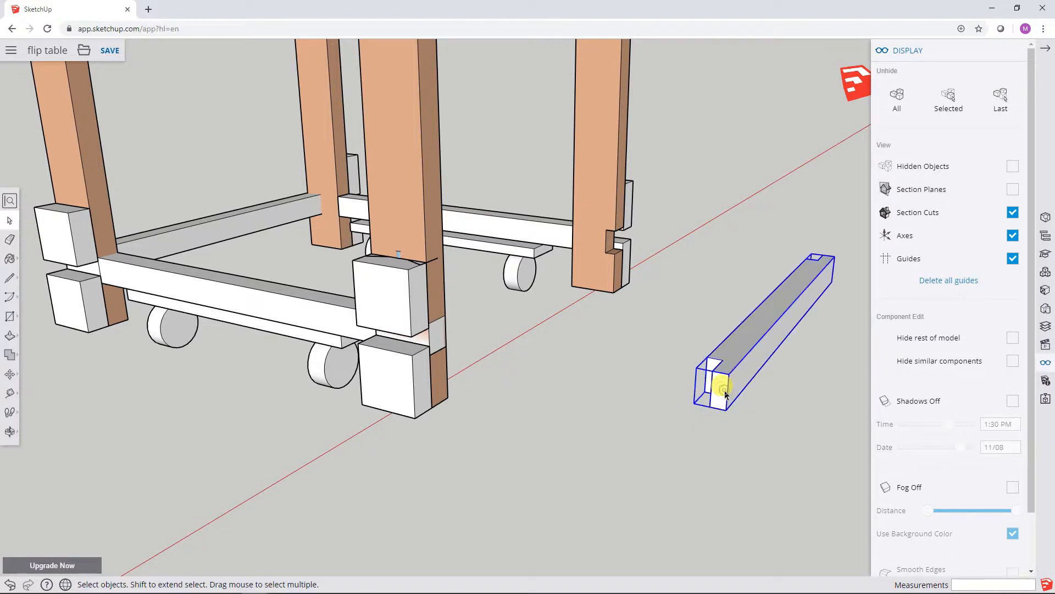
pyautogui.rightClick(747, 358)
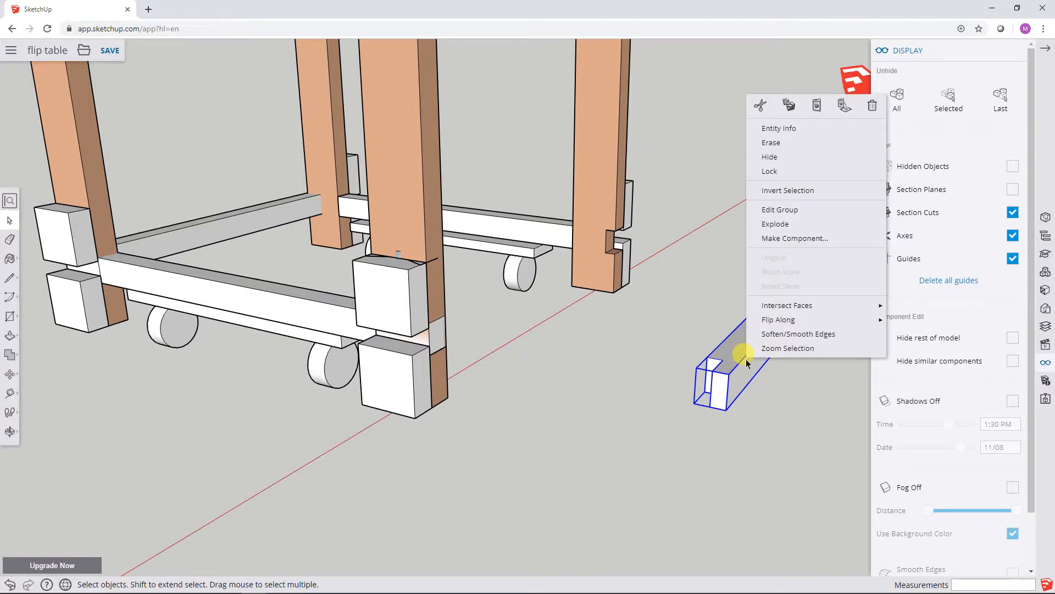
pyautogui.click(774, 213)
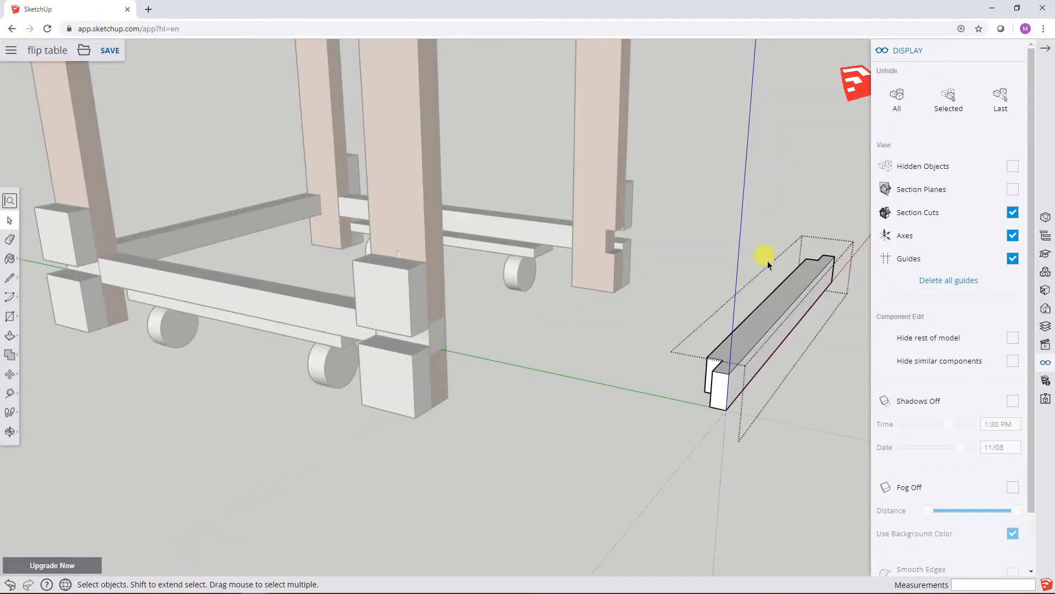
pyautogui.click(718, 393)
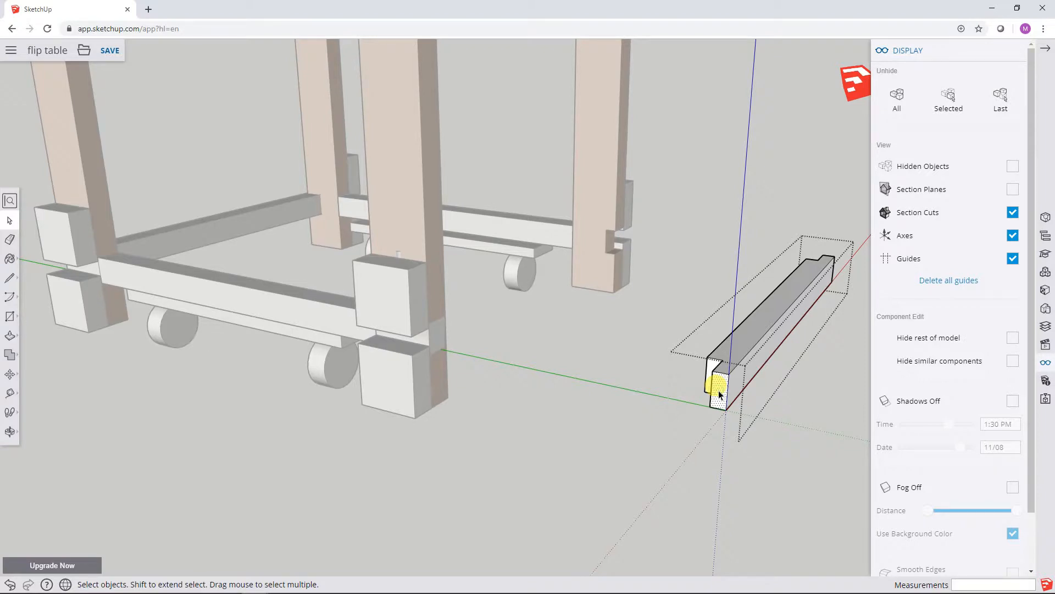
pyautogui.click(9, 338)
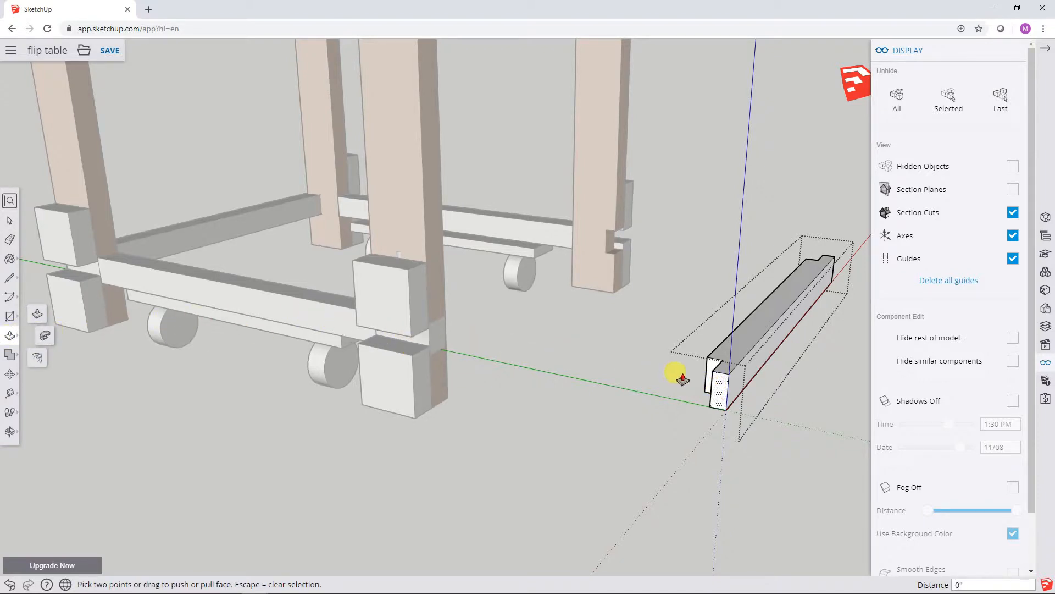
pyautogui.click(718, 392)
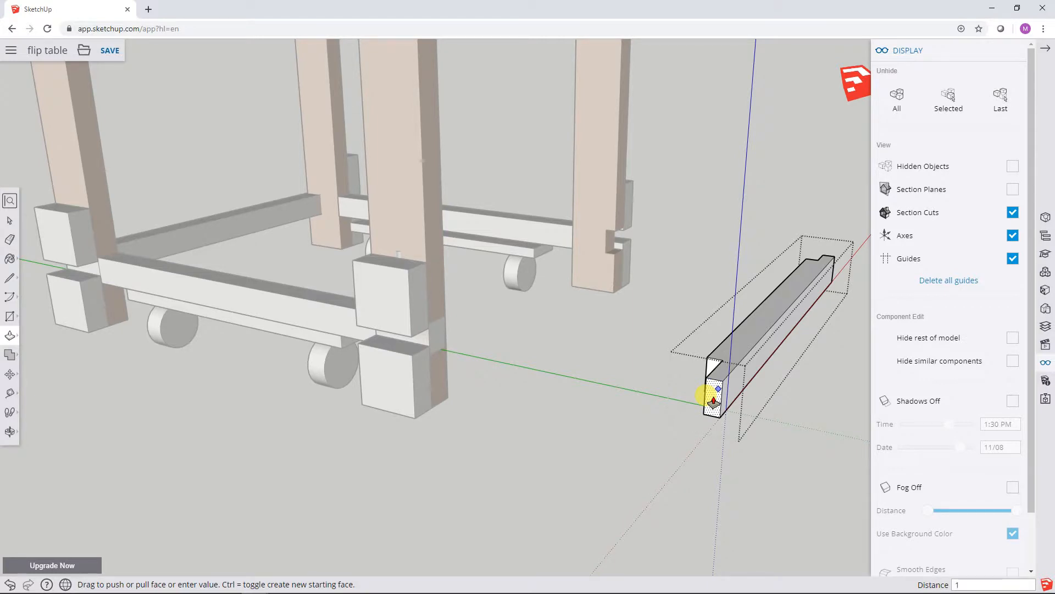
pyautogui.write('"')
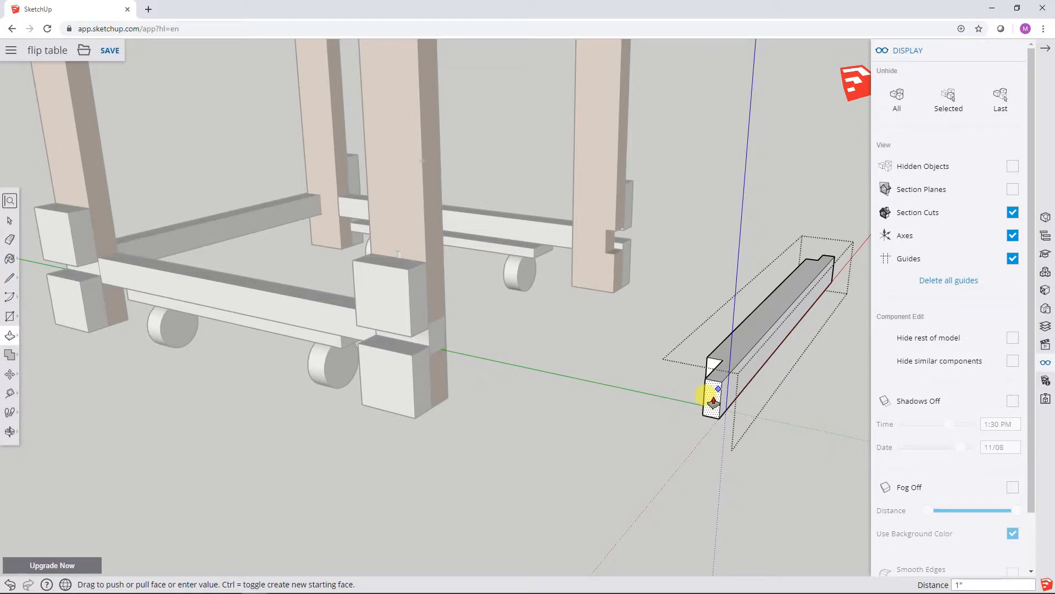
pyautogui.moveTo(599, 340); pyautogui.dragTo(702, 379, button='middle')
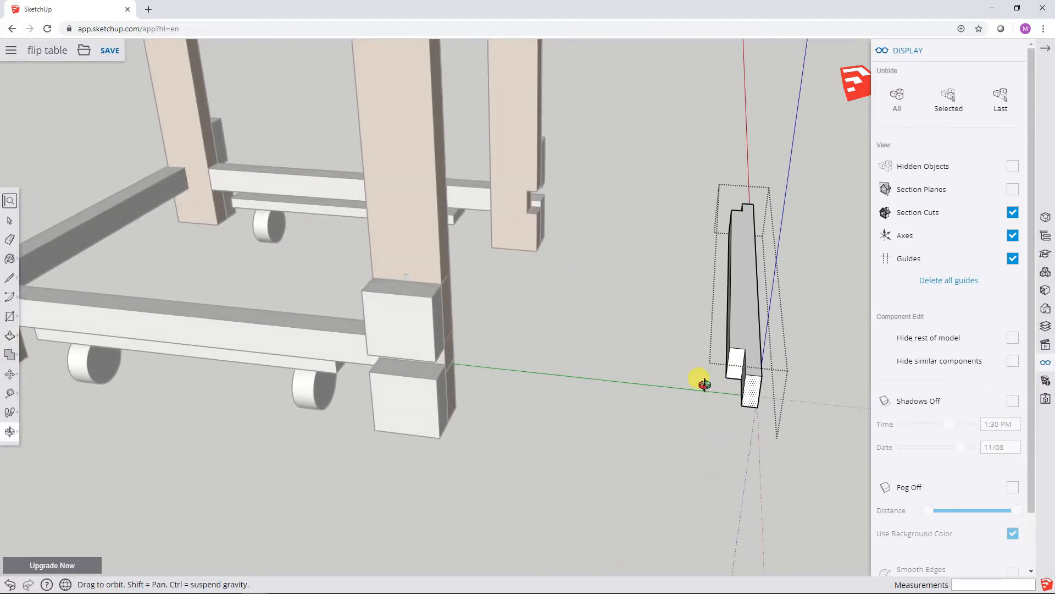
pyautogui.click(735, 374)
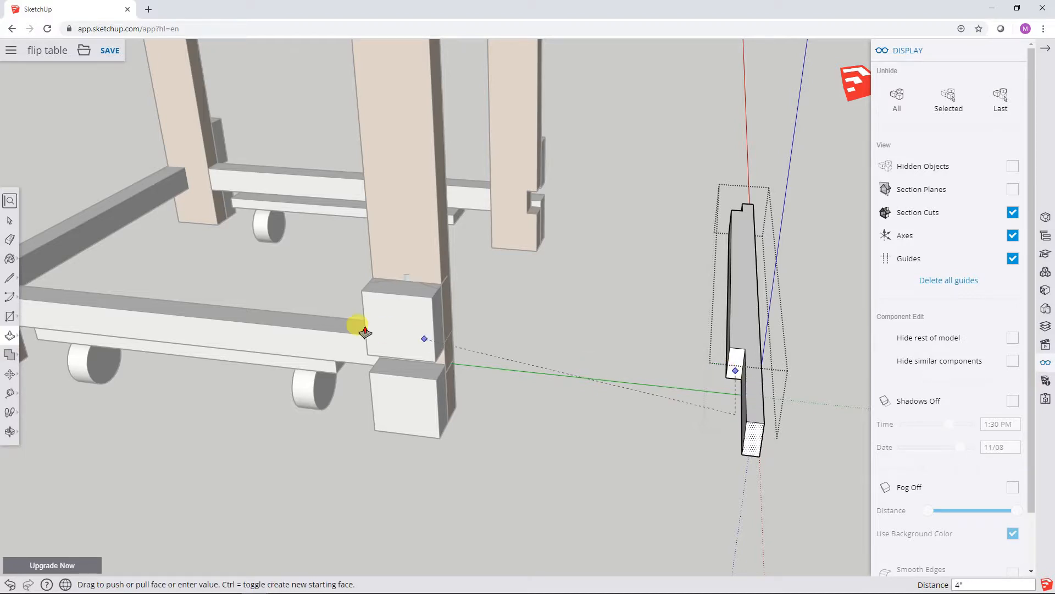
pyautogui.click(472, 337)
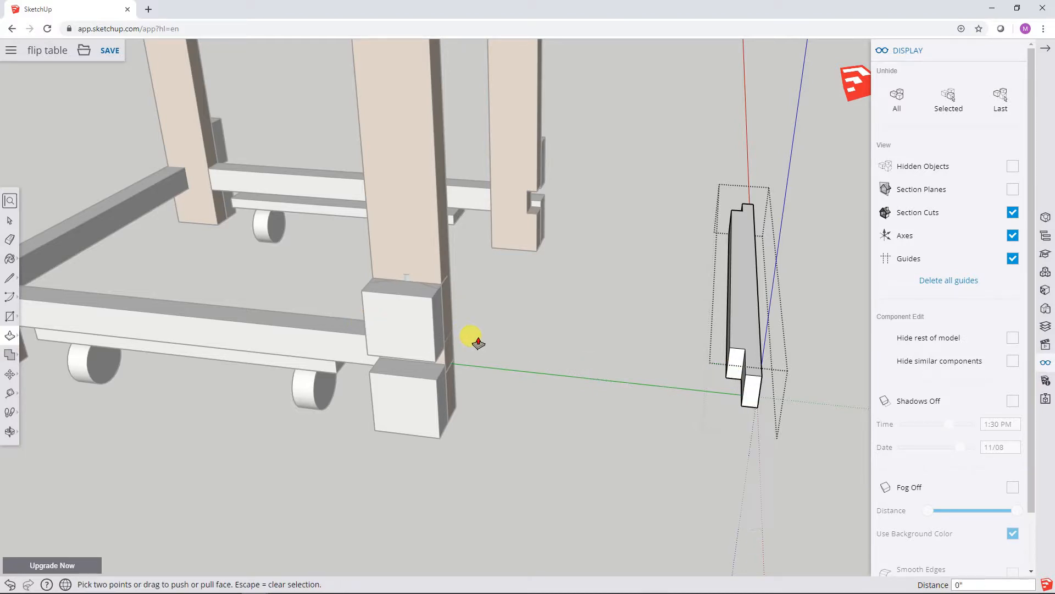
pyautogui.click(9, 220)
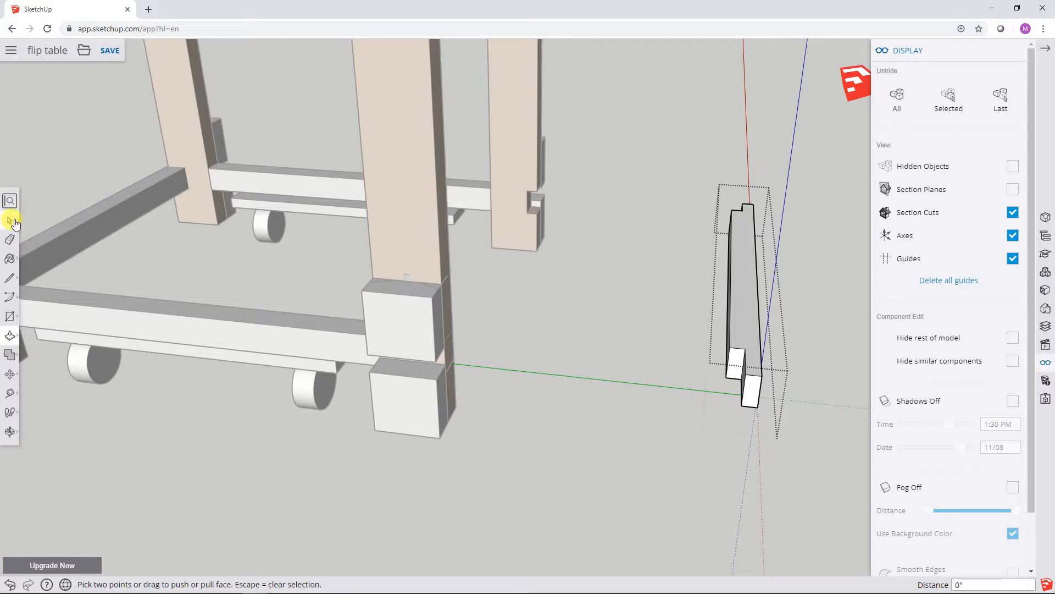
pyautogui.click(712, 364)
# Open the stretcher's group and pull the recessed shoulder face at the same end out 1".
pyautogui.click(732, 361)
pyautogui.rightClick(733, 361)
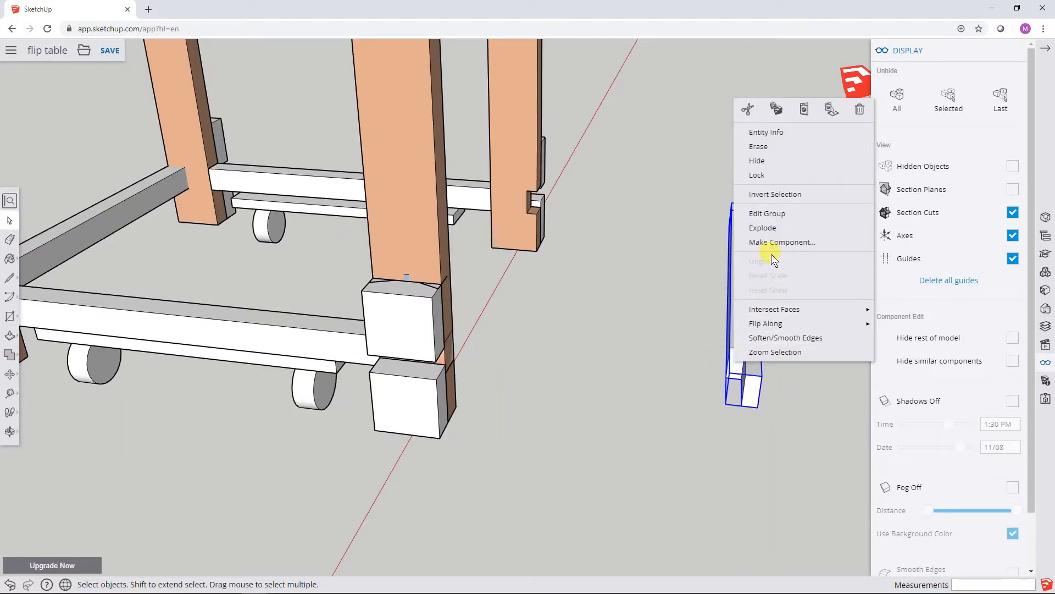
pyautogui.click(763, 214)
pyautogui.click(740, 364)
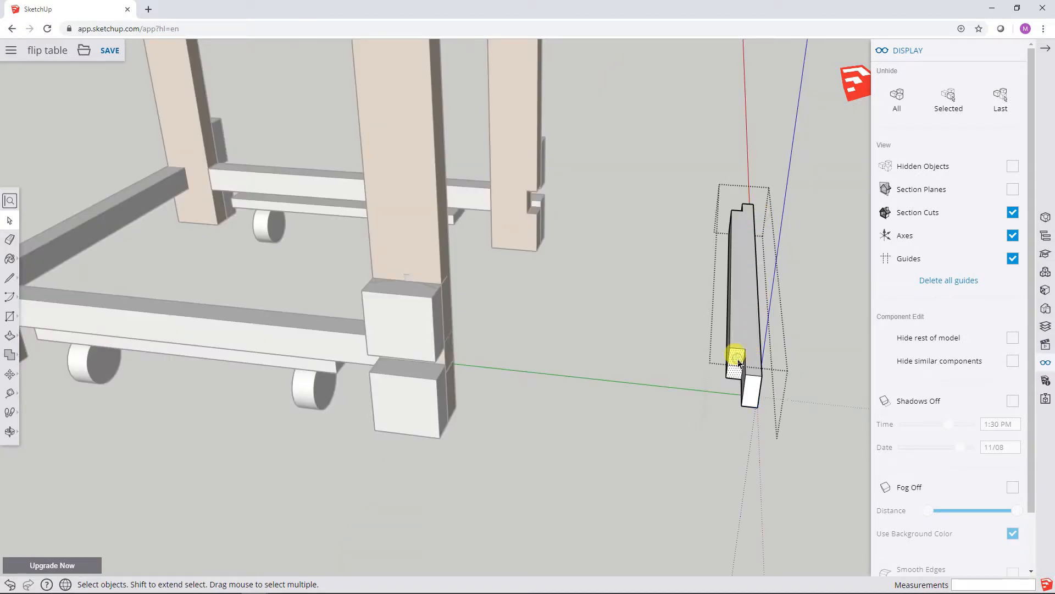
pyautogui.click(10, 335)
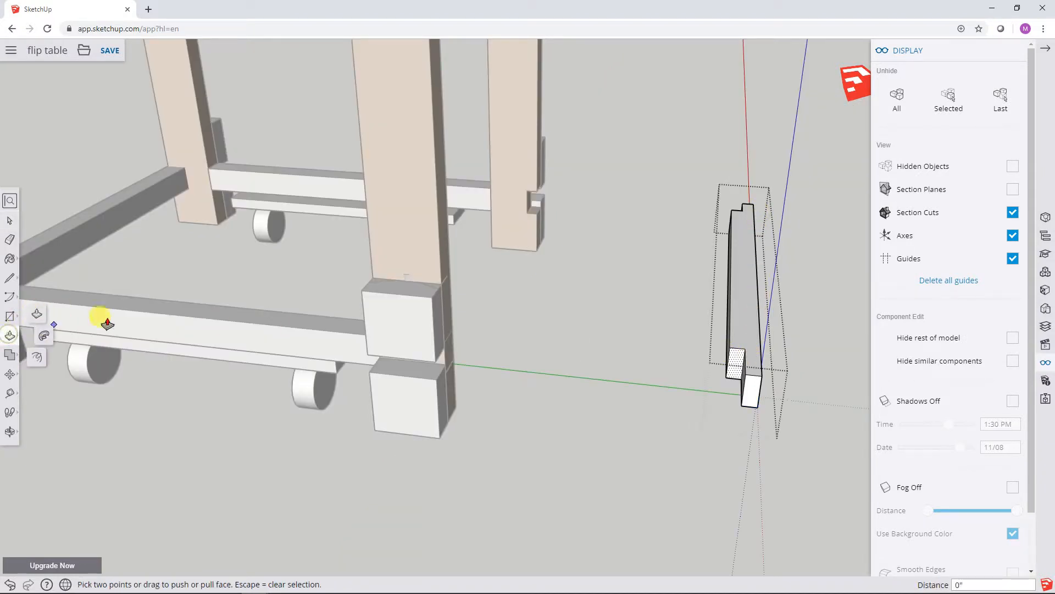
pyautogui.click(737, 360)
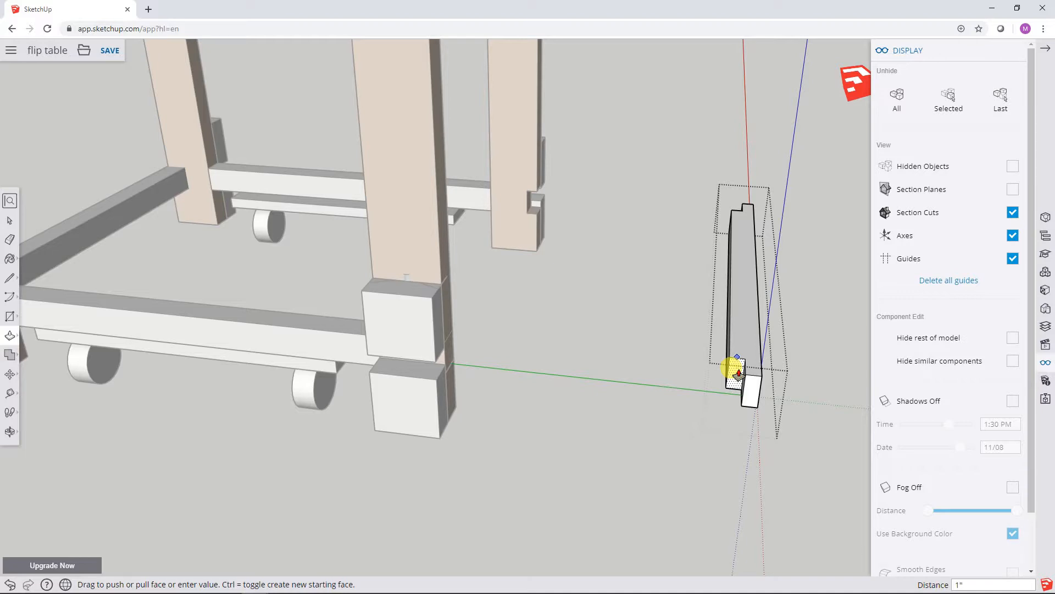
pyautogui.press('Escape')
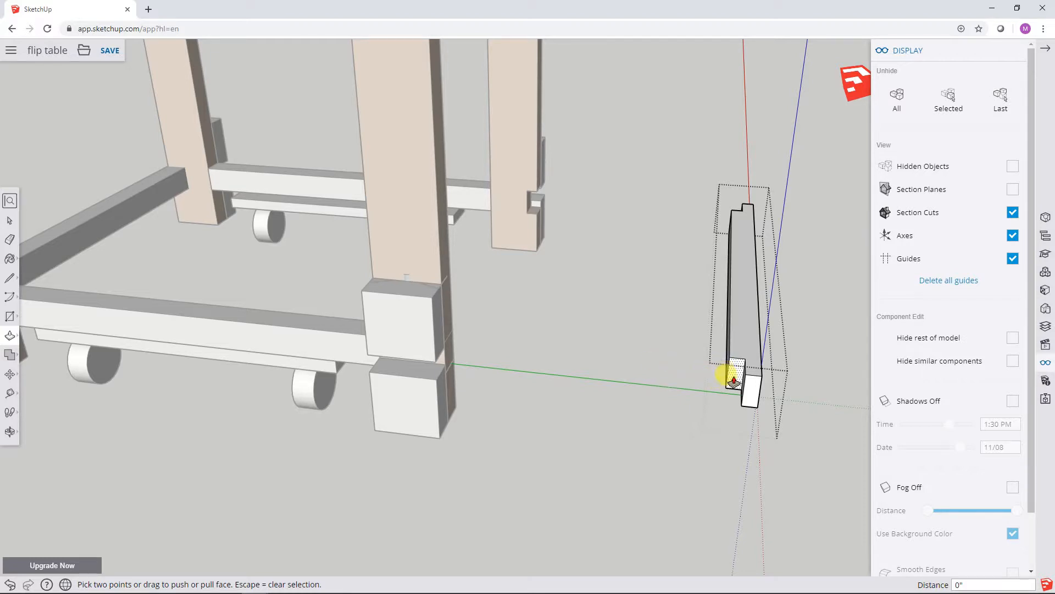
# Extend both the projecting and recessed faces at the stretcher's opposite end by 1", and leave the group.
pyautogui.moveTo(682, 368); pyautogui.dragTo(336, 413, button='middle')
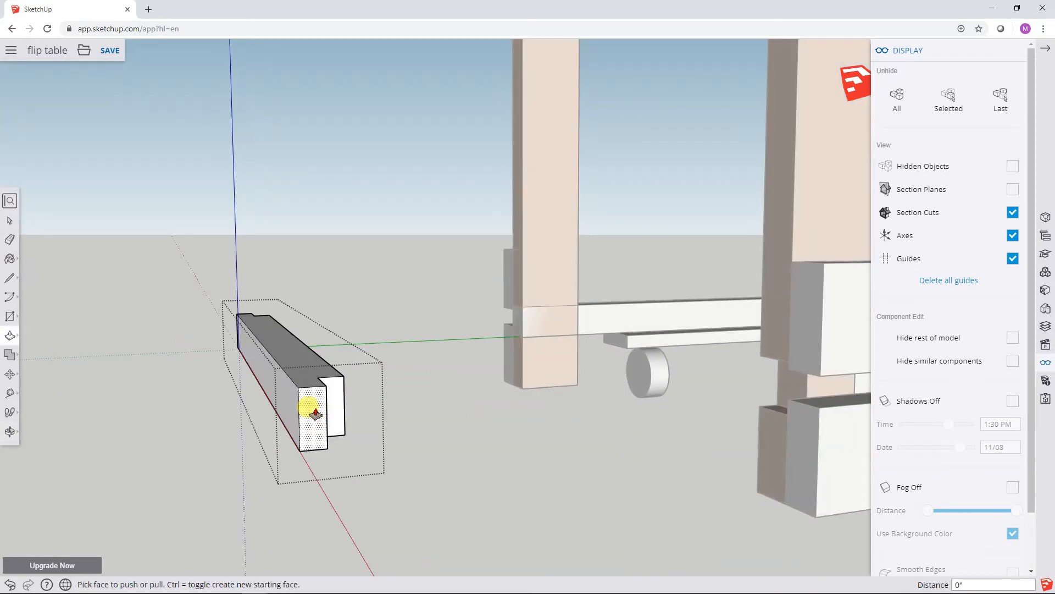
pyautogui.click(318, 411)
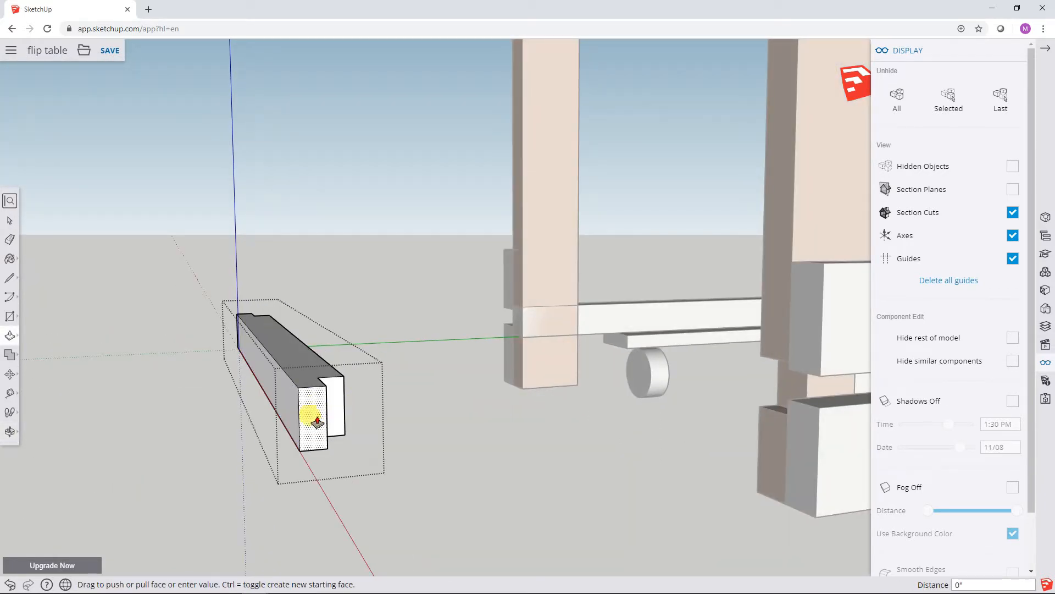
pyautogui.moveTo(302, 413); pyautogui.dragTo(313, 468, button='middle')
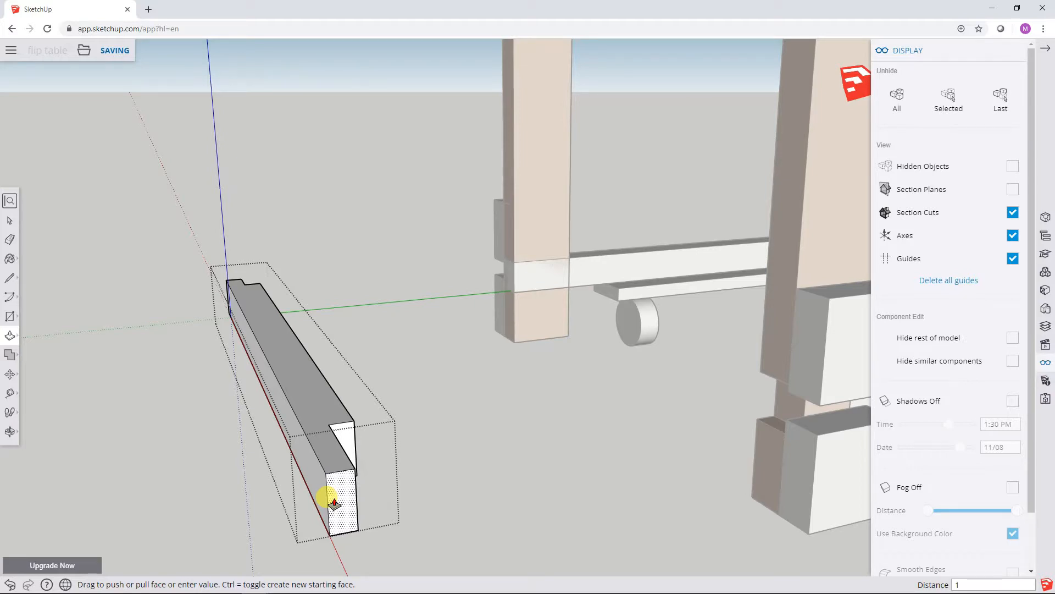
pyautogui.write('"')
pyautogui.press('Return')
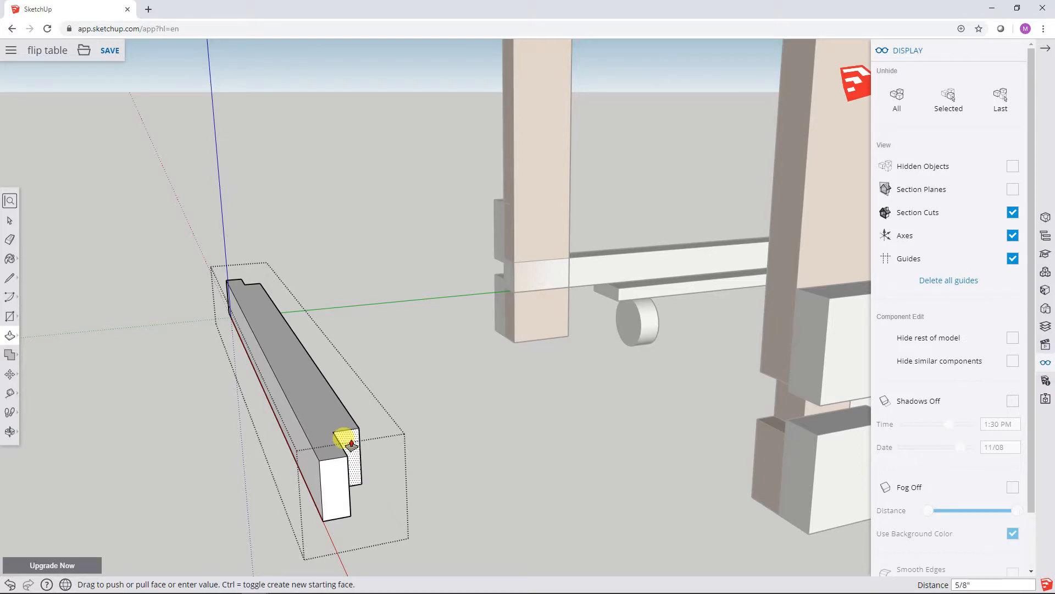
pyautogui.write('"')
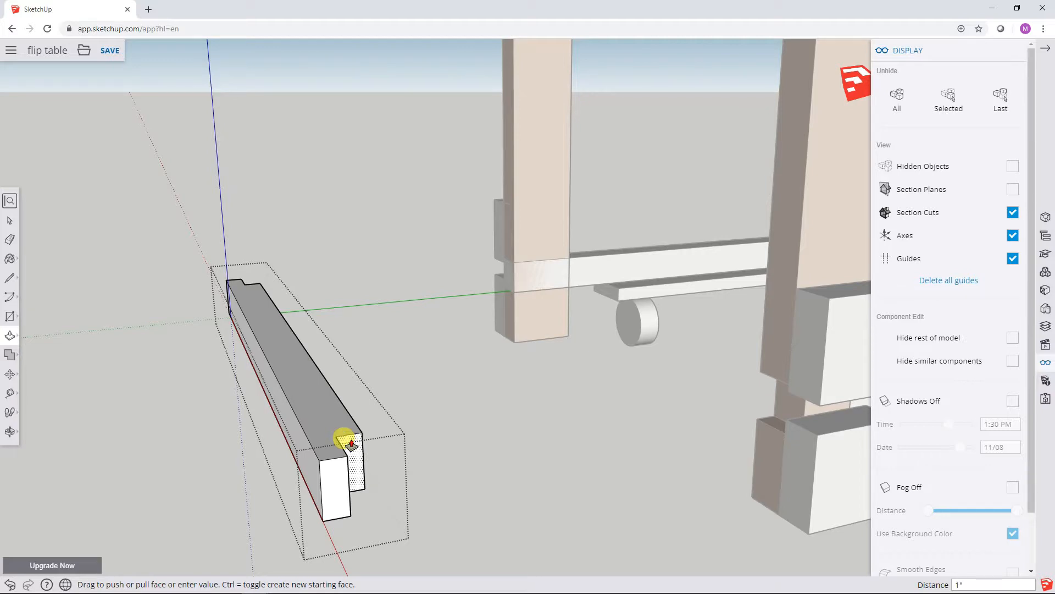
pyautogui.press('Return')
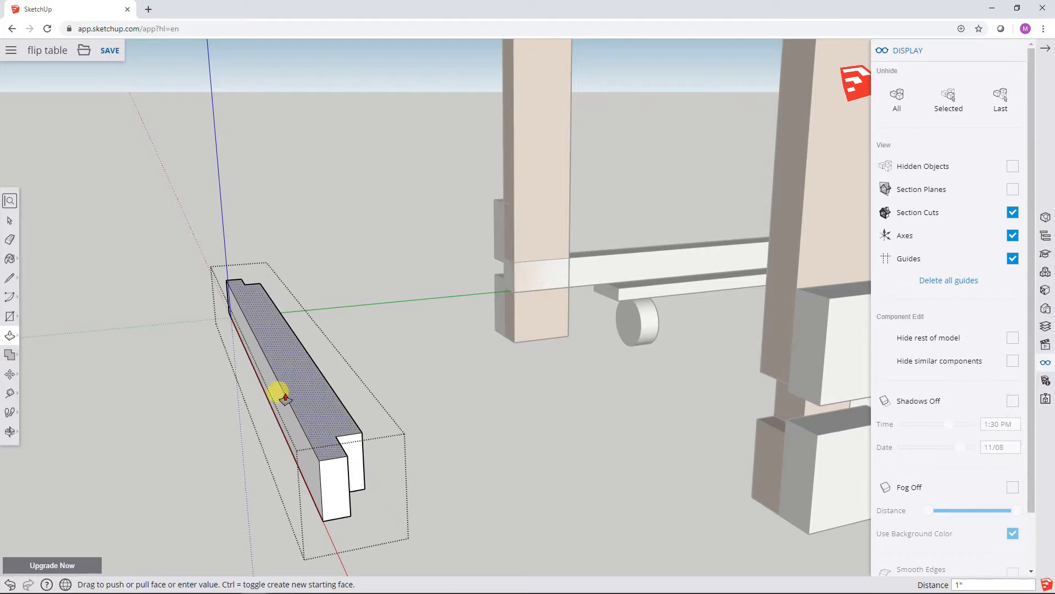
pyautogui.click(11, 220)
pyautogui.click(140, 334)
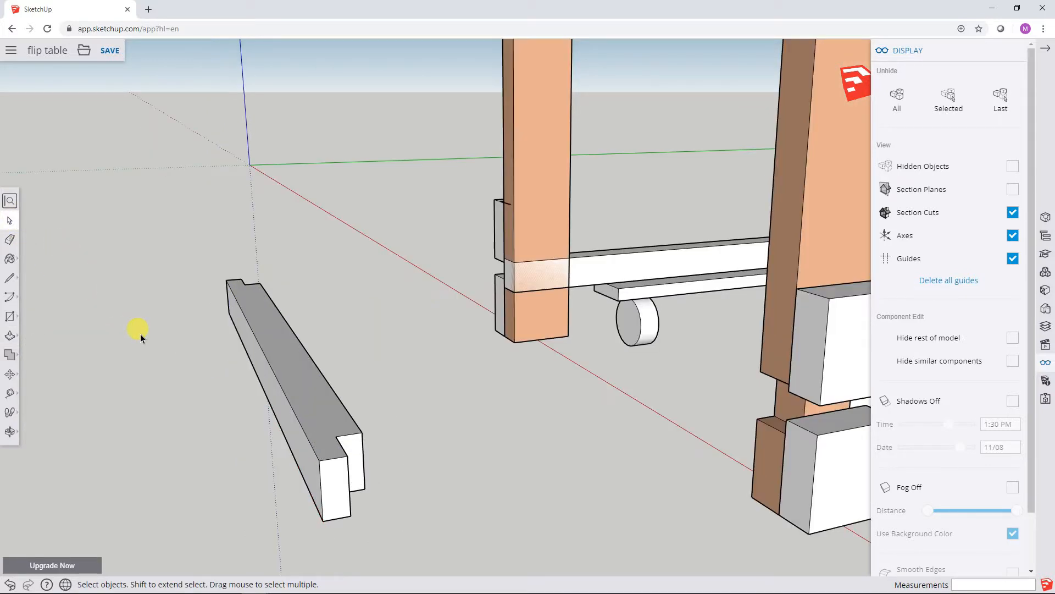
pyautogui.moveTo(237, 413); pyautogui.dragTo(288, 424, button='middle')
pyautogui.click(308, 415)
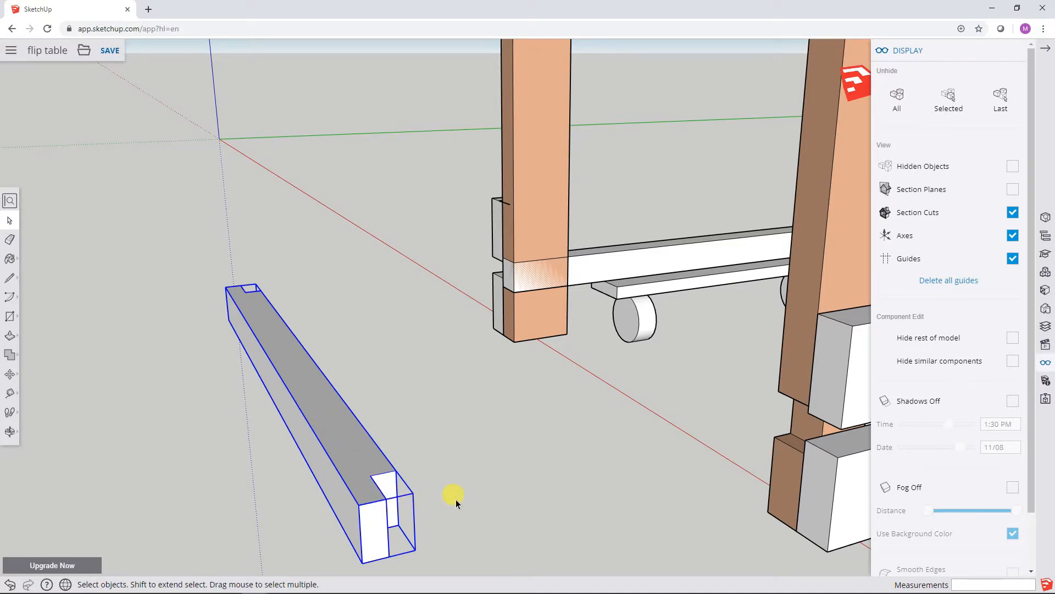
# Hide the near end frame group.
pyautogui.moveTo(593, 485); pyautogui.dragTo(482, 463, button='middle')
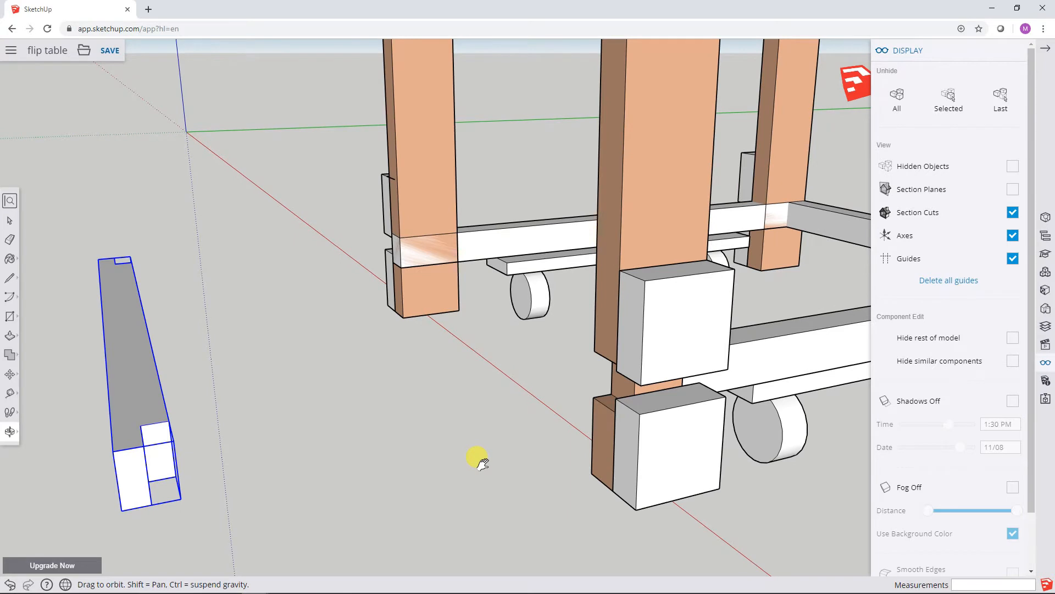
pyautogui.rightClick(649, 479)
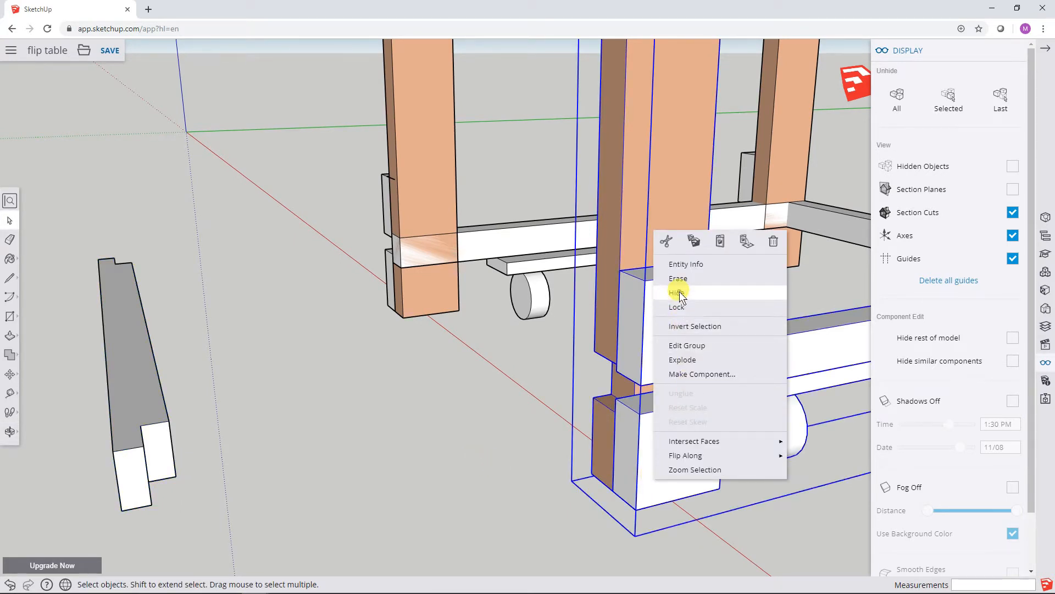
pyautogui.click(681, 293)
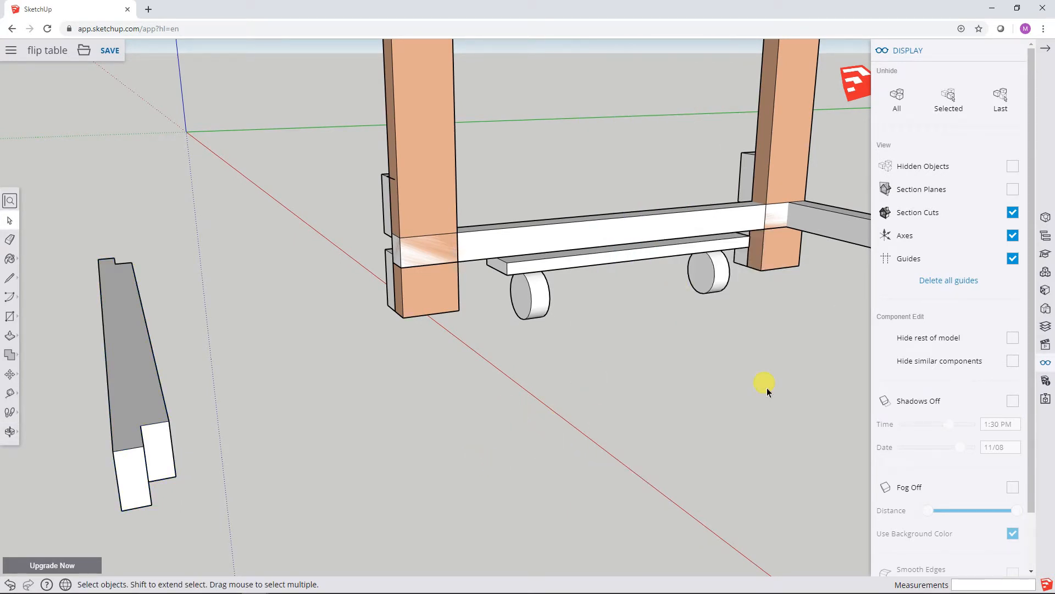
# Turn on the display of hidden objects and unhide the near end frame group.
pyautogui.click(1013, 166)
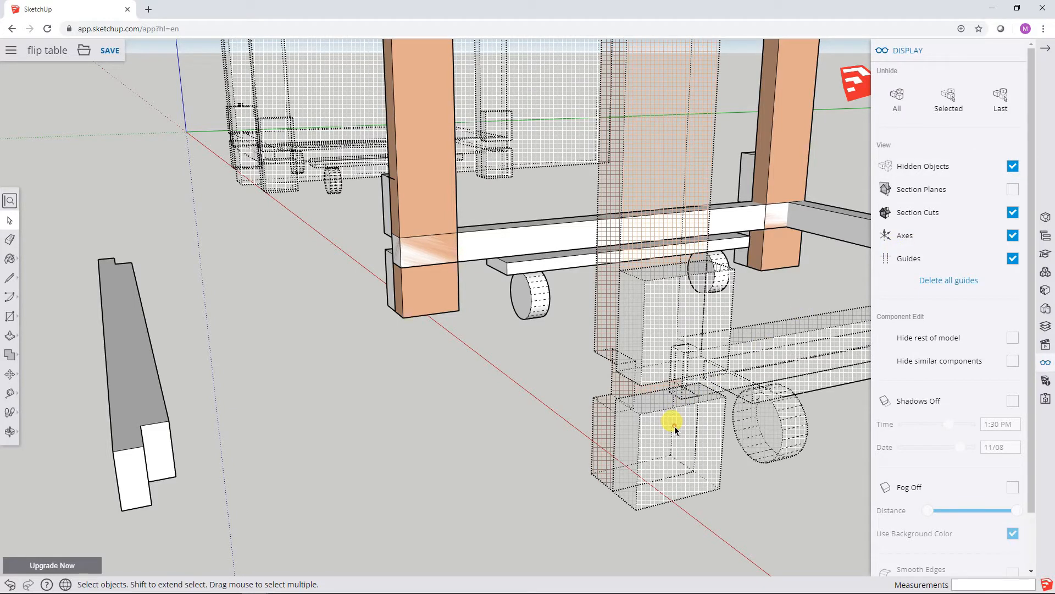
pyautogui.rightClick(674, 426)
pyautogui.click(723, 239)
pyautogui.click(598, 390)
pyautogui.click(665, 454)
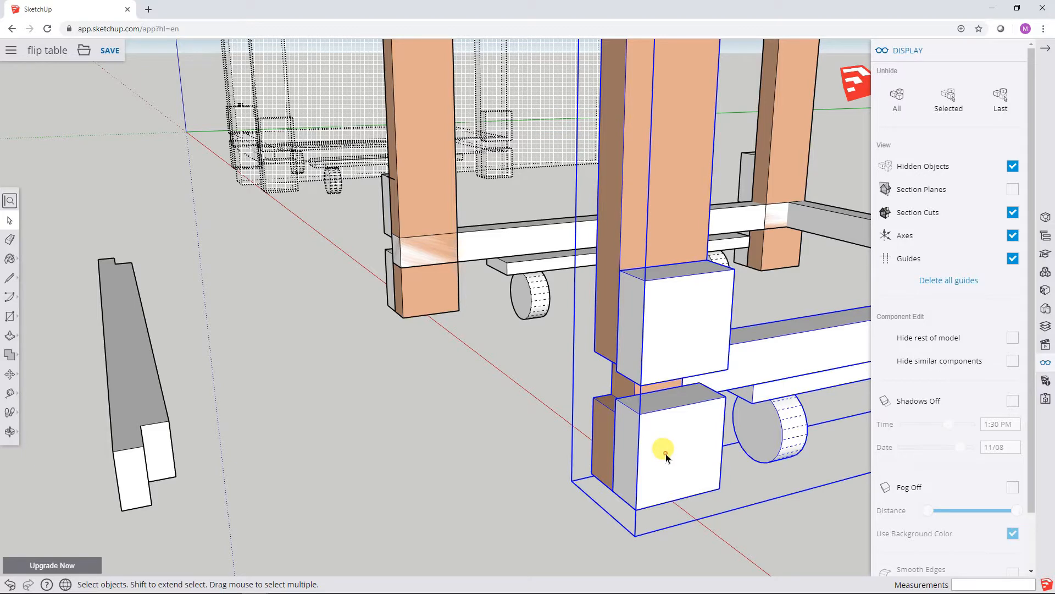
pyautogui.rightClick(665, 453)
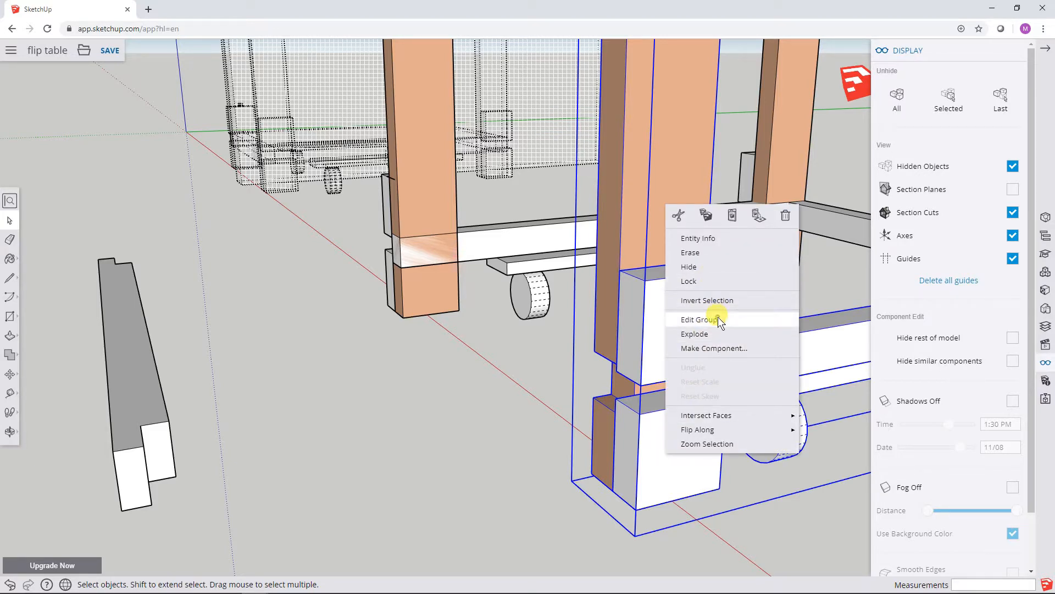
pyautogui.click(718, 319)
pyautogui.click(579, 447)
# Open the near end frame group for editing and hide the lower block on its front leg.
pyautogui.click(661, 453)
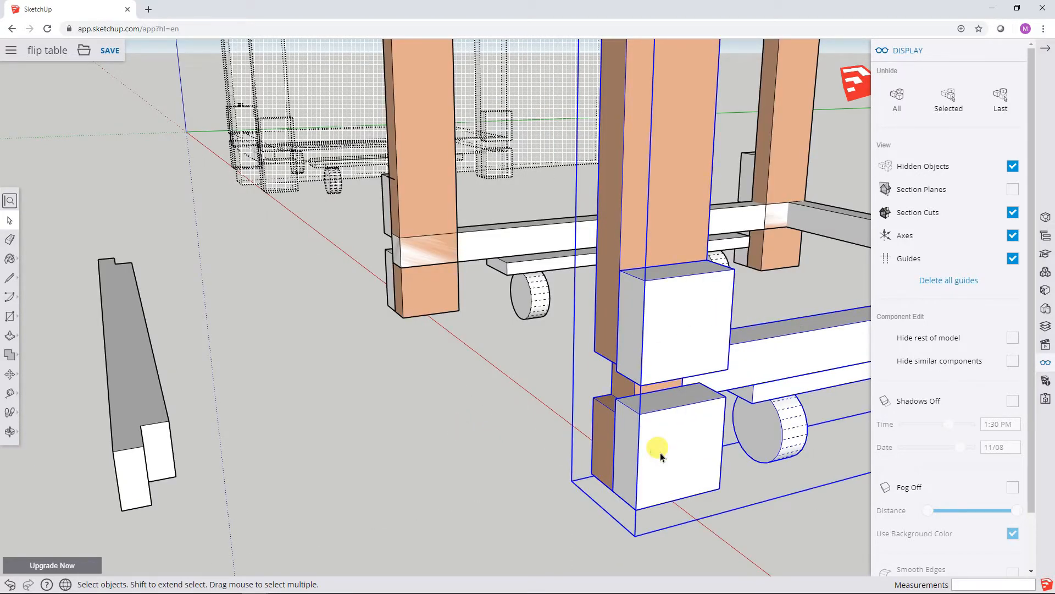
pyautogui.rightClick(684, 441)
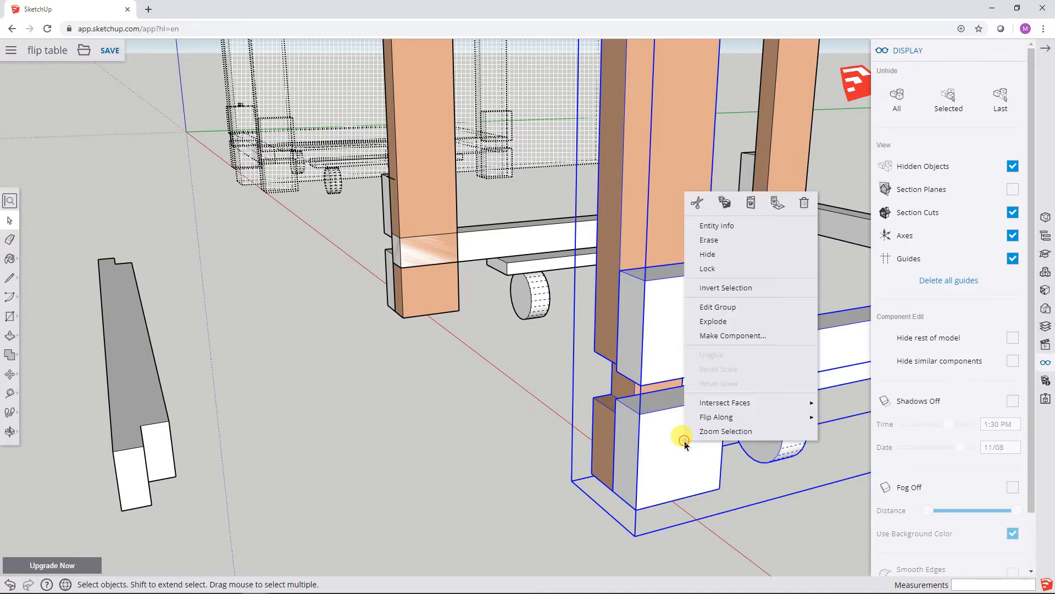
pyautogui.click(727, 306)
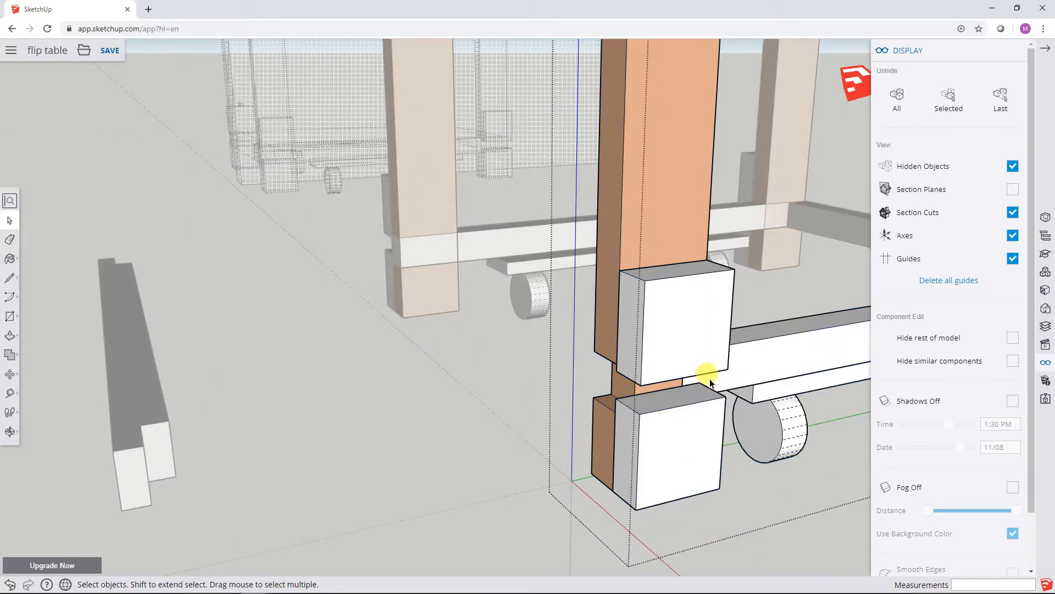
pyautogui.click(684, 454)
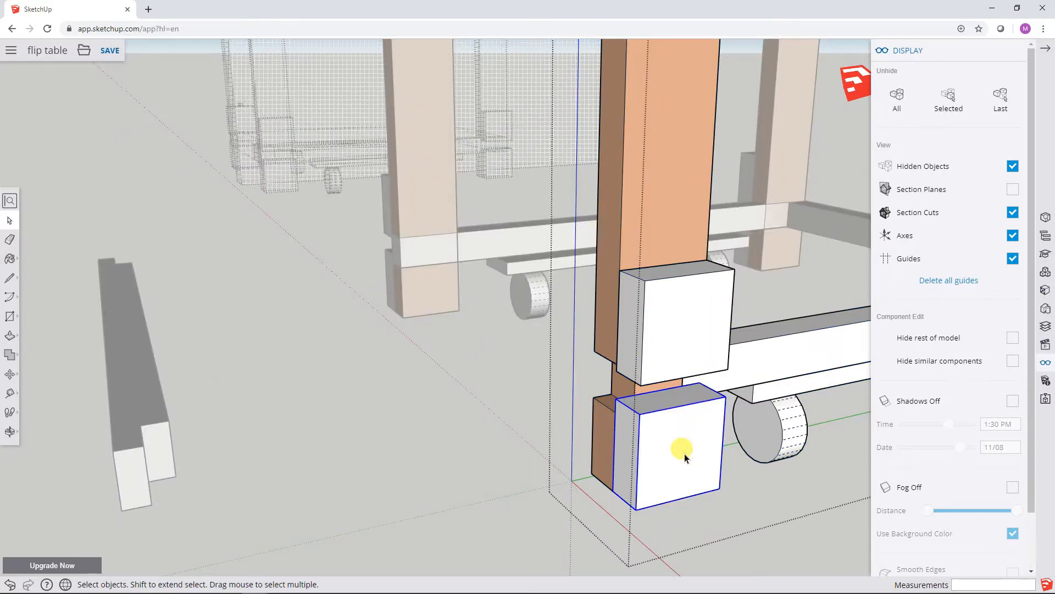
pyautogui.rightClick(685, 454)
pyautogui.click(717, 250)
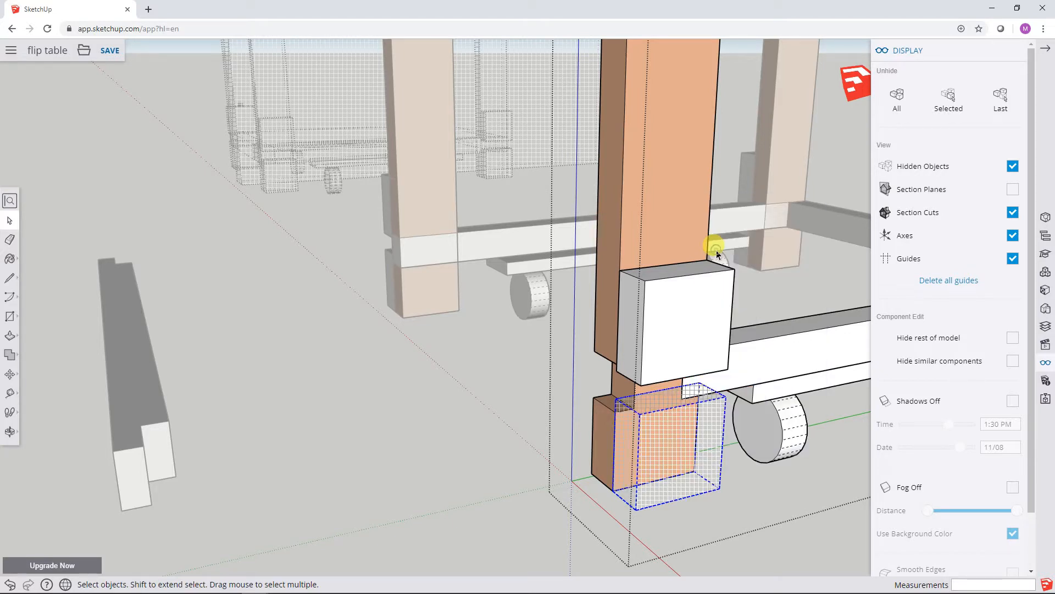
# Hide the upper block on the same leg, turn off the display of hidden objects, and leave the group.
pyautogui.click(677, 312)
pyautogui.rightClick(678, 316)
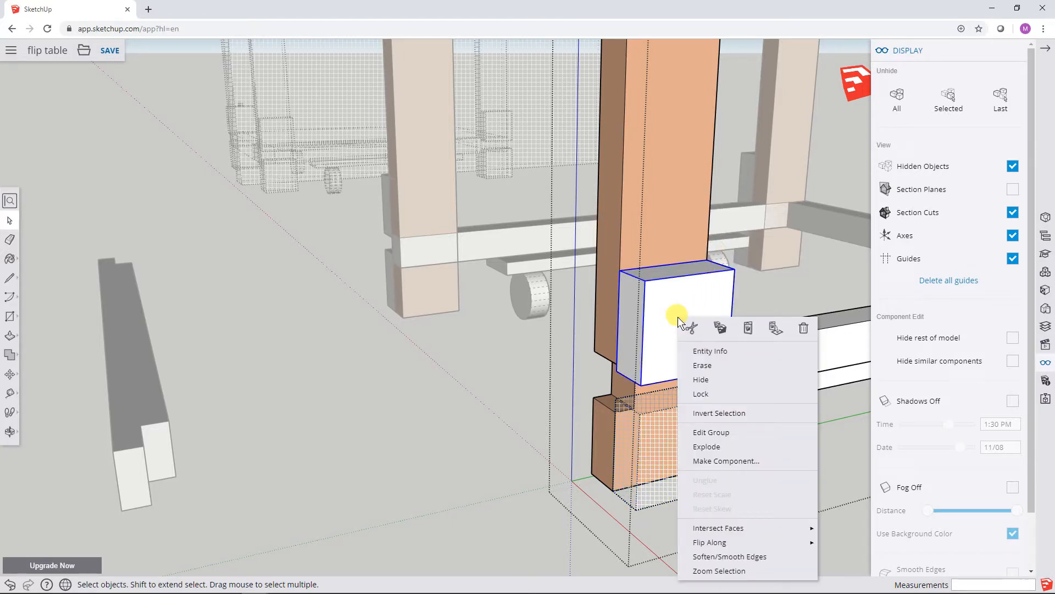
pyautogui.click(722, 381)
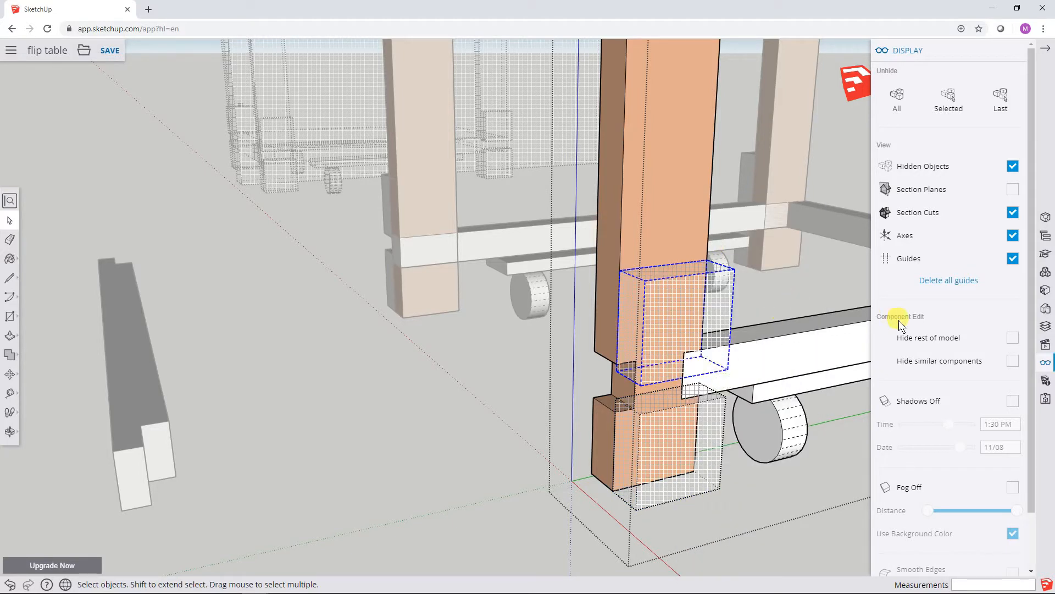
pyautogui.click(1013, 167)
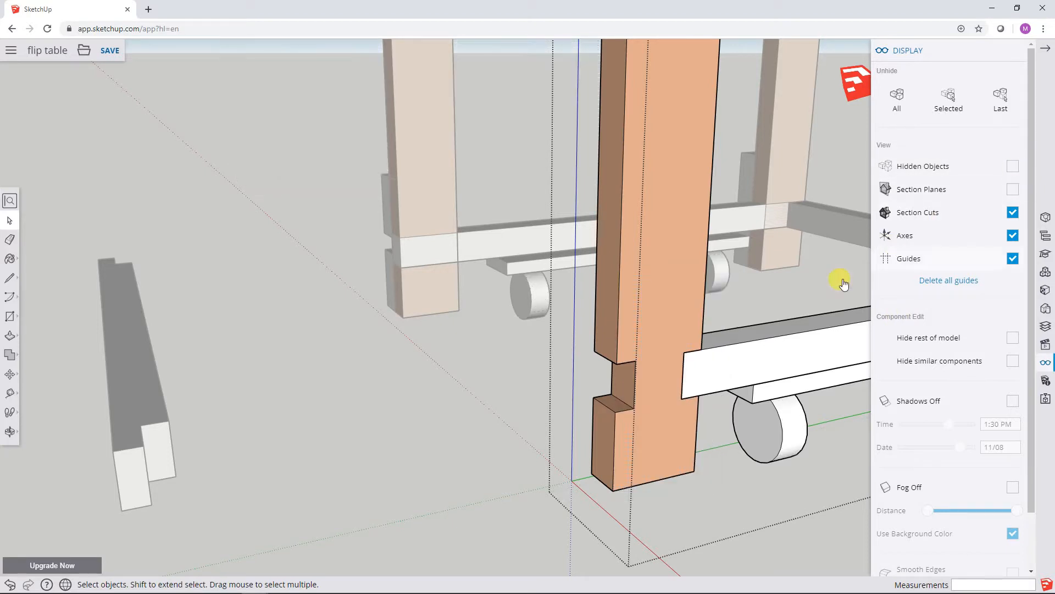
pyautogui.click(116, 368)
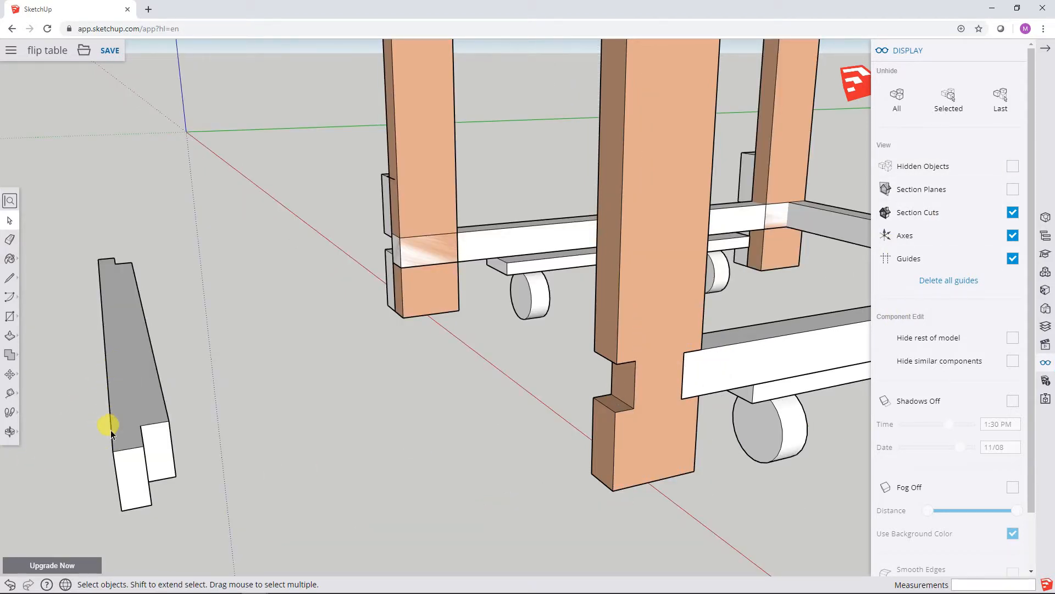
# Move the detached lower stretcher by its end corner onto the upper corner of the near leg's notch.
pyautogui.click(134, 404)
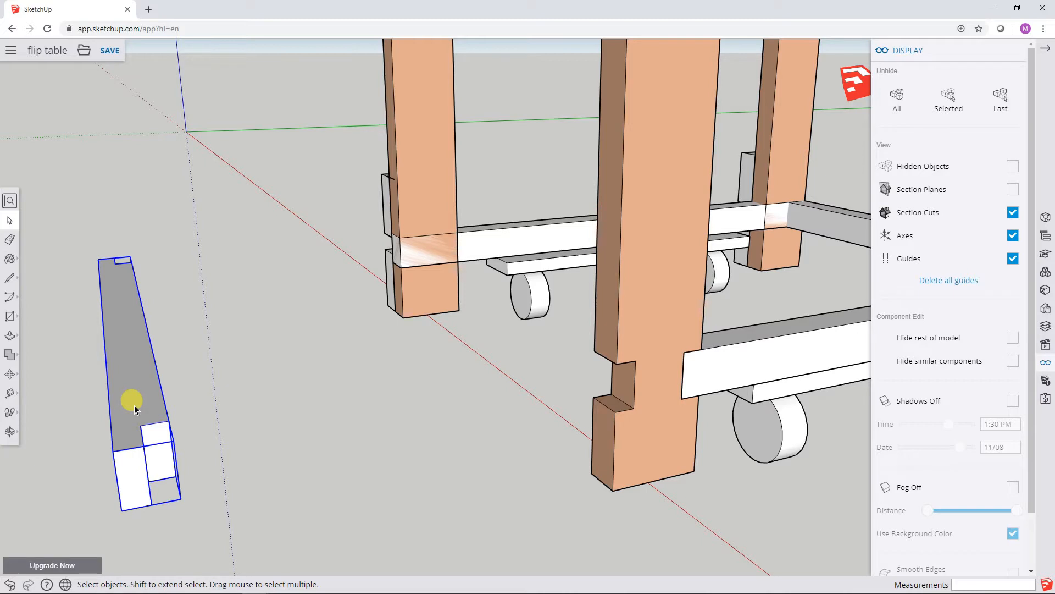
pyautogui.click(10, 374)
pyautogui.click(110, 450)
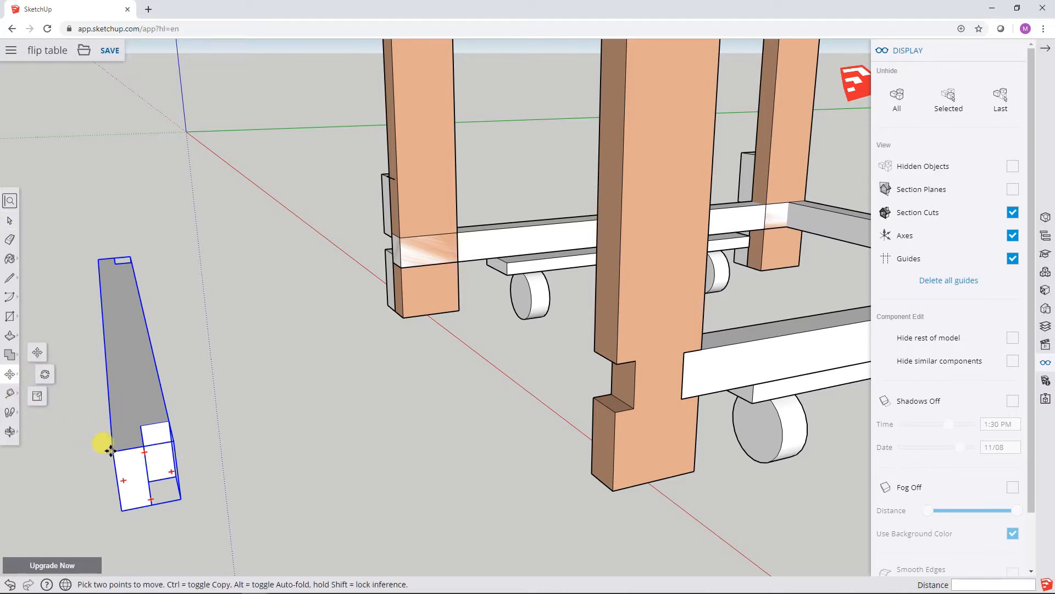
pyautogui.click(614, 363)
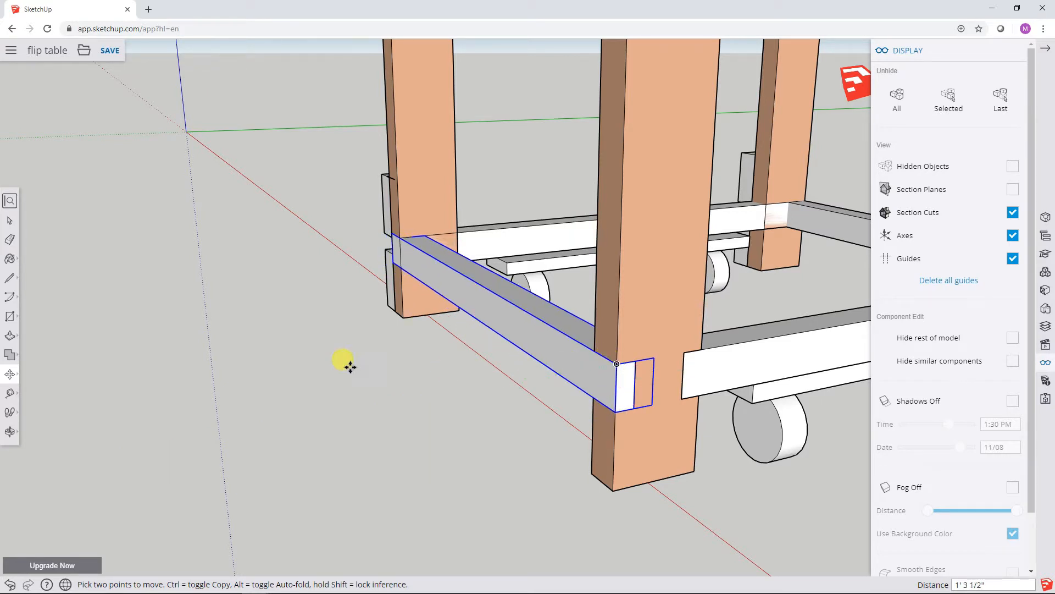
pyautogui.click(9, 221)
# Examine the stretcher's fit in the leg notches at both ends from several angles.
pyautogui.moveTo(316, 370); pyautogui.dragTo(373, 420, button='middle')
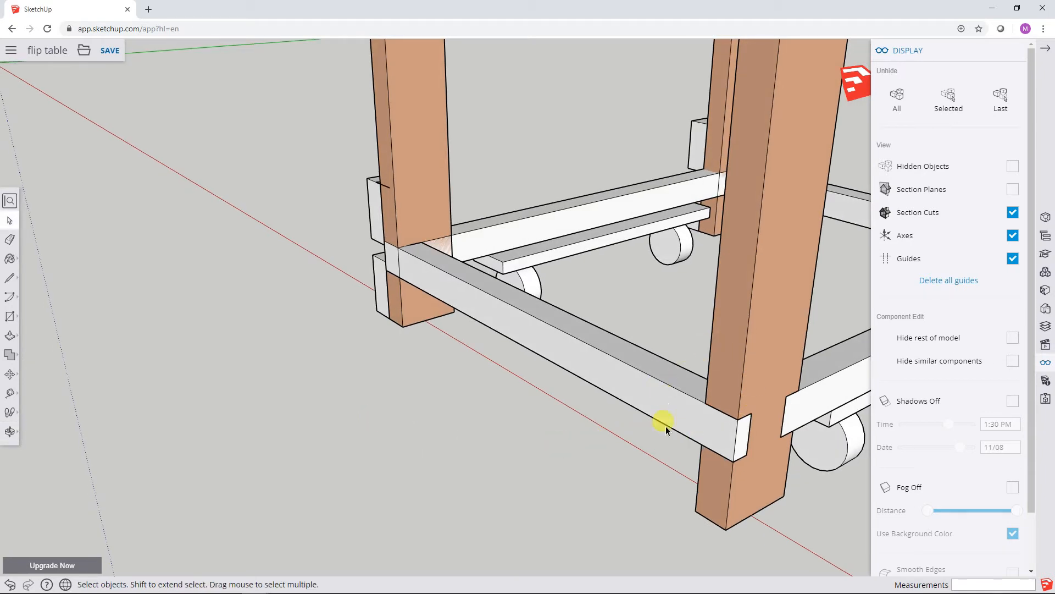
pyautogui.moveTo(385, 370); pyautogui.dragTo(878, 438, button='middle')
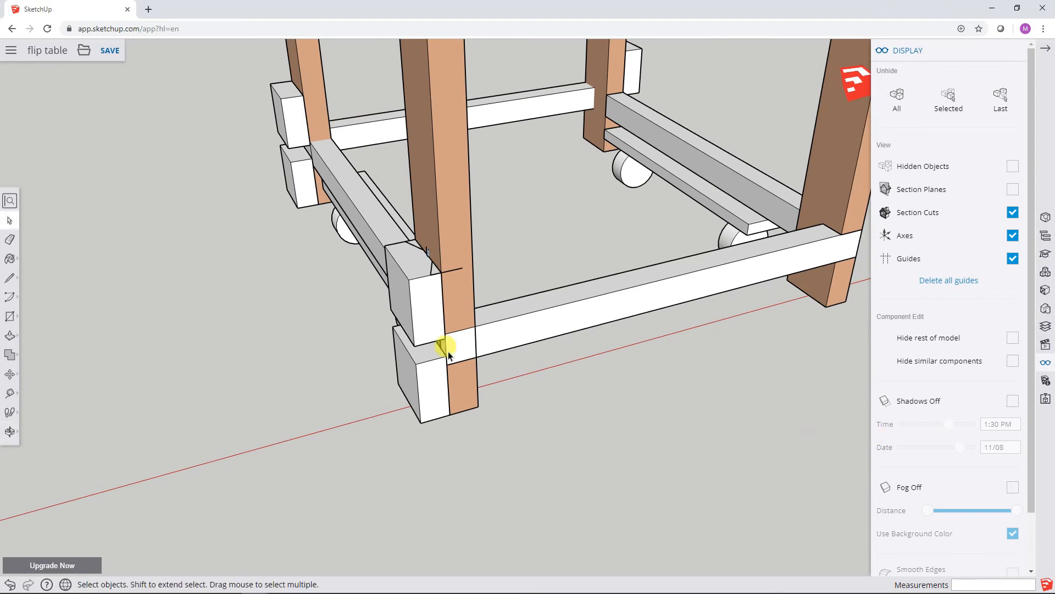
pyautogui.moveTo(486, 357); pyautogui.dragTo(477, 305, button='middle')
pyautogui.moveTo(529, 405); pyautogui.dragTo(583, 408, button='middle')
pyautogui.moveTo(751, 461); pyautogui.dragTo(424, 396, button='middle')
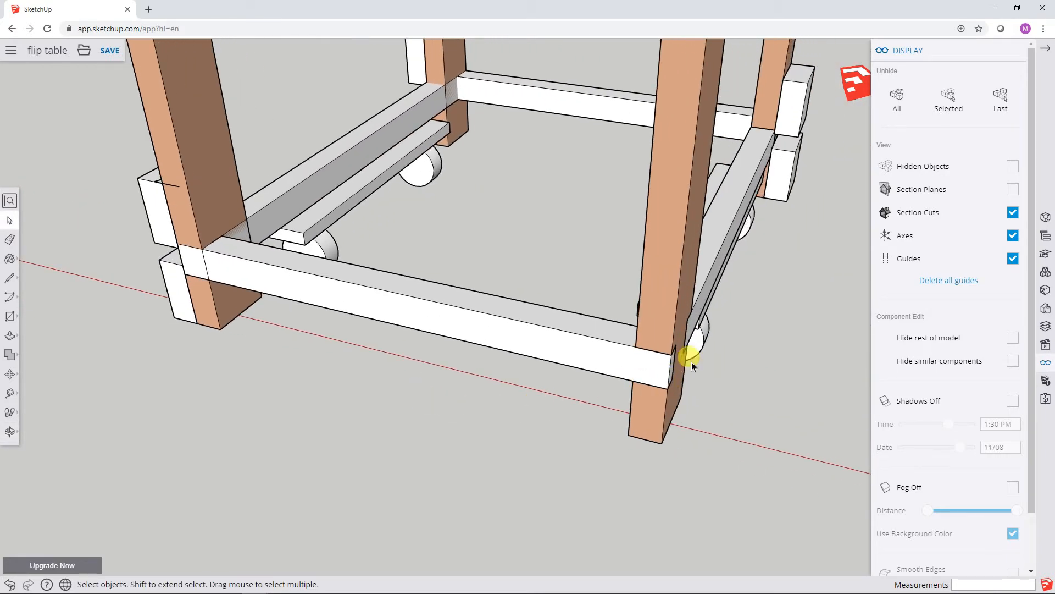
pyautogui.moveTo(707, 394); pyautogui.dragTo(444, 408, button='middle')
# Turn on the display of hidden objects and open the near end frame group for editing.
pyautogui.click(514, 419)
pyautogui.rightClick(513, 420)
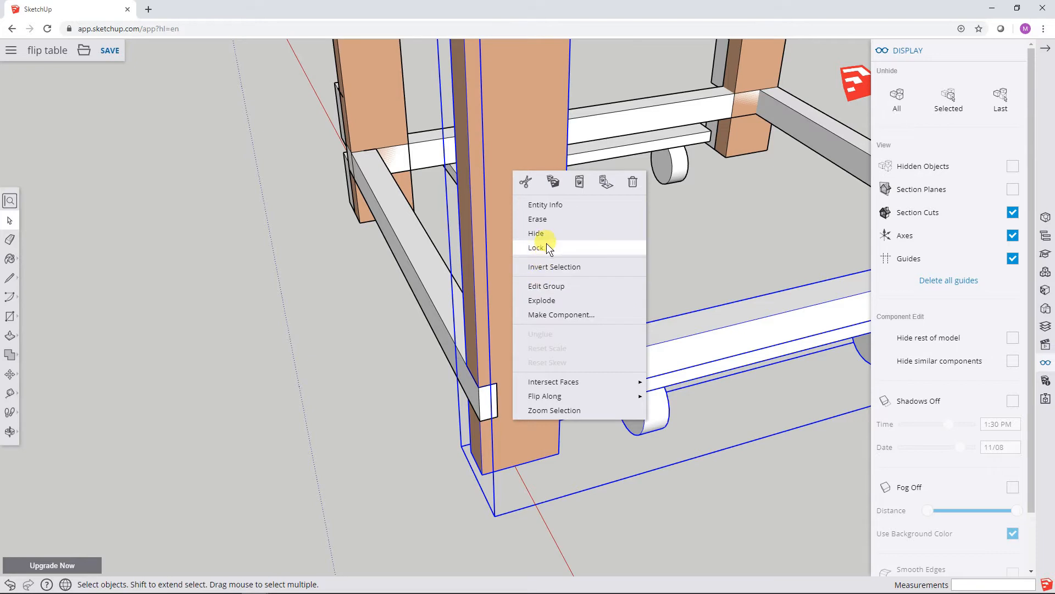
pyautogui.click(1012, 168)
pyautogui.rightClick(544, 373)
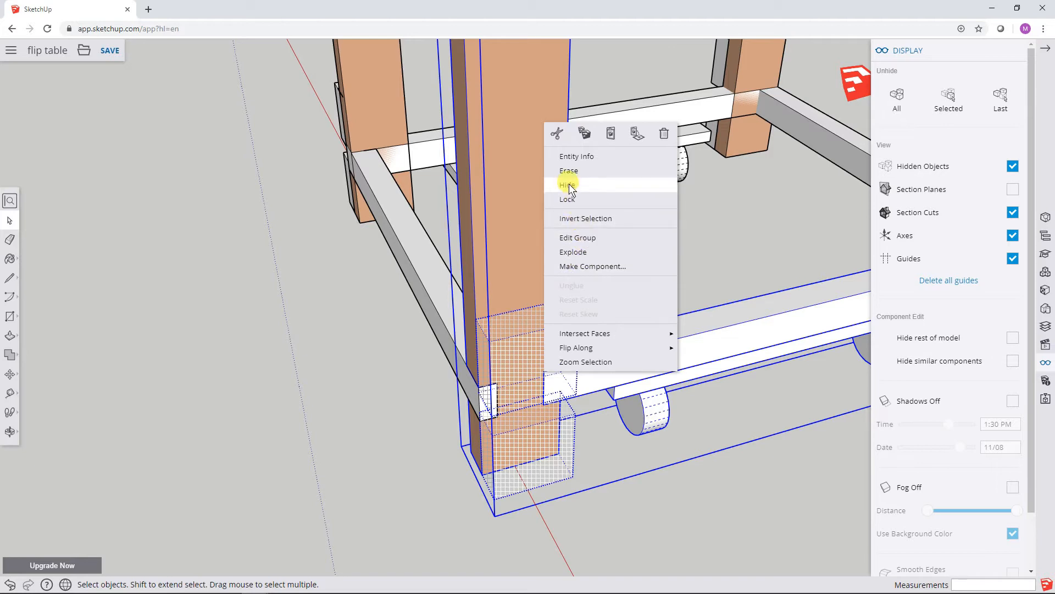
pyautogui.click(702, 537)
pyautogui.rightClick(545, 366)
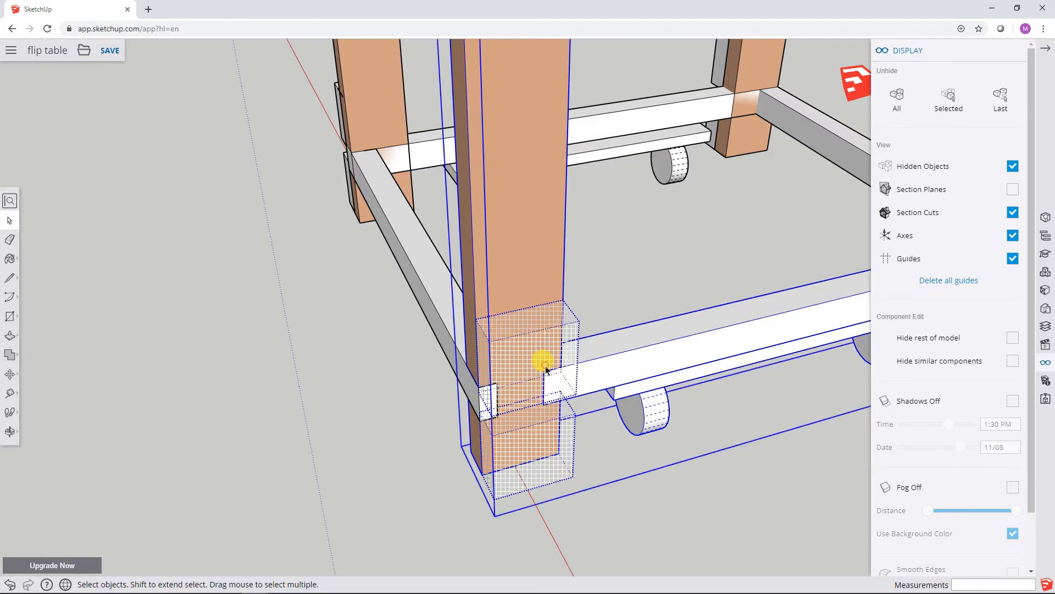
pyautogui.click(583, 231)
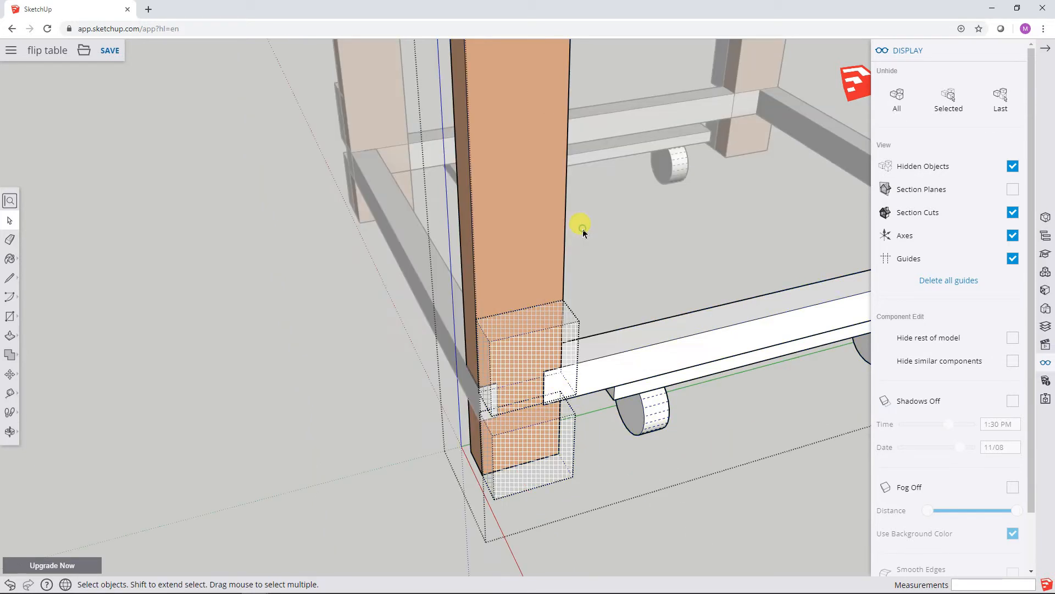
# Unhide the upper and lower blocks on the near leg, leave the group, and turn off the display of hidden objects.
pyautogui.click(526, 351)
pyautogui.rightClick(527, 351)
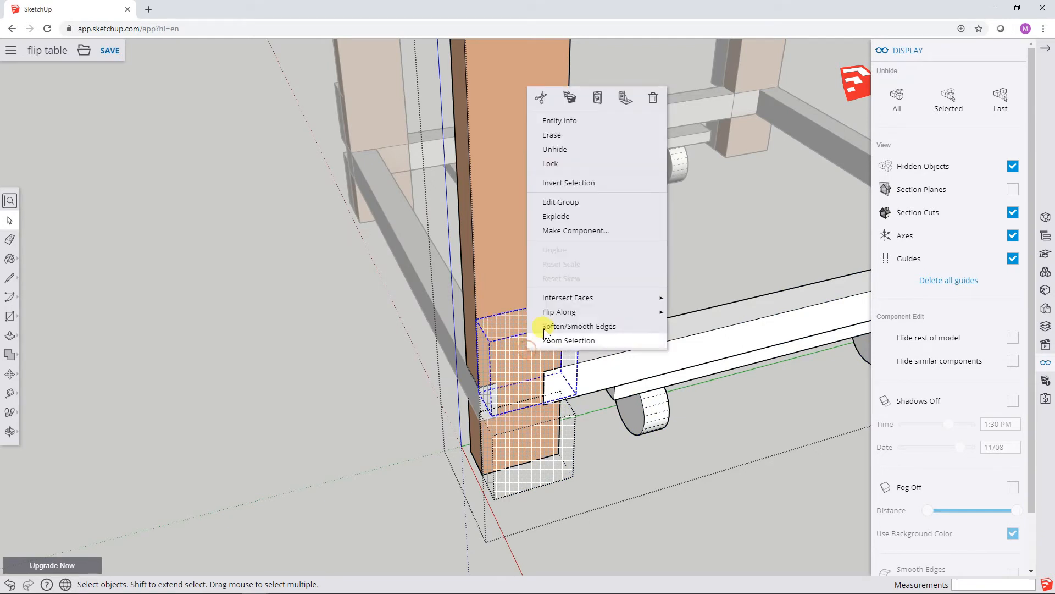
pyautogui.click(565, 148)
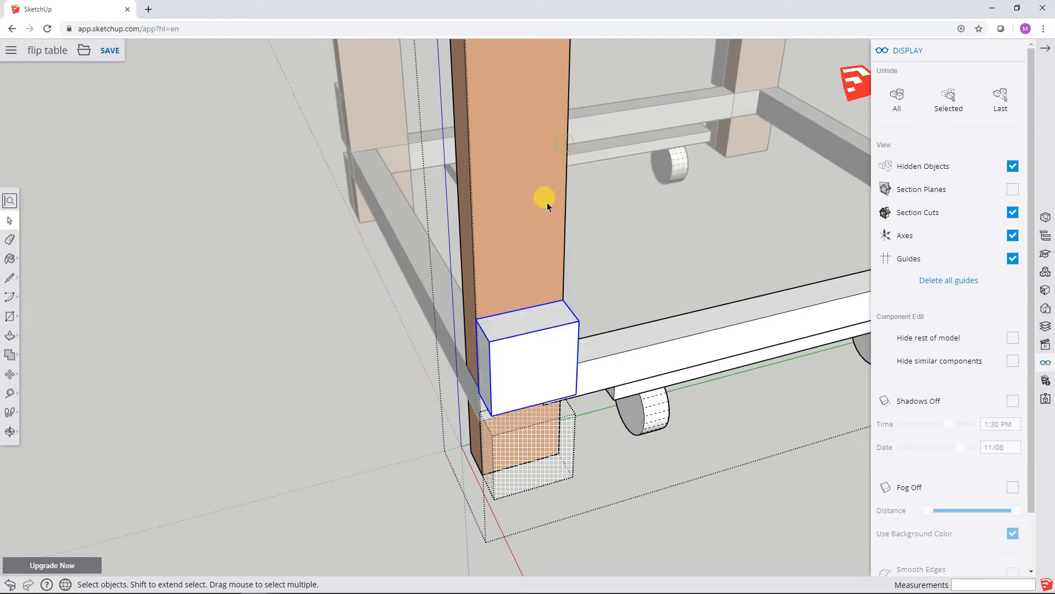
pyautogui.click(543, 450)
pyautogui.rightClick(543, 451)
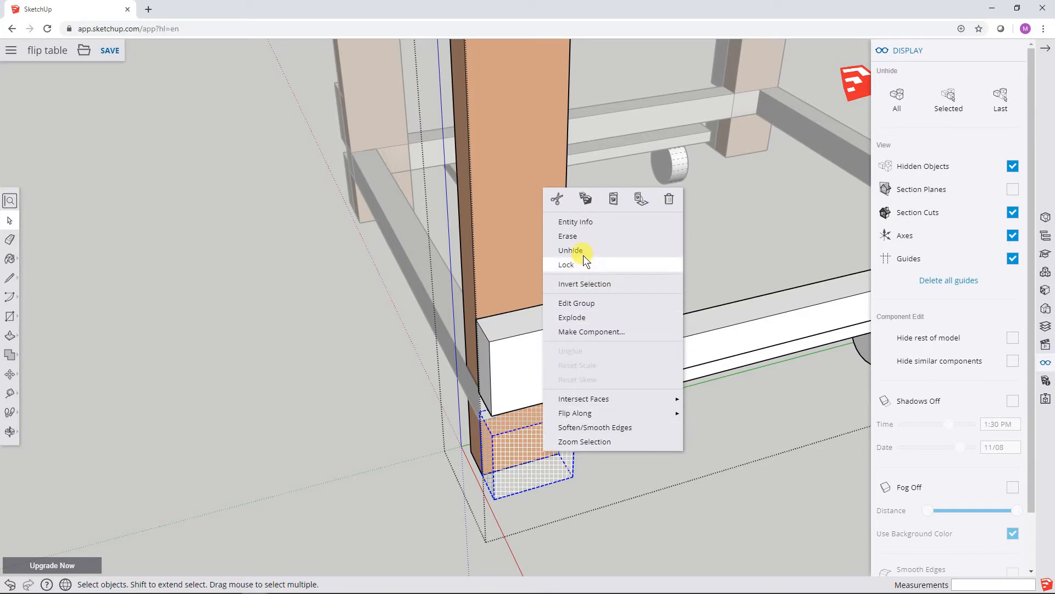
pyautogui.click(591, 249)
pyautogui.click(377, 440)
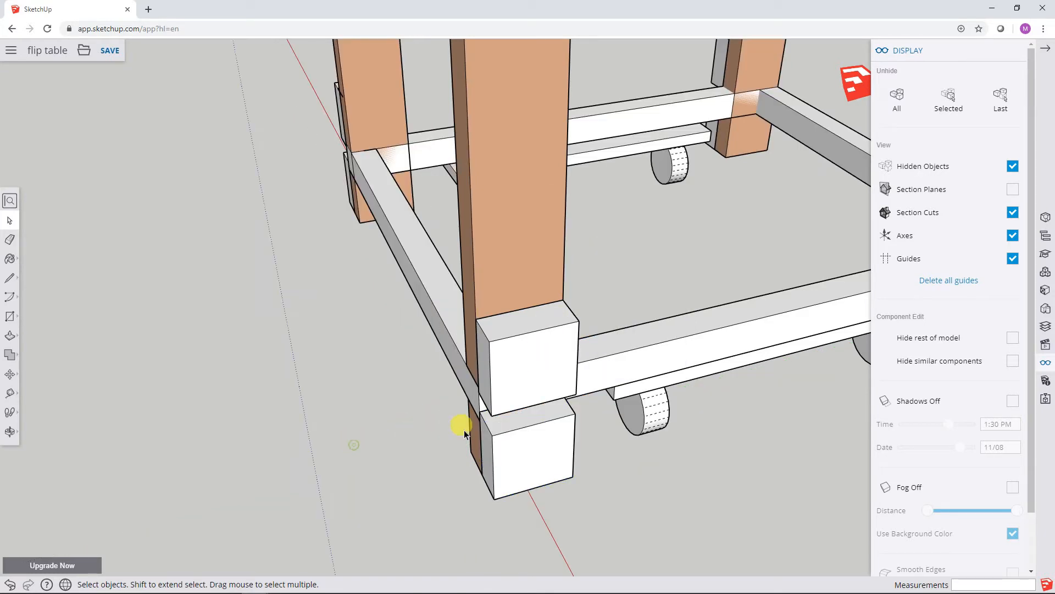
pyautogui.click(1022, 165)
# Examine the reassembled base with its blocks, stretchers and casters from several sides.
pyautogui.scroll(-2, 747, 423)
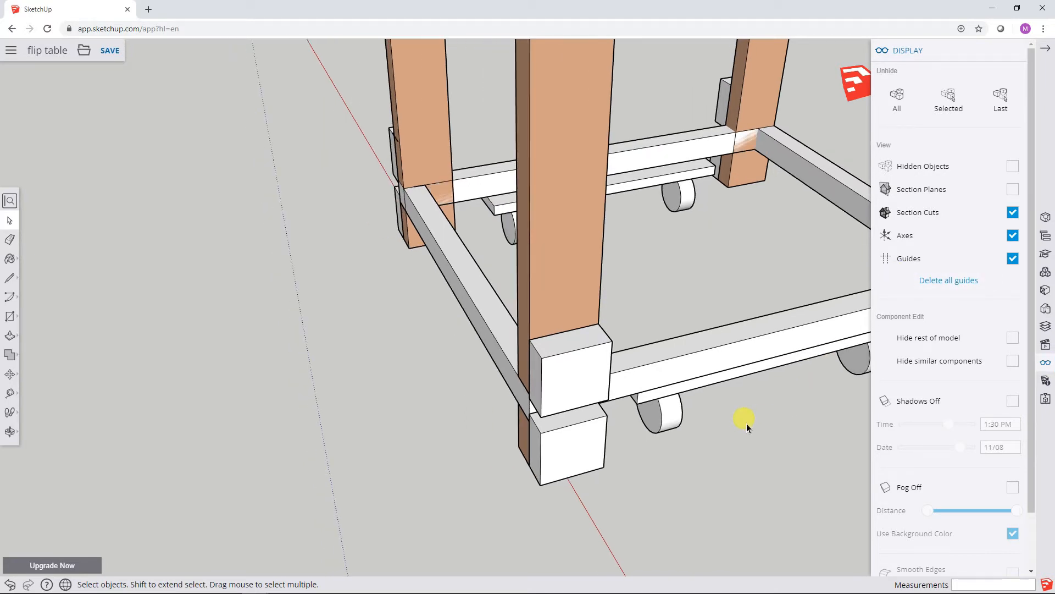
pyautogui.moveTo(742, 413); pyautogui.dragTo(601, 443, button='middle')
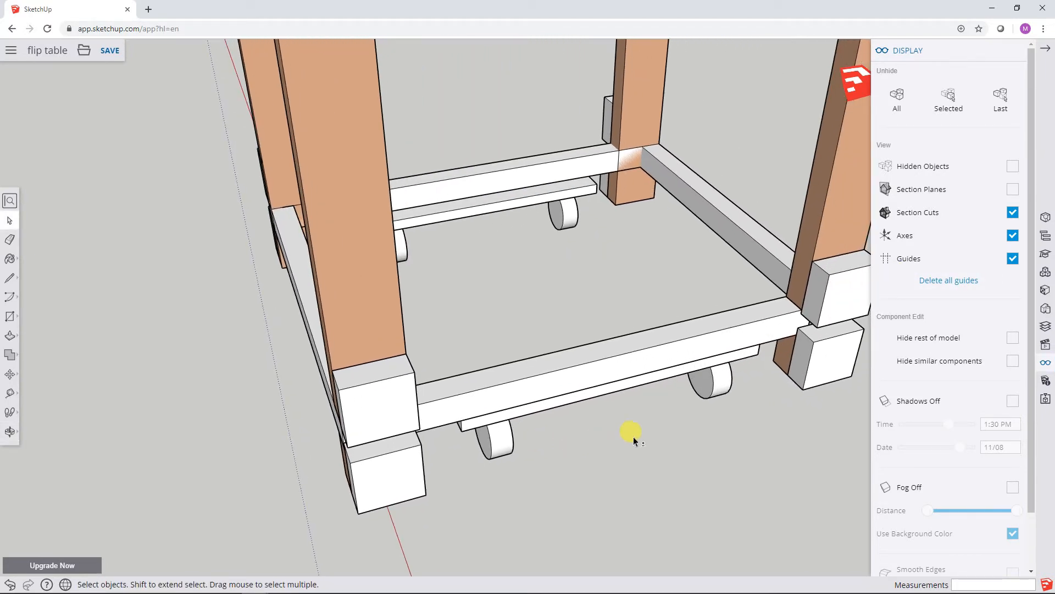
pyautogui.moveTo(733, 412); pyautogui.dragTo(602, 389, button='middle')
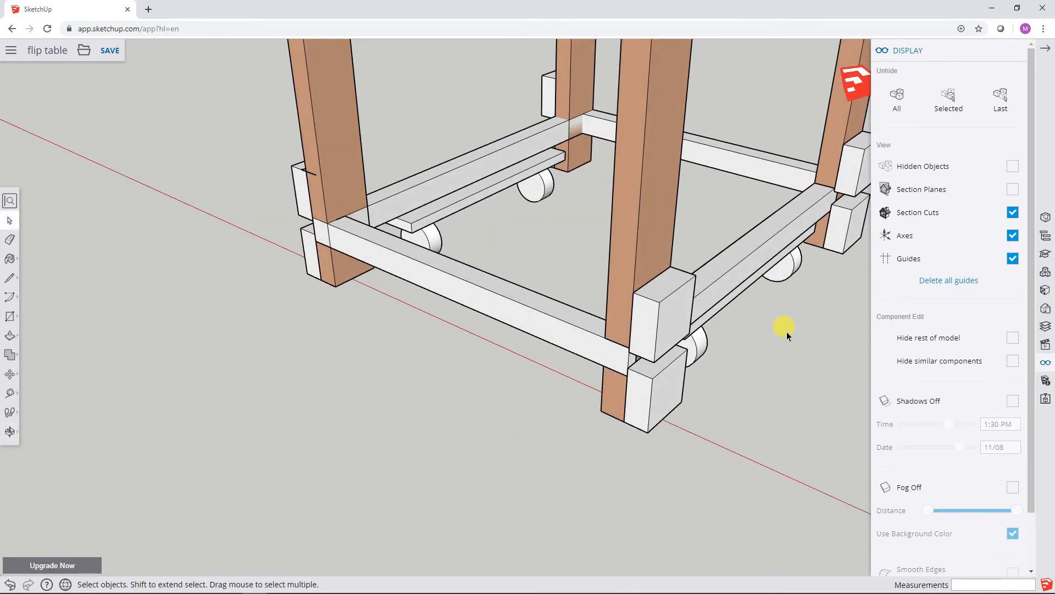
pyautogui.moveTo(796, 335); pyautogui.dragTo(714, 403, button='middle')
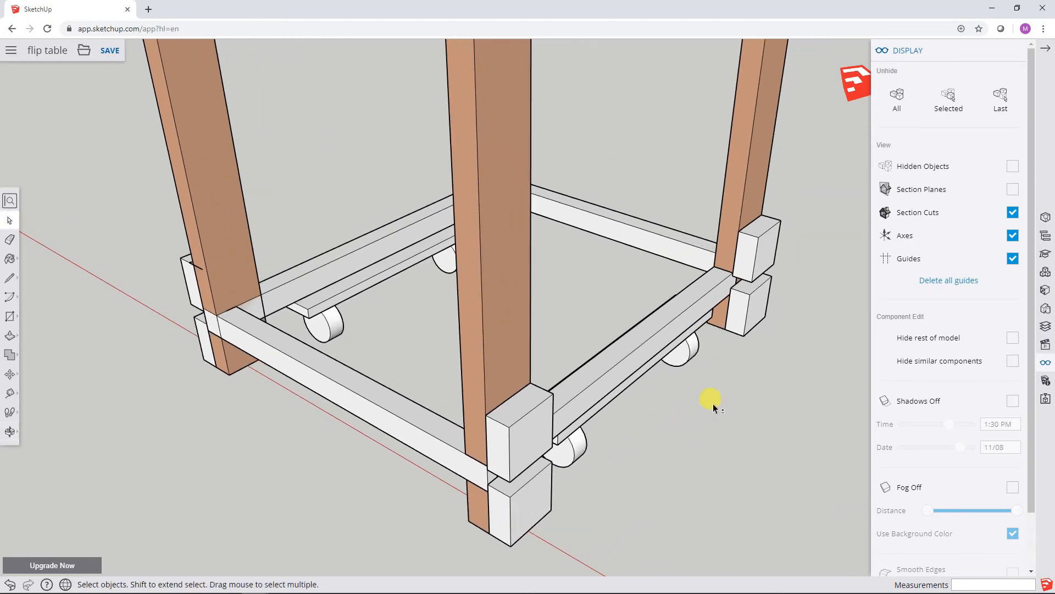
pyautogui.moveTo(786, 342); pyautogui.dragTo(689, 315, button='middle')
pyautogui.scroll(-6, 689, 314)
pyautogui.moveTo(783, 276); pyautogui.dragTo(536, 431, button='middle')
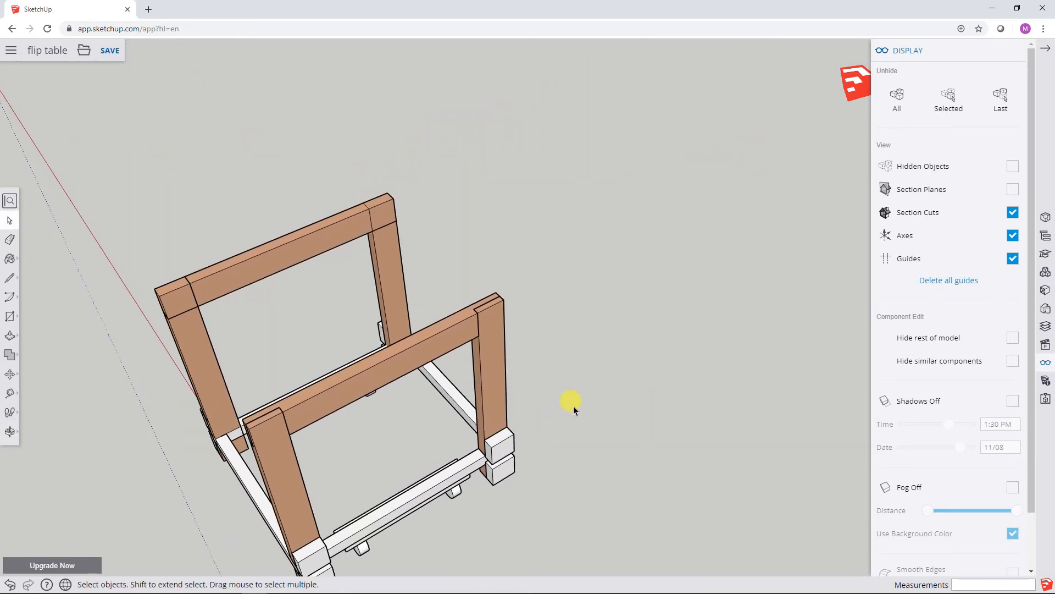
# Unhide the flip-top assembly group beside the base by temporarily displaying hidden objects.
pyautogui.click(1012, 166)
pyautogui.rightClick(759, 189)
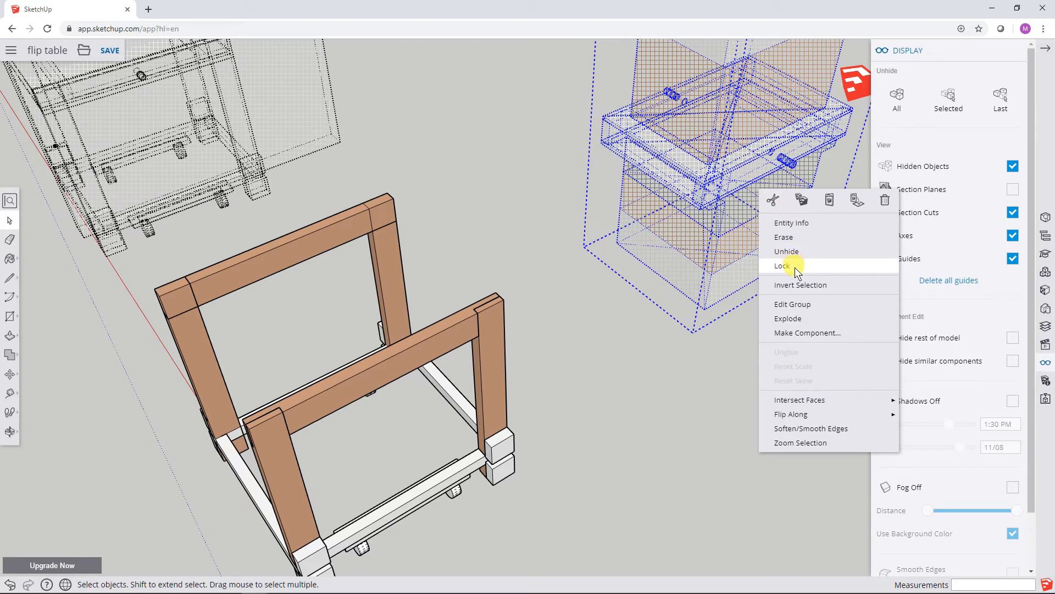
pyautogui.click(792, 251)
pyautogui.click(741, 344)
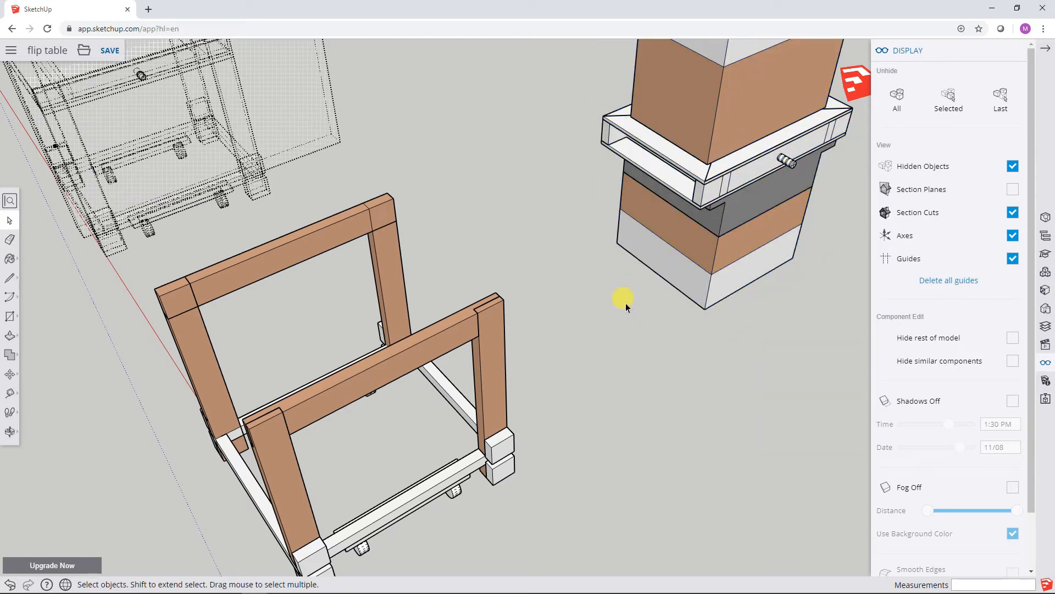
pyautogui.click(1012, 165)
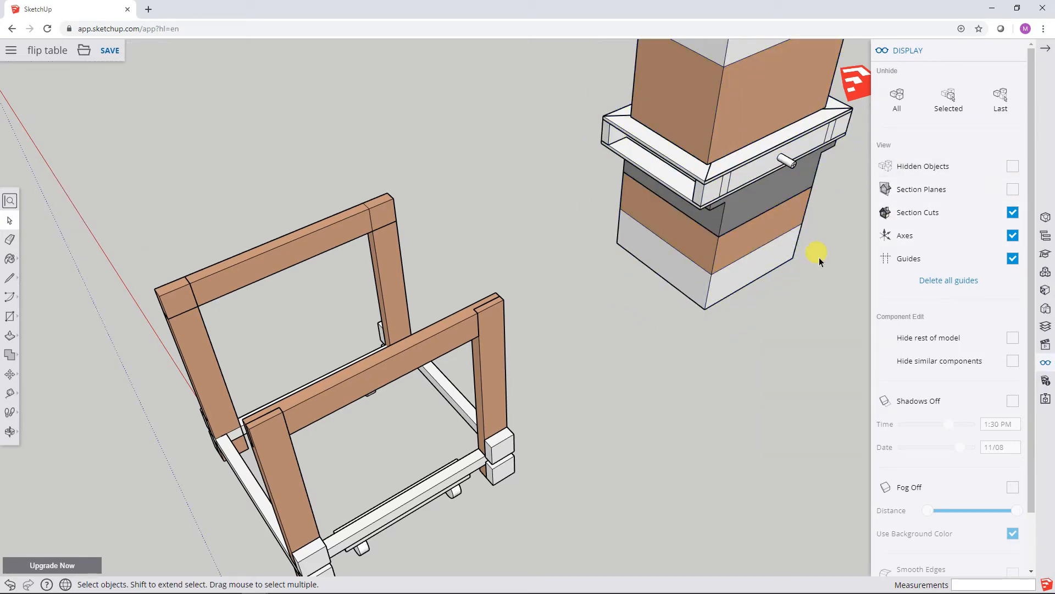
# Move the flip-top assembly by its near upper frame corner onto the top inner corner of the base's near leg.
pyautogui.click(671, 200)
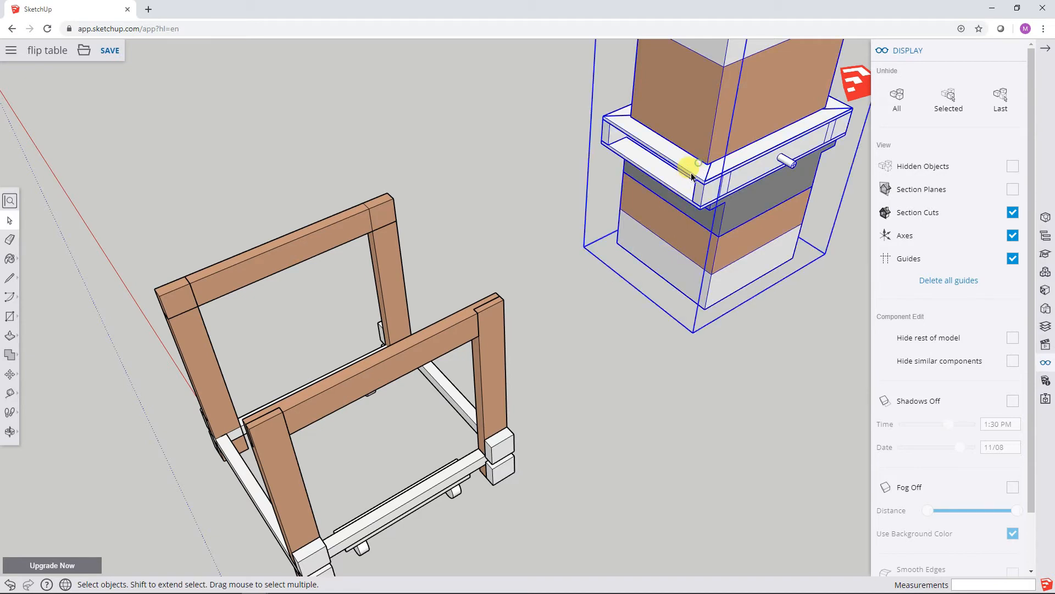
pyautogui.click(10, 374)
pyautogui.click(37, 357)
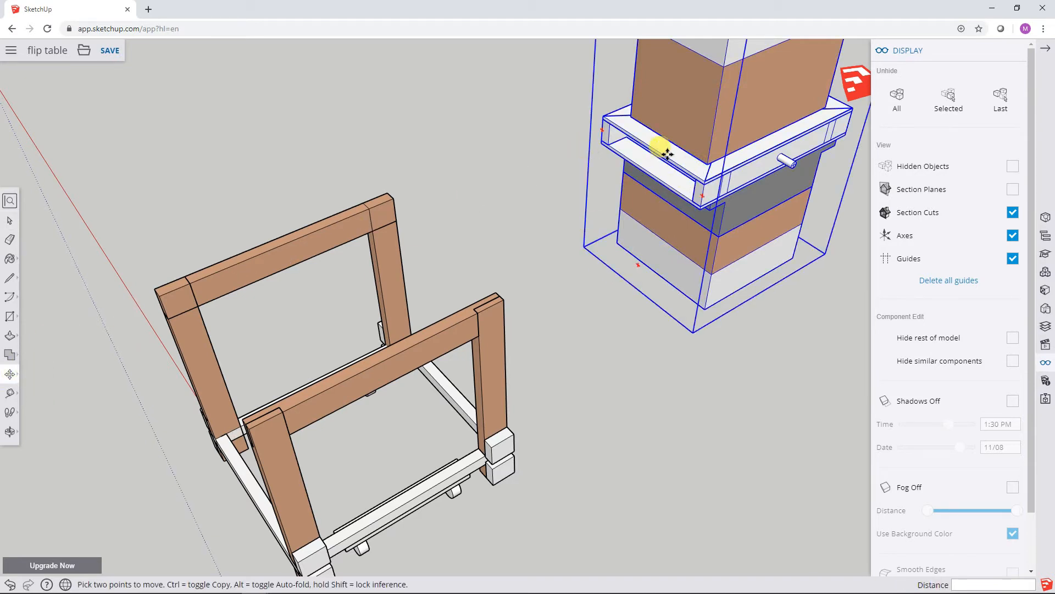
pyautogui.scroll(3, 699, 180)
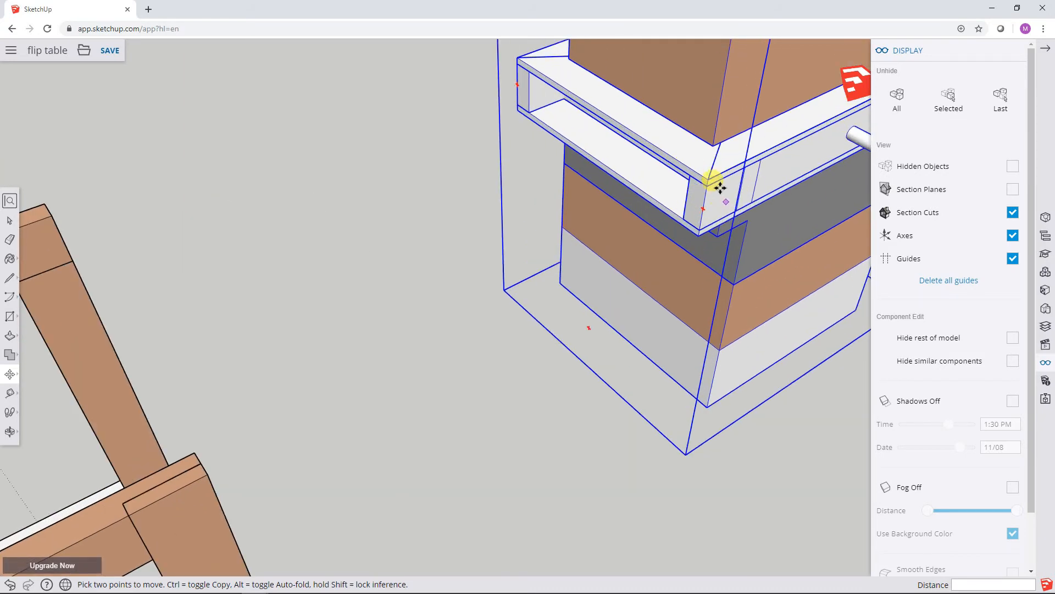
pyautogui.click(708, 179)
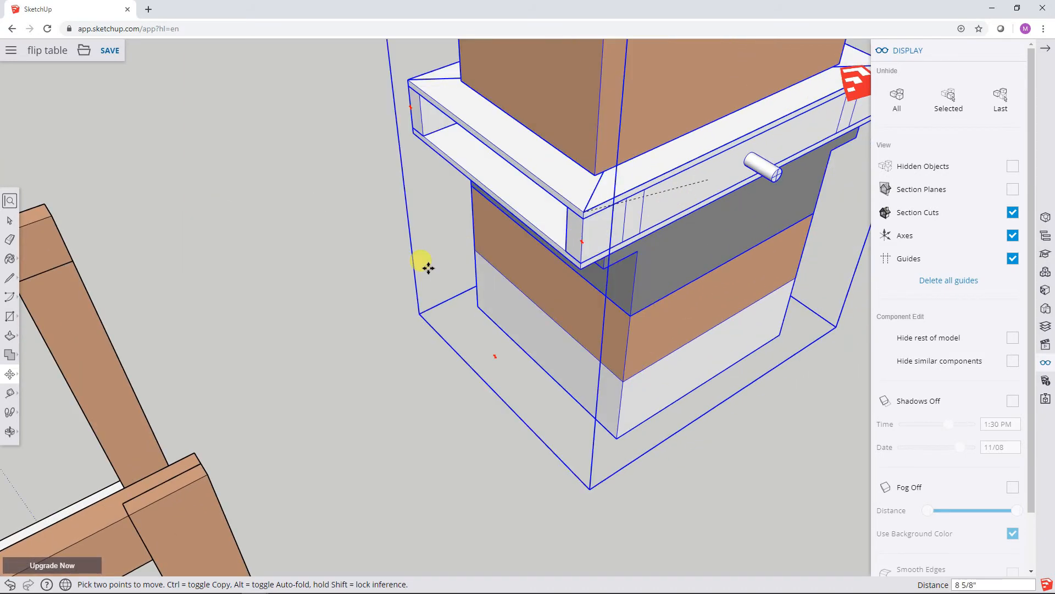
pyautogui.scroll(-1, 304, 344)
pyautogui.scroll(-4, 304, 343)
pyautogui.moveTo(302, 335); pyautogui.dragTo(627, 226, button='middle')
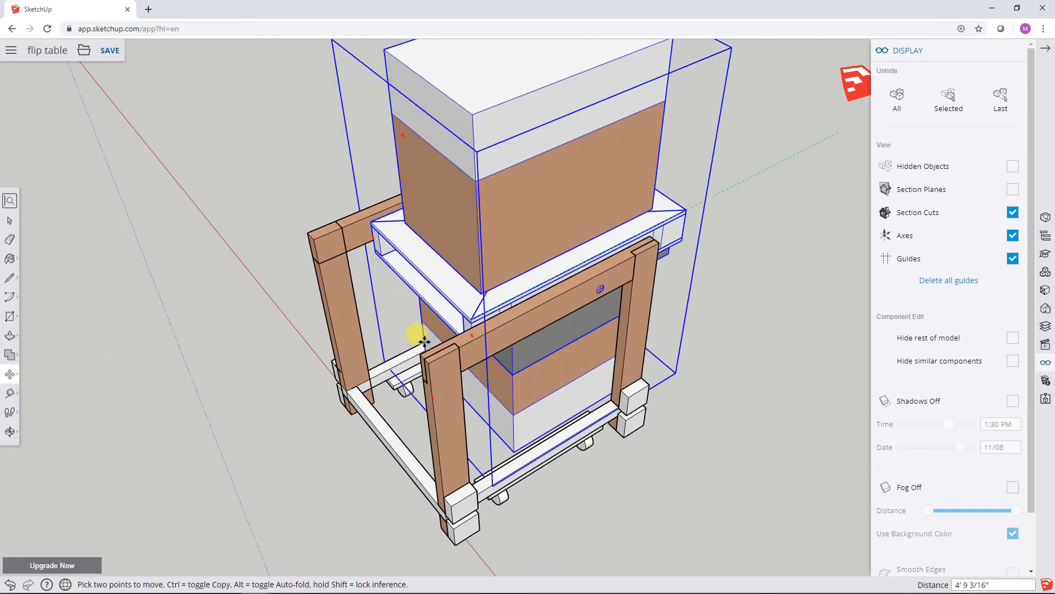
pyautogui.click(419, 355)
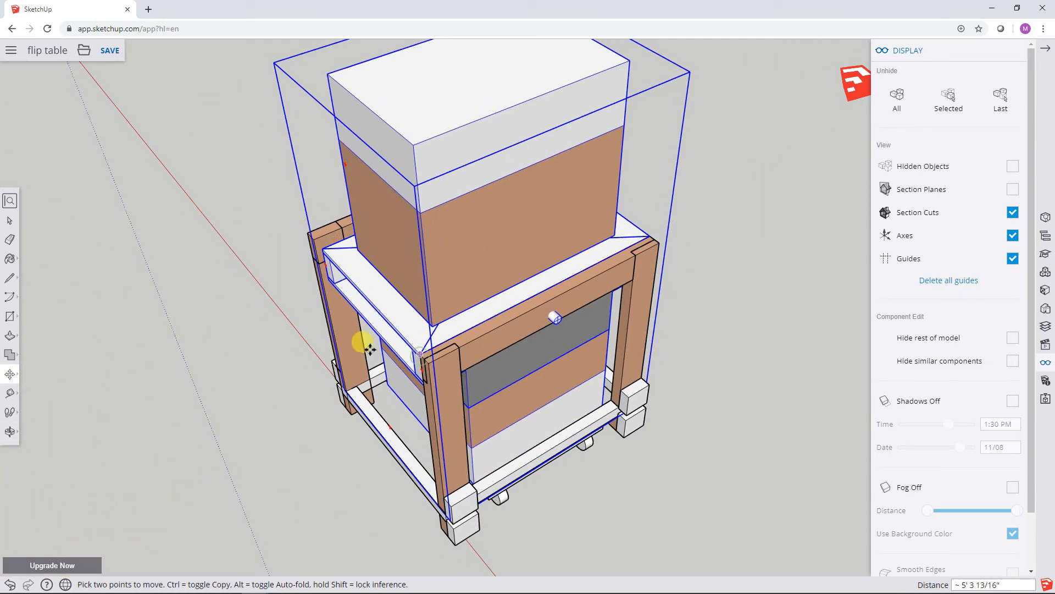
pyautogui.click(9, 221)
pyautogui.click(58, 284)
# Measure the gap between the flip-top frame's upper corner and the inner face of the opposite leg from the table's end.
pyautogui.press('o')
pyautogui.moveTo(88, 276); pyautogui.dragTo(470, 300)
pyautogui.press('space')
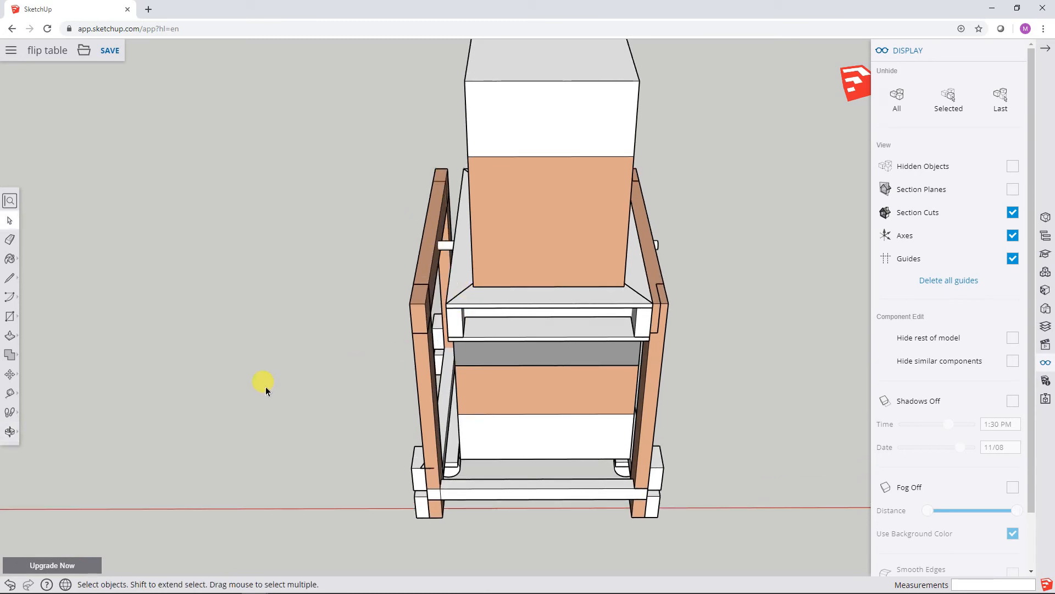
pyautogui.scroll(3, 486, 310)
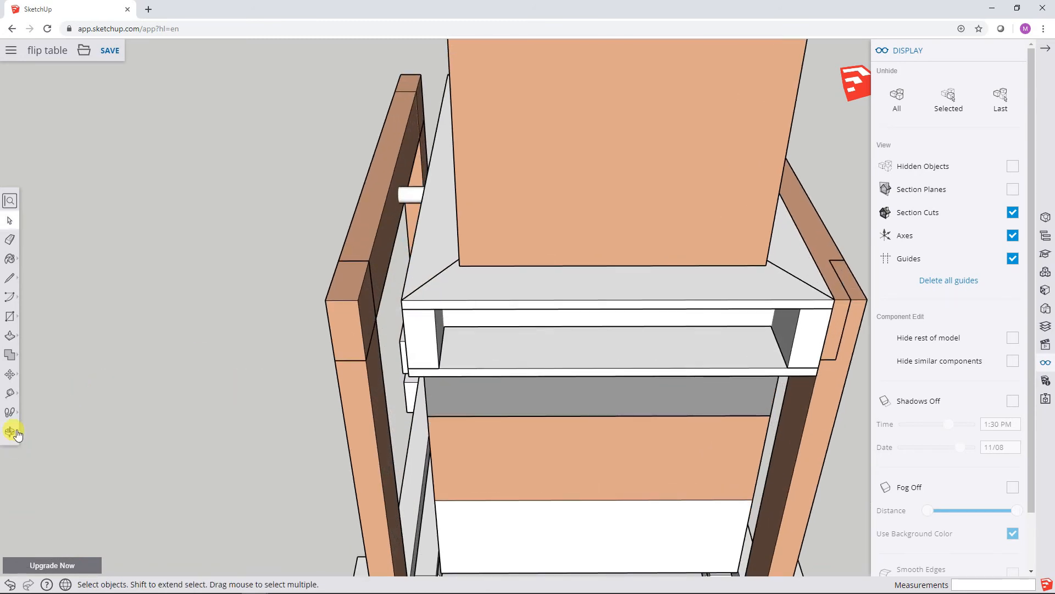
pyautogui.click(10, 393)
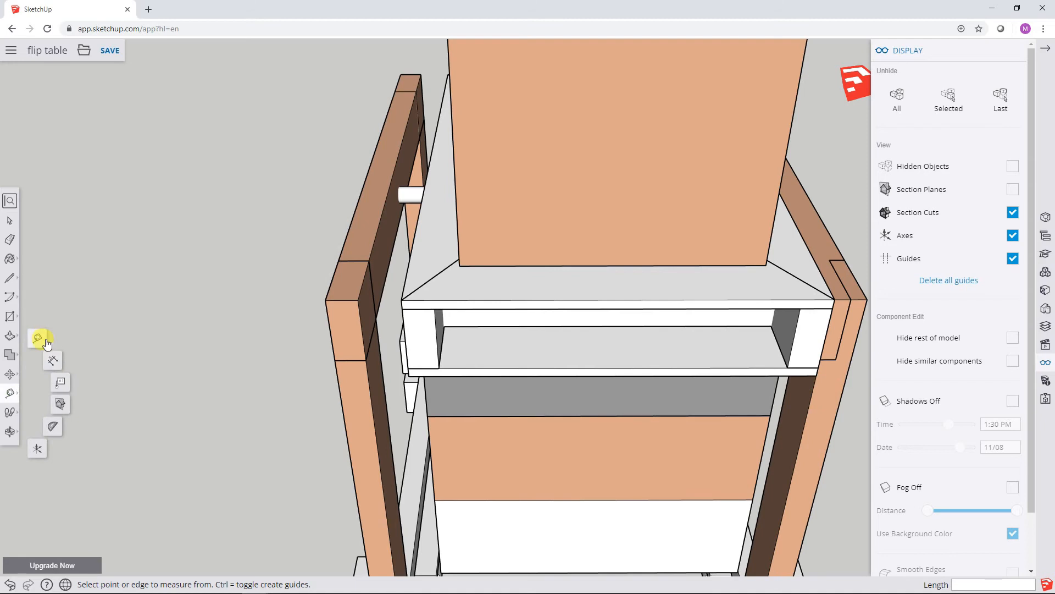
pyautogui.click(401, 300)
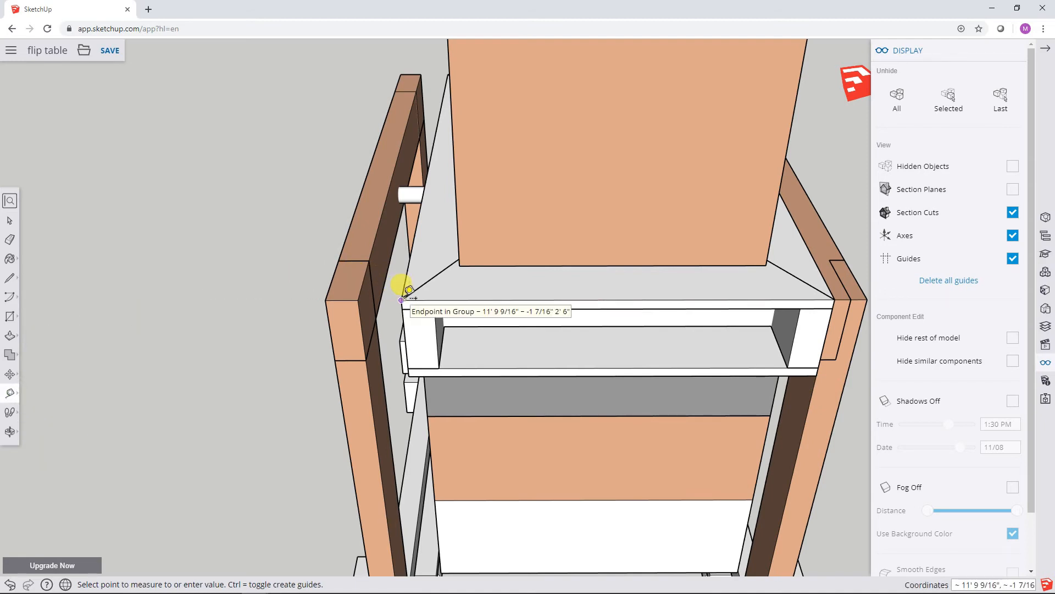
pyautogui.click(365, 295)
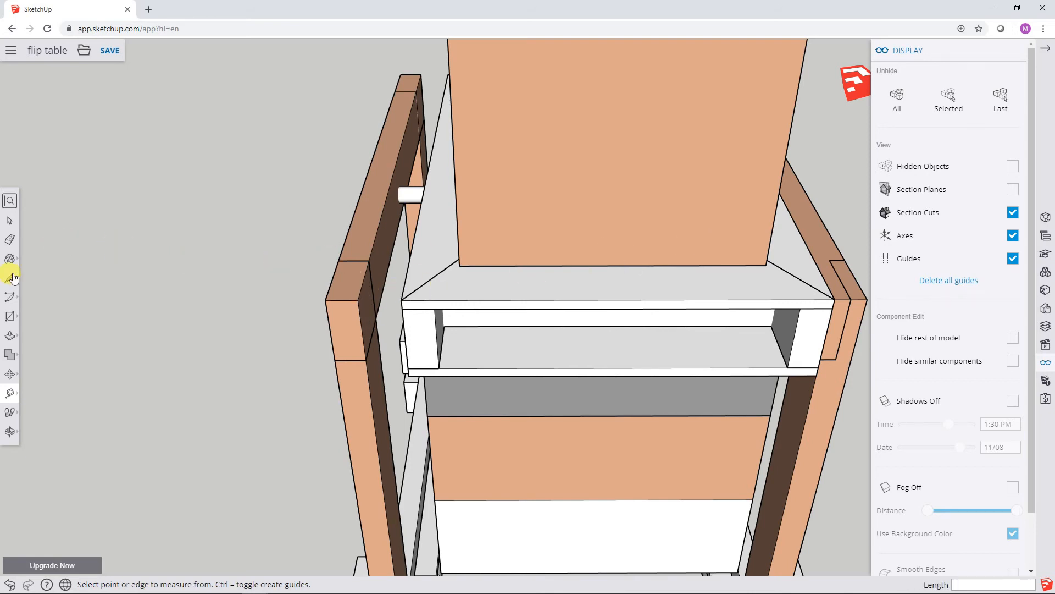
pyautogui.click(9, 220)
pyautogui.moveTo(130, 210); pyautogui.dragTo(273, 231, button='middle')
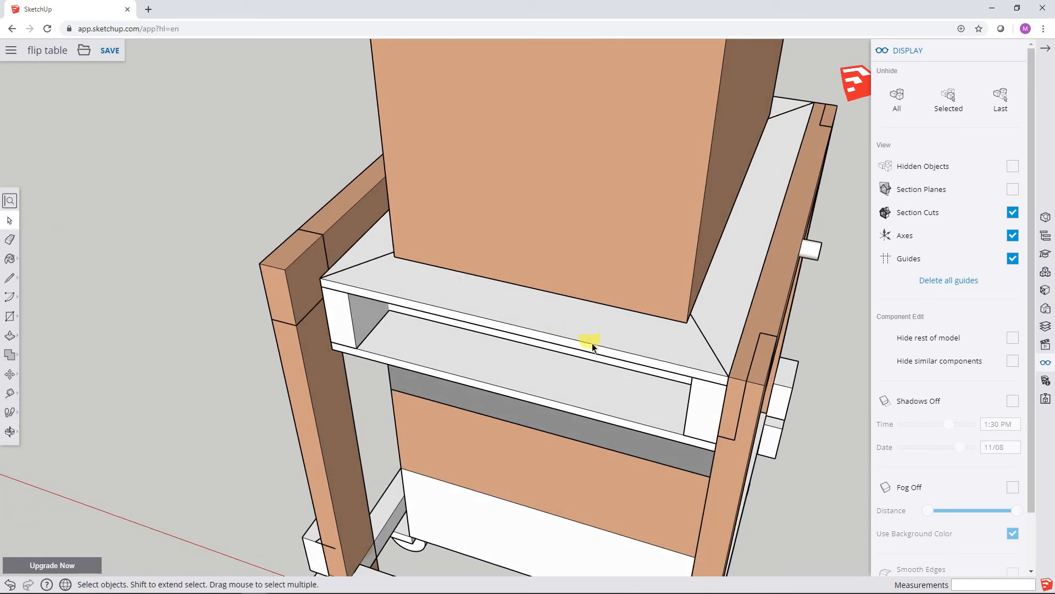
pyautogui.moveTo(816, 370); pyautogui.dragTo(567, 341, button='middle')
pyautogui.scroll(-2, 573, 344)
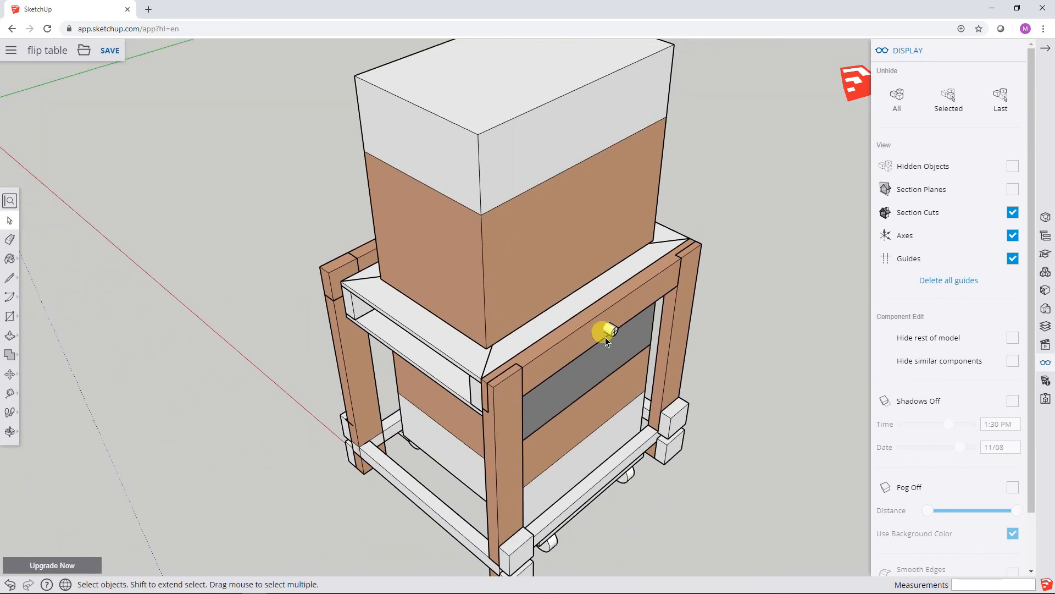